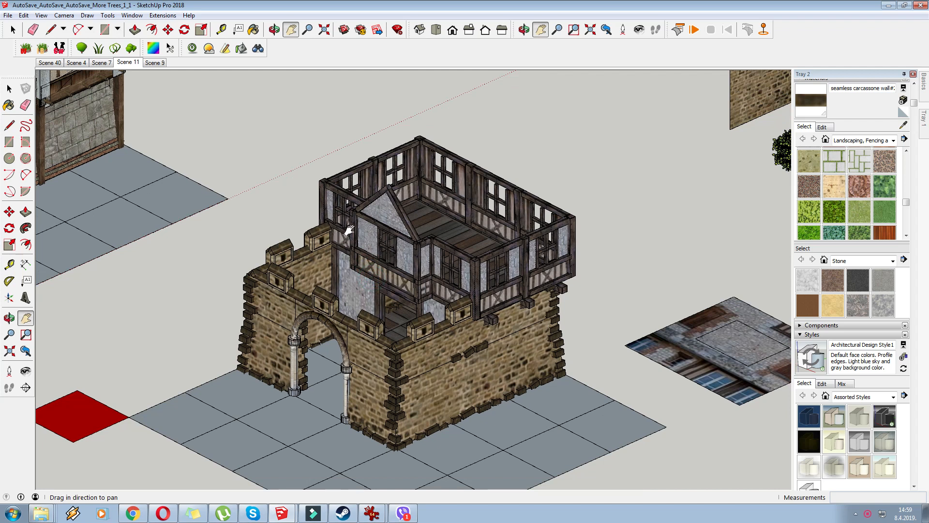
- Look over the roofless timber-framed storey, the stone gatehouse beneath it and the reference models around it
drag(517, 277, 438, 255)
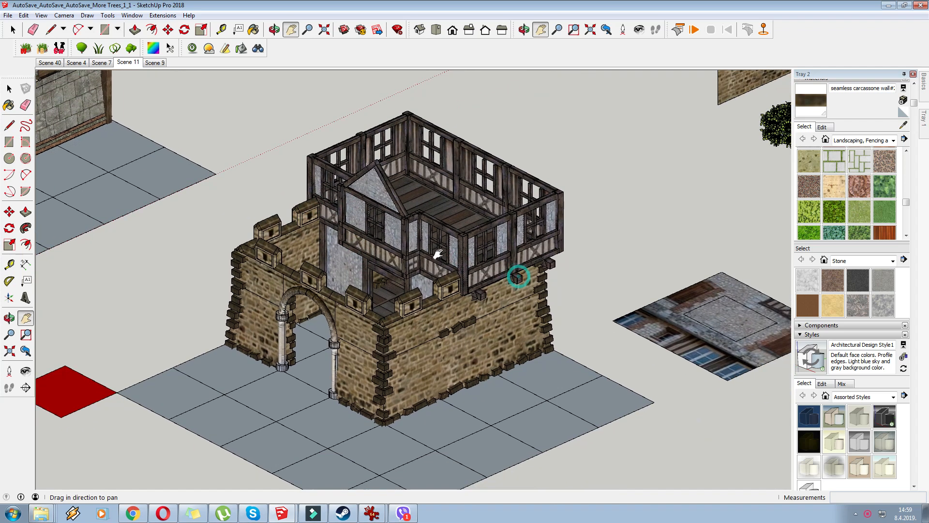
scroll(438, 257, down, 2)
middle_drag(438, 257, 451, 264)
drag(444, 240, 473, 277)
middle_drag(551, 283, 557, 277)
drag(556, 277, 530, 284)
scroll(540, 284, down, 1)
scroll(590, 265, down, 1)
drag(593, 264, 527, 261)
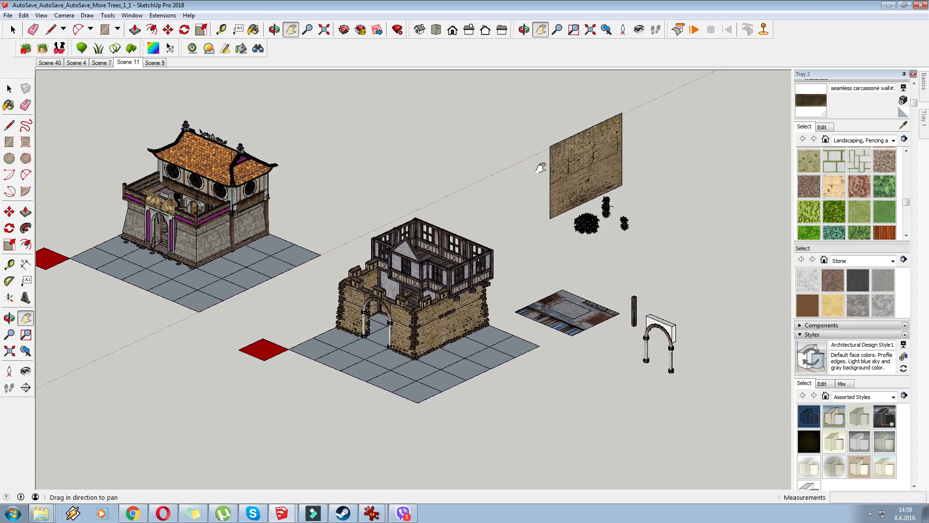
click(168, 29)
scroll(499, 324, up, 2)
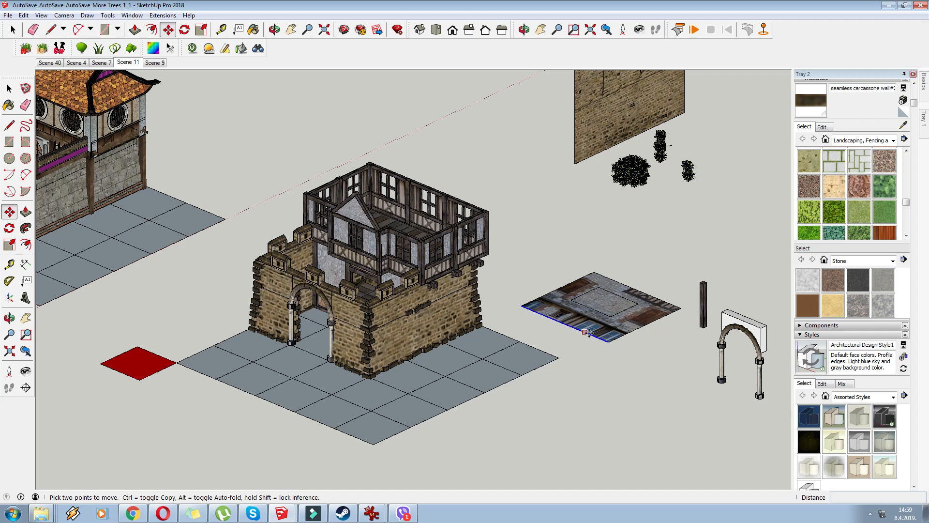
click(291, 29)
drag(388, 135, 428, 148)
middle_drag(428, 147, 393, 153)
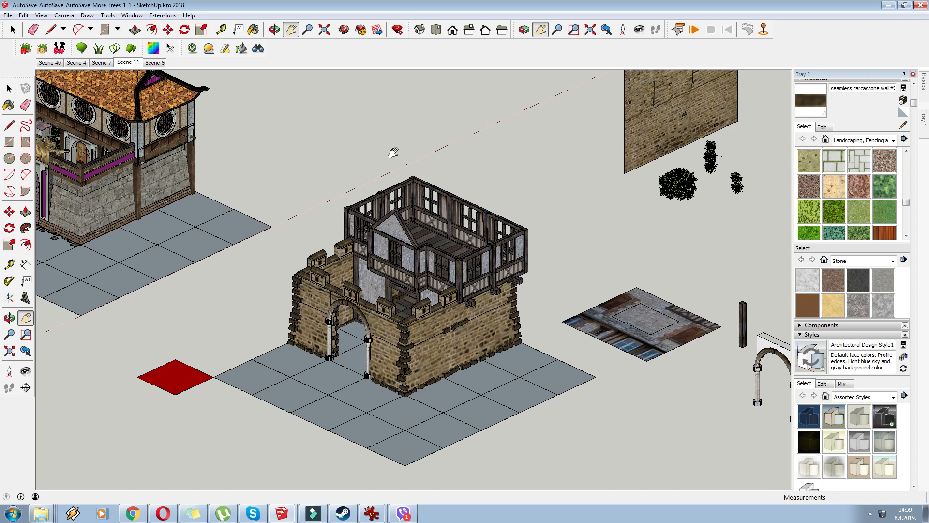
- Draw a rectangle from corner to corner across the open top of the timber-framed storey
click(8, 141)
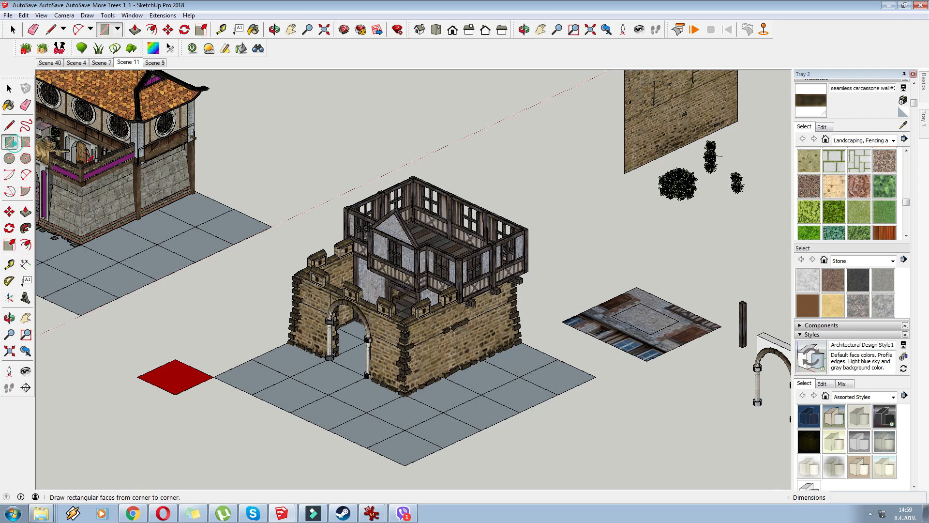
scroll(465, 266, up, 3)
click(451, 252)
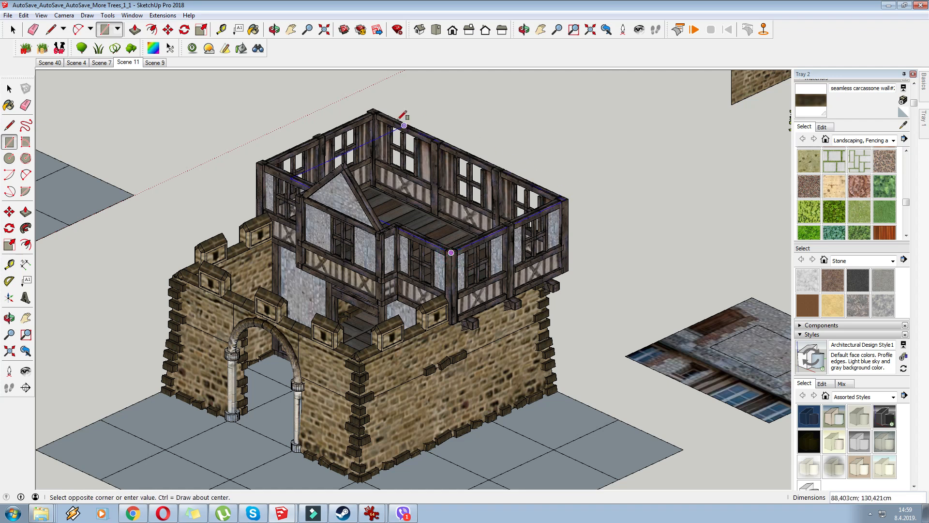
click(375, 106)
scroll(411, 159, down, 3)
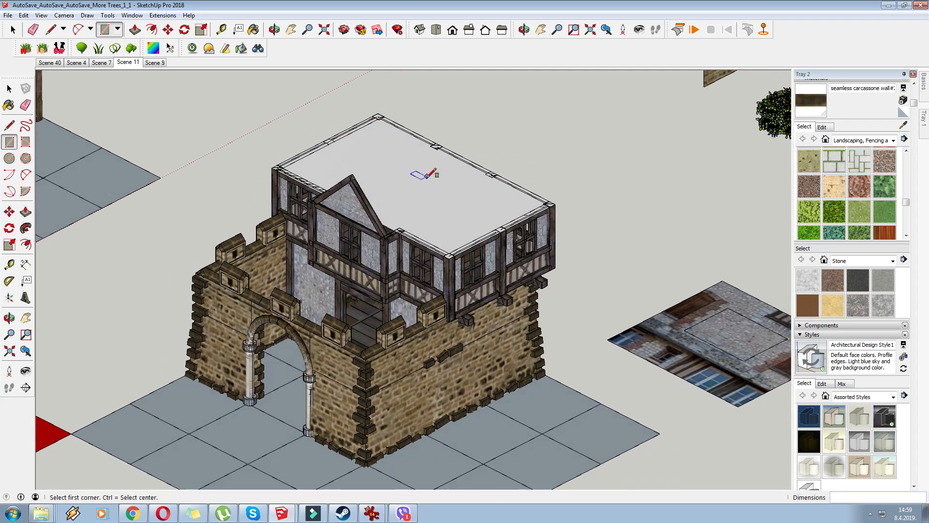
click(26, 247)
double_click(398, 196)
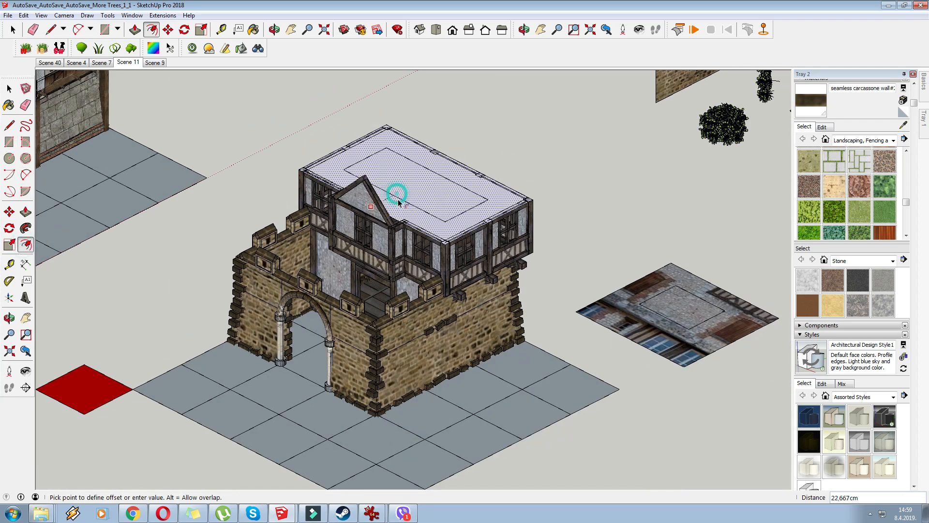
click(171, 30)
middle_drag(602, 125, 595, 119)
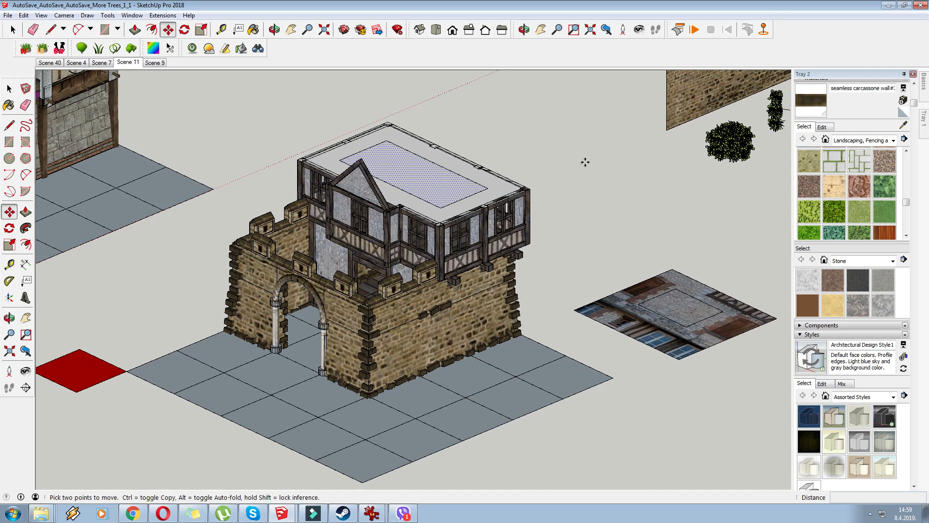
click(568, 183)
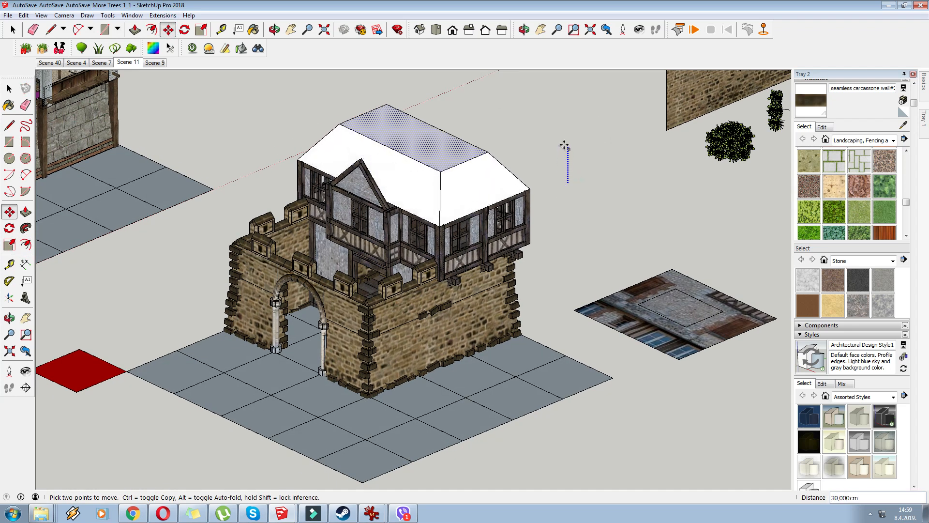
scroll(493, 156, up, 2)
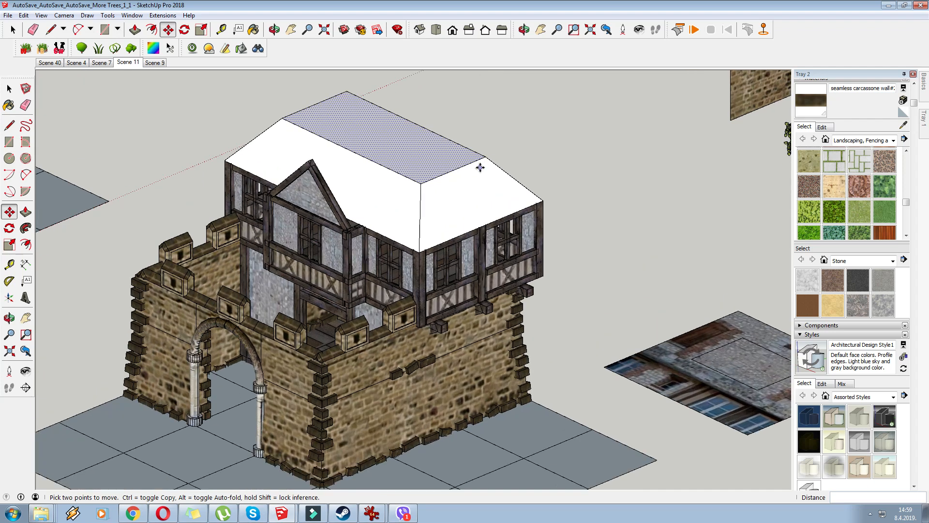
key(ctrl+z)
- Offset the roof rectangle's outline inward and raise the inner face vertically to form a hipped roof with a narrow flat top
click(25, 245)
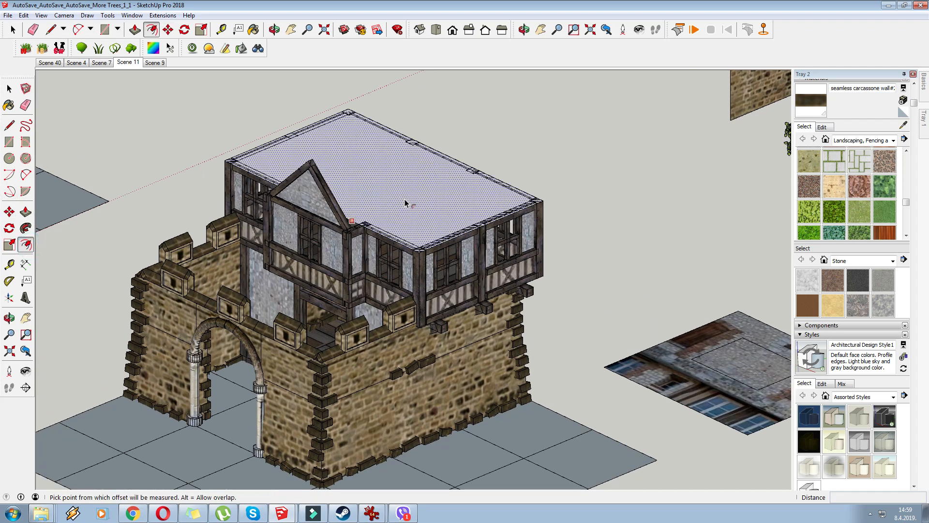
click(405, 201)
click(404, 209)
click(168, 30)
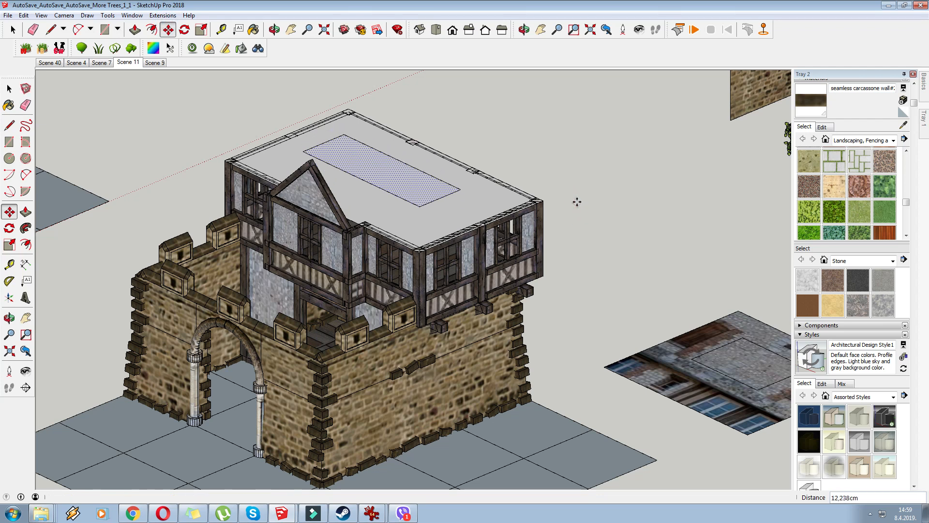
click(421, 201)
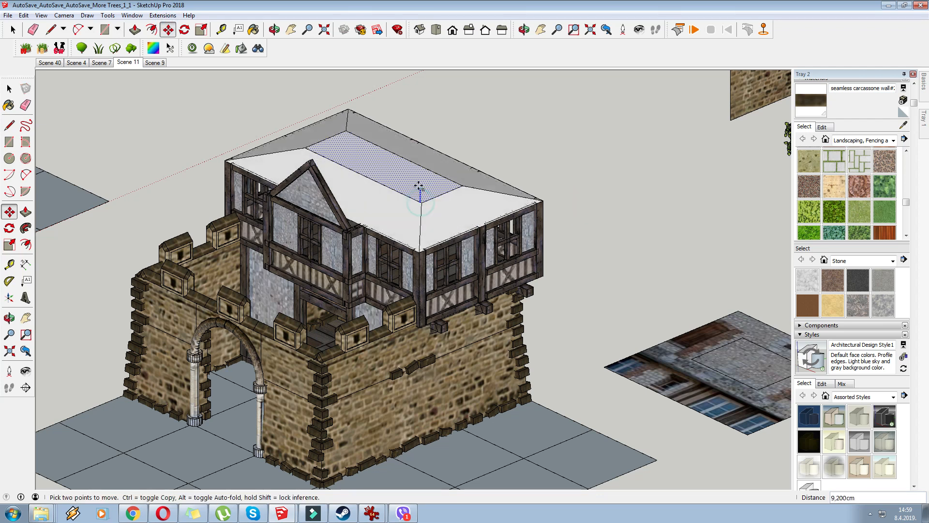
click(415, 154)
scroll(415, 154, down, 4)
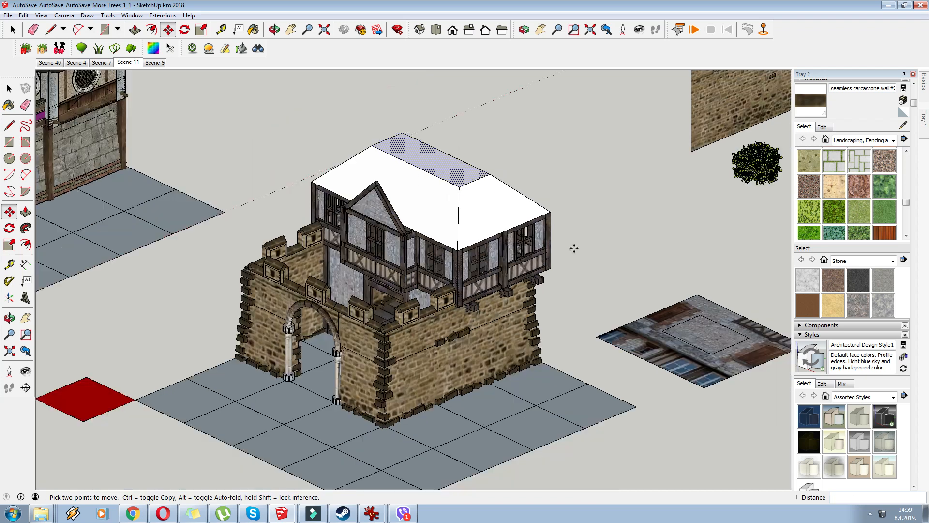
- Select the whole hipped roof and scale it slightly taller
scroll(457, 180, up, 6)
click(13, 29)
scroll(191, 83, down, 1)
drag(193, 82, 633, 304)
click(204, 30)
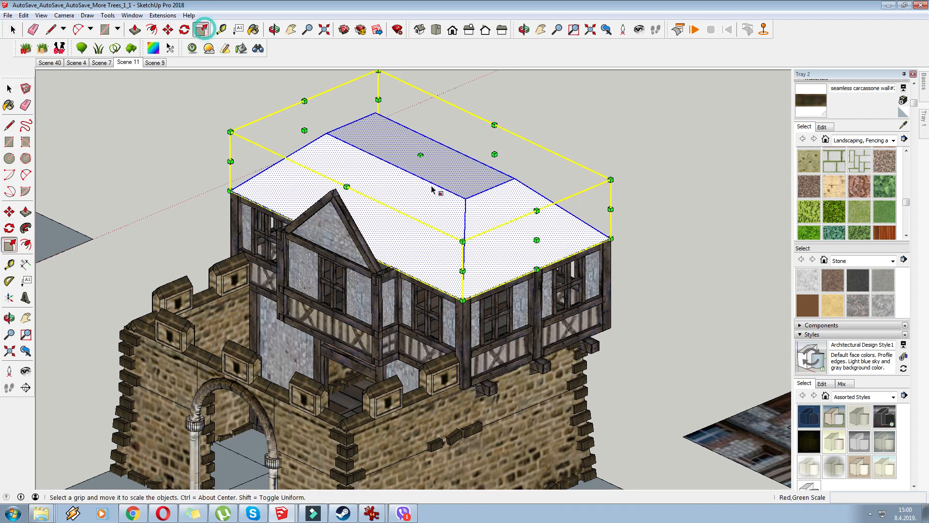
click(420, 155)
click(335, 191)
click(208, 110)
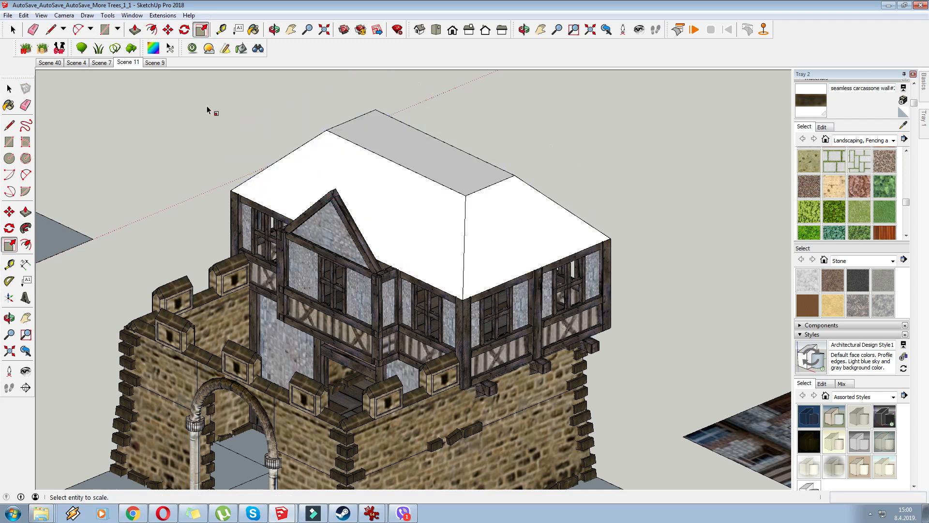
- Inspect the hipped roof's shape against the front gable and the storey below
middle_drag(298, 210, 355, 220)
scroll(324, 242, down, 2)
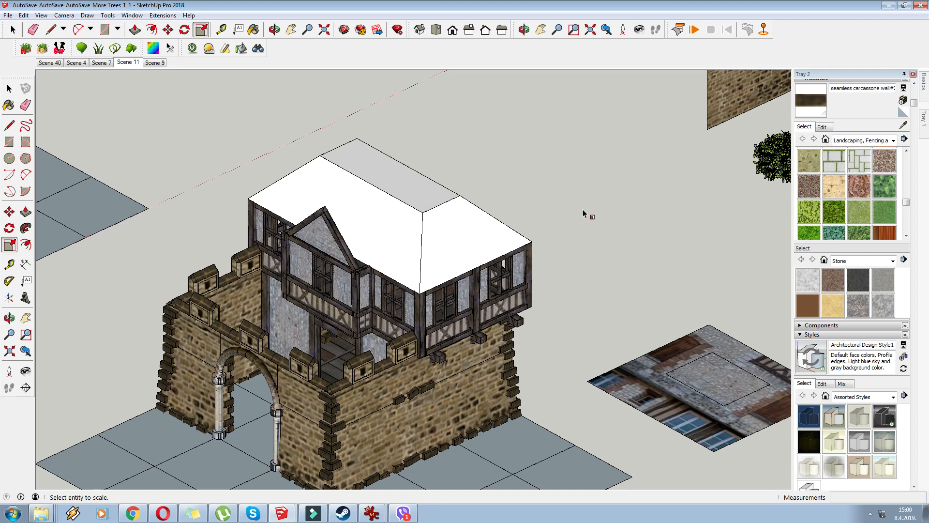
scroll(567, 222, up, 1)
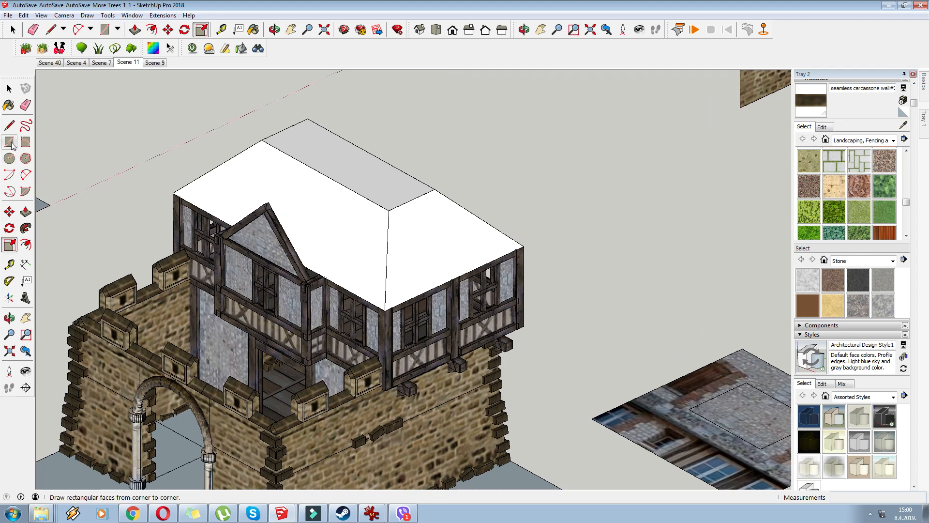
click(9, 126)
scroll(620, 160, down, 3)
middle_drag(469, 190, 461, 175)
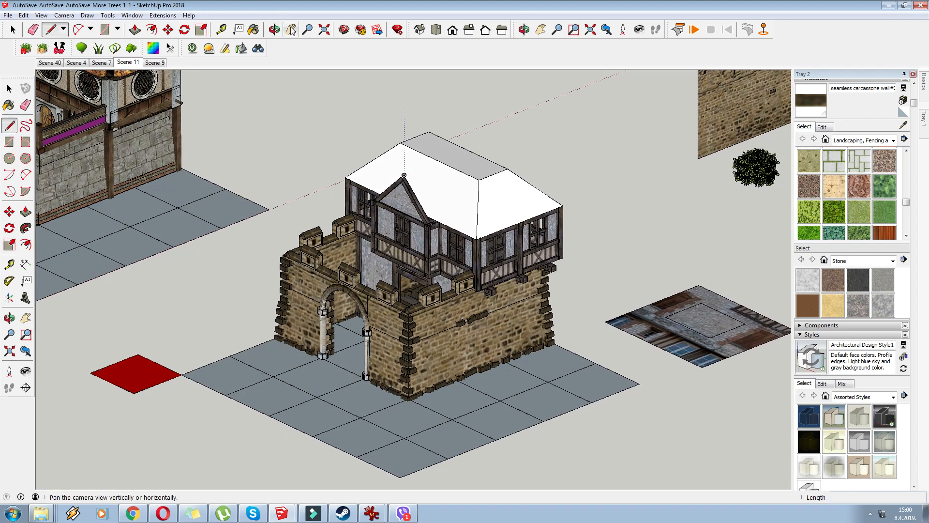
click(291, 30)
drag(367, 89, 359, 116)
middle_drag(486, 245, 447, 230)
scroll(439, 238, up, 3)
mouse_move(471, 244)
mouse_down()
mouse_move(451, 172)
mouse_move(436, 242)
mouse_move(516, 182)
mouse_up()
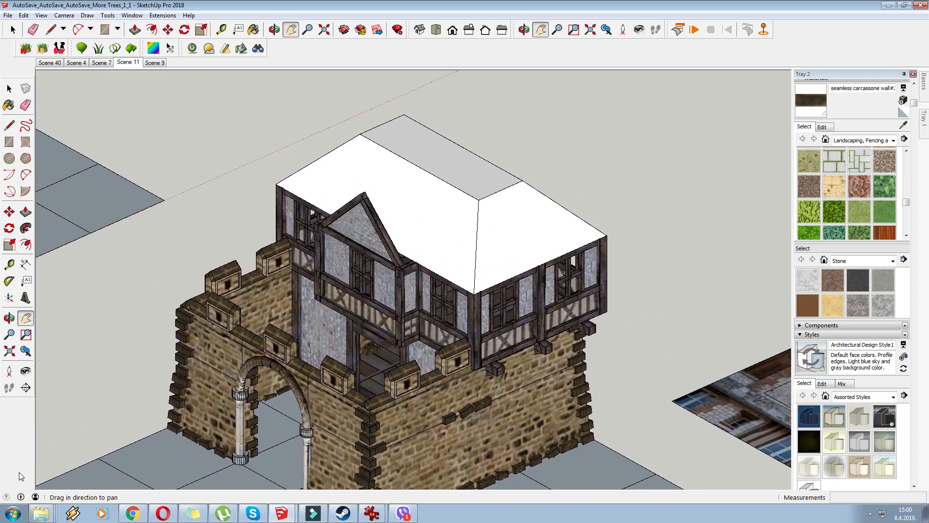
- Import the image TexturesCom_RooftilesWood0072_9_seamless_S from the Franks Sources folder and place it on the front roof slope, about 107 by 99 cm
click(41, 515)
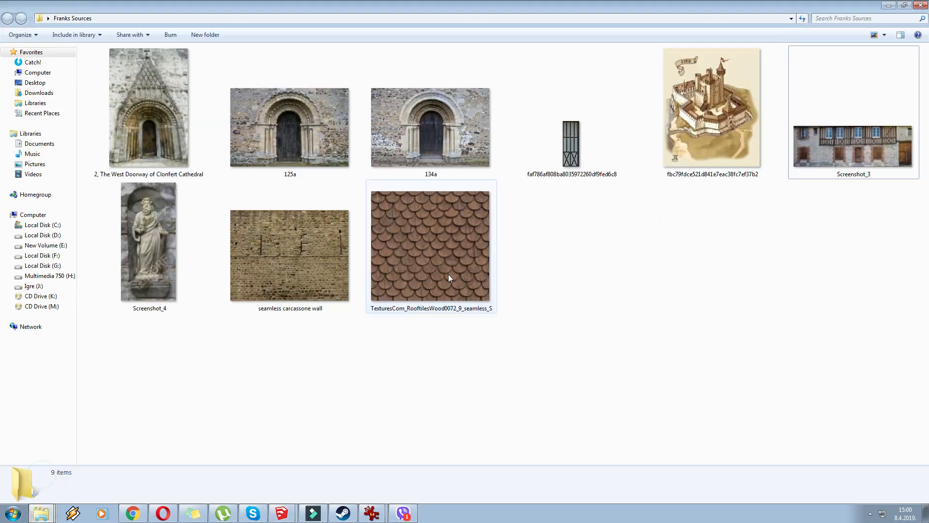
click(436, 264)
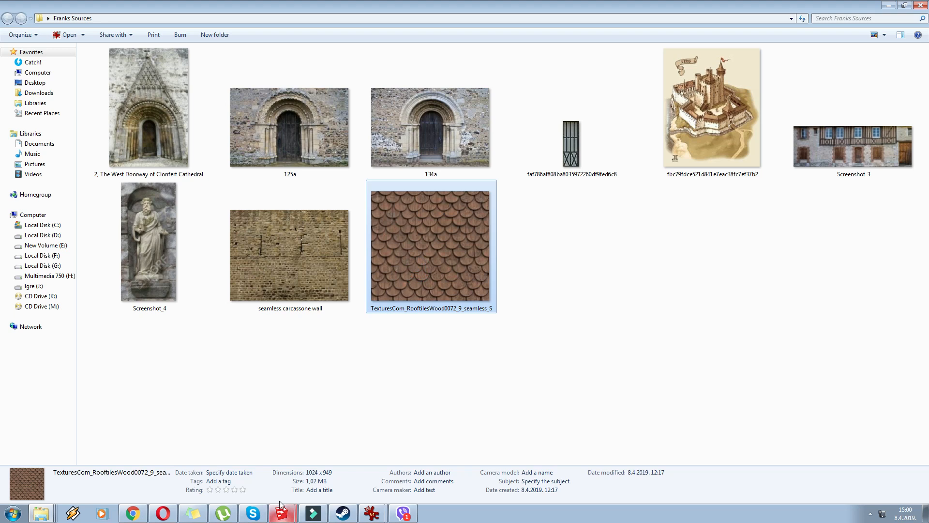
mouse_move(280, 489)
mouse_down()
mouse_move(439, 267)
mouse_move(430, 242)
mouse_up()
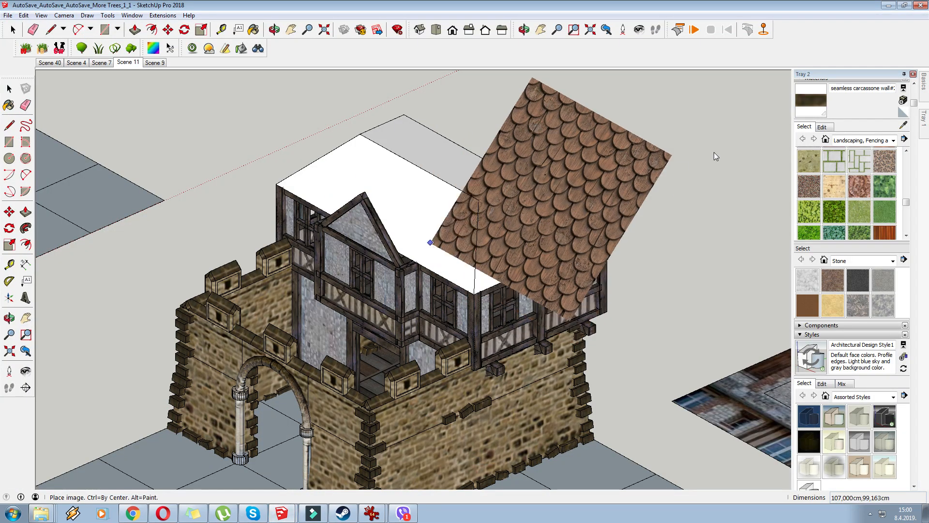
click(677, 158)
- Scale the roof-tile image down and move it about 138 cm off the roof into the empty space beside the building
key(s)
drag(673, 155, 542, 210)
click(168, 29)
scroll(410, 306, down, 1)
drag(451, 305, 580, 242)
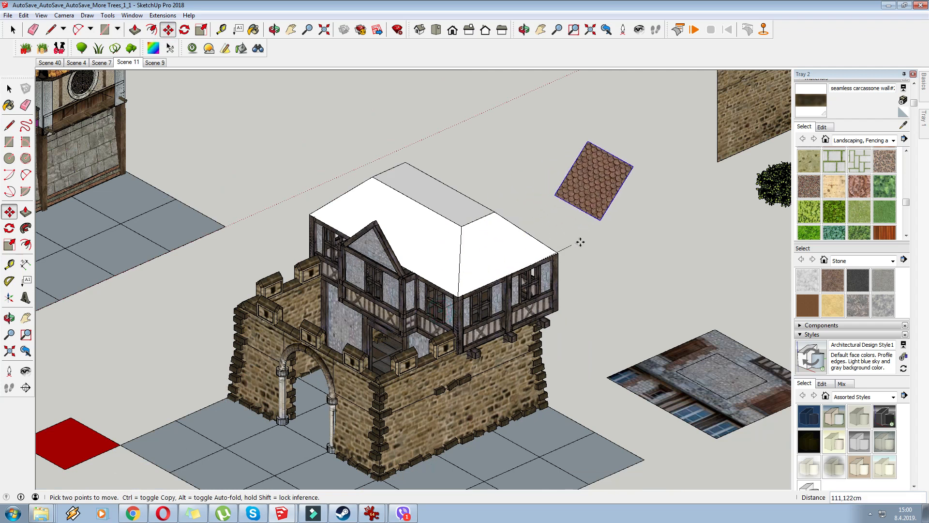
click(620, 234)
- Explode the roof-tile image and sample its tile texture as the current paint material
right_click(632, 167)
click(653, 209)
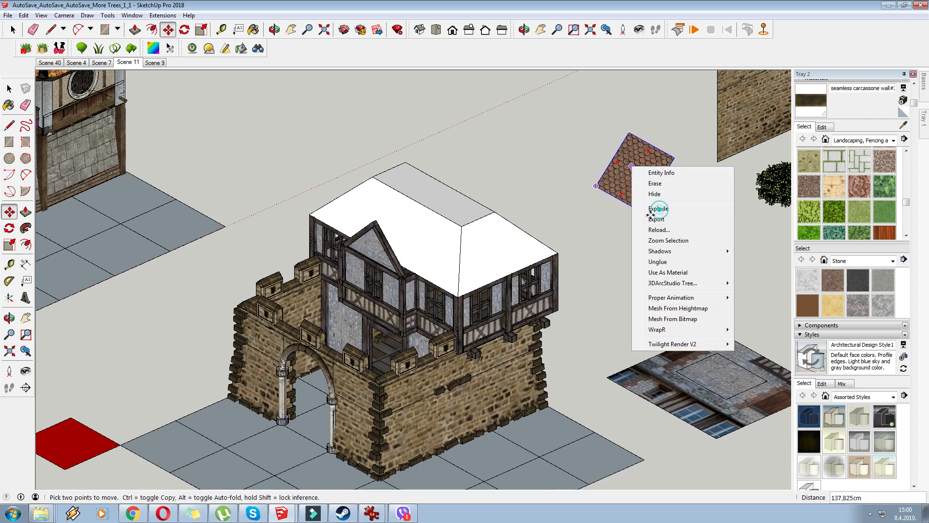
click(902, 126)
click(650, 161)
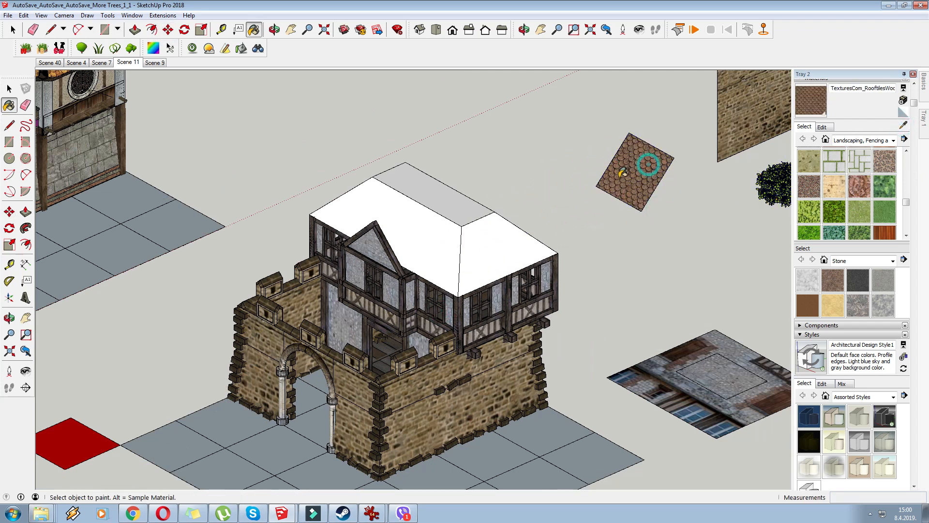
- Paint the front and side roof slopes with the sampled tiles and turn off Projected for the side slope's texture
scroll(599, 209, up, 2)
click(356, 220)
click(346, 203)
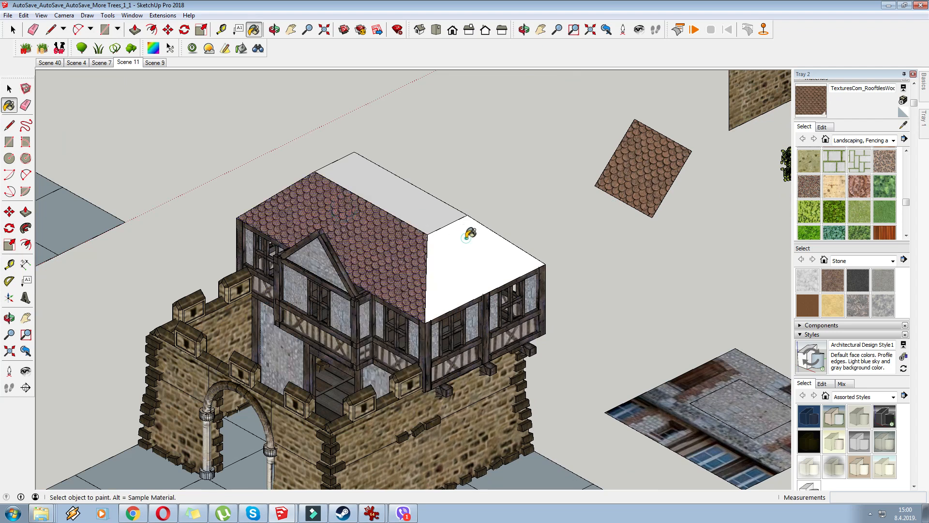
click(469, 233)
right_click(464, 241)
click(505, 368)
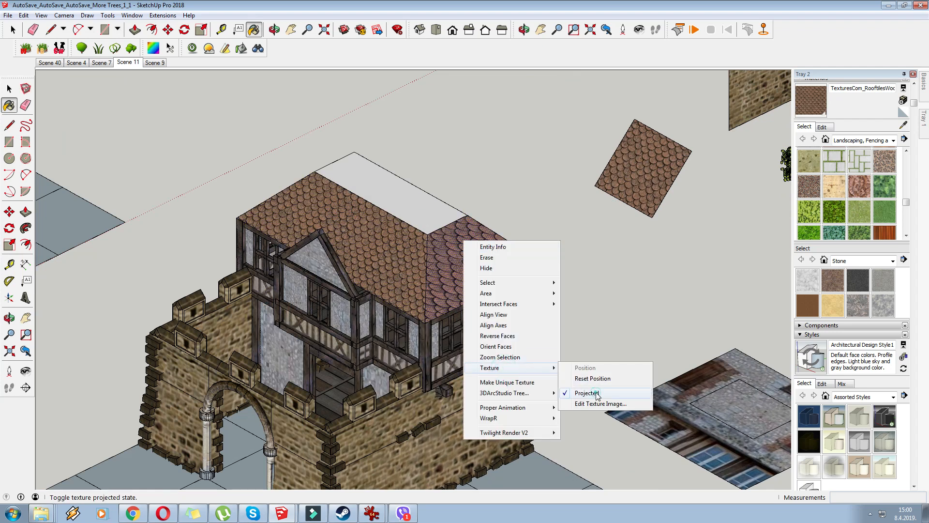
click(587, 393)
click(912, 125)
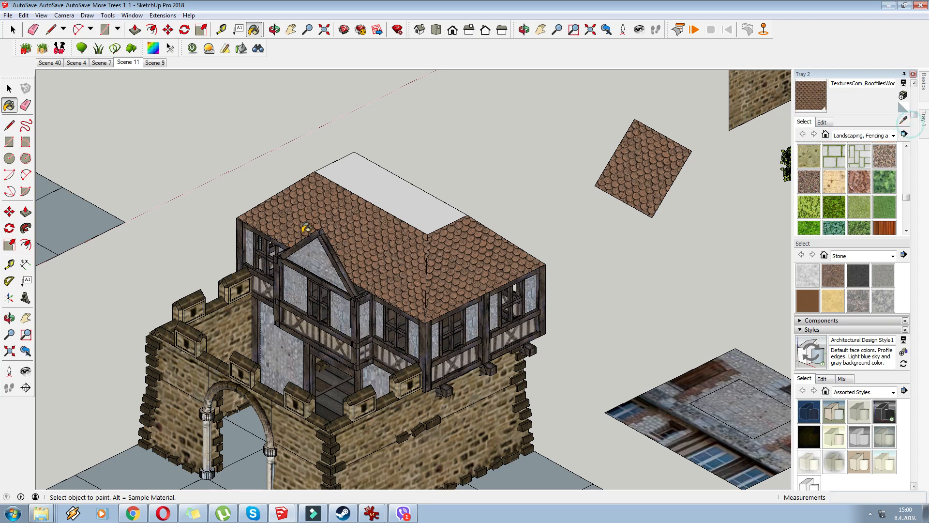
- Draw an upright triangle on the short edge of the roof's flat top and erase its vertical centre line
click(9, 125)
scroll(435, 229, up, 2)
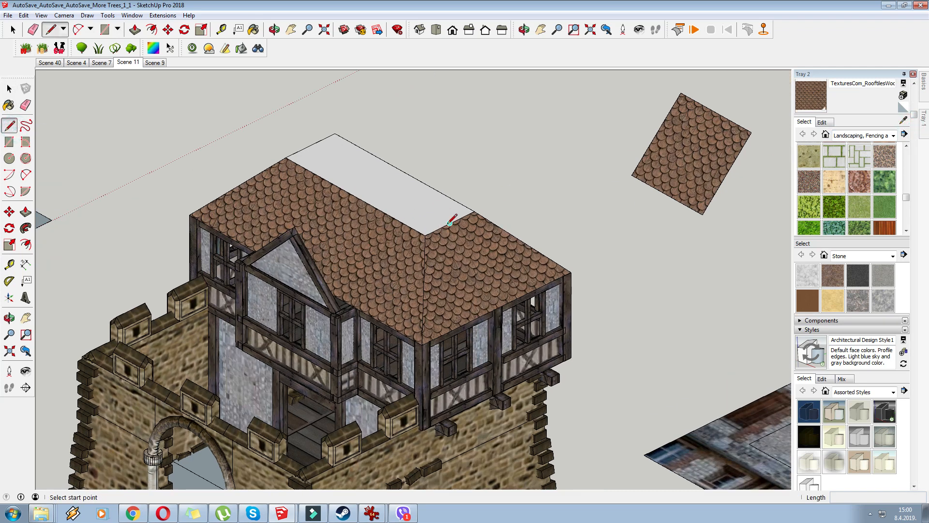
click(450, 222)
click(450, 179)
click(474, 211)
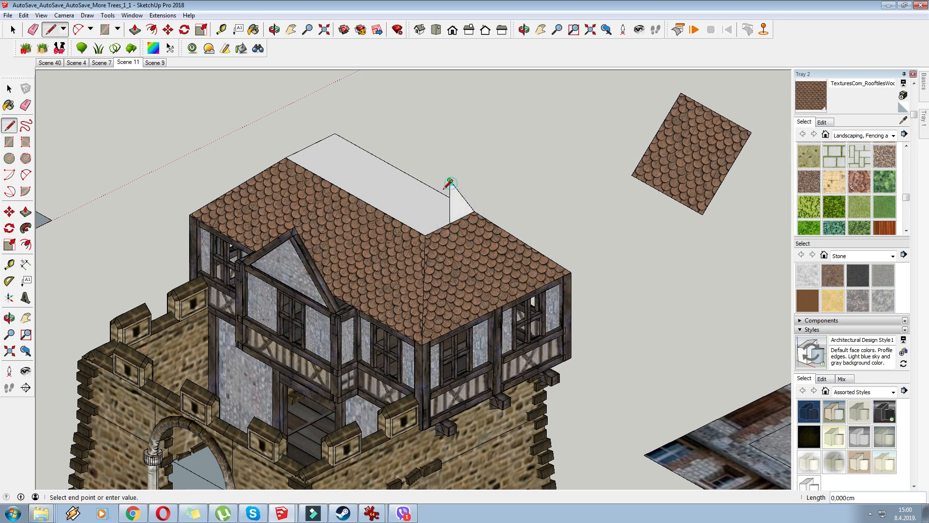
click(425, 236)
click(34, 29)
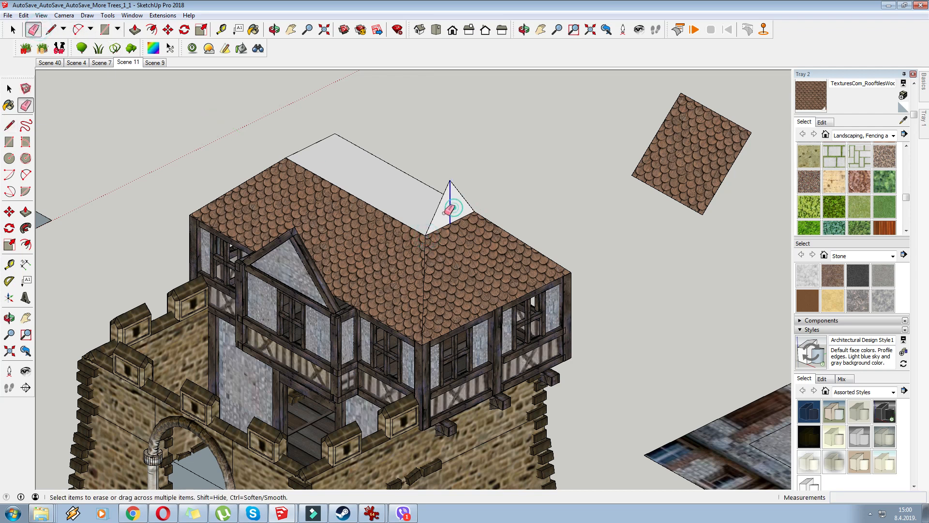
- Push/Pull the triangle about 90.7 cm along the flat top to form a gabled ridge
click(135, 30)
drag(435, 221, 283, 155)
scroll(283, 155, down, 2)
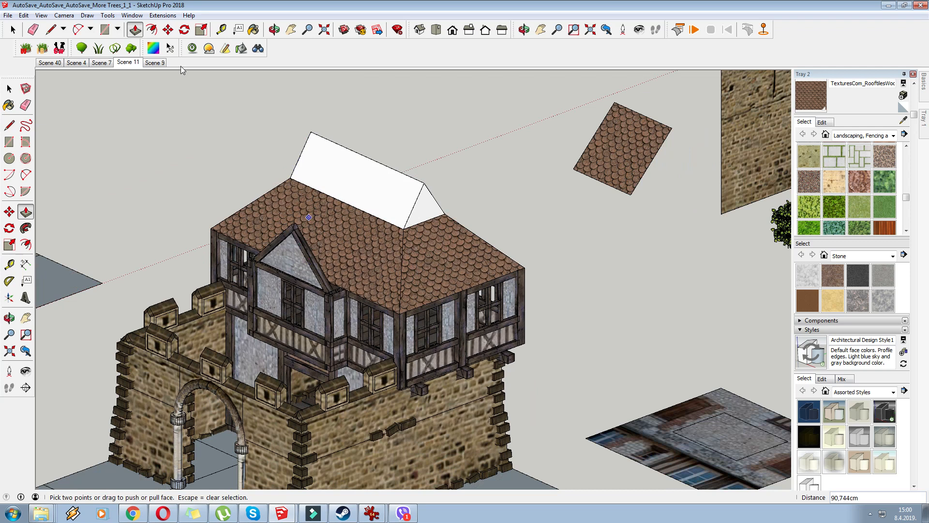
- Try to scale the gabled ridge down in height to about 0.91 and undo it
click(13, 30)
drag(241, 126, 481, 245)
scroll(479, 242, up, 3)
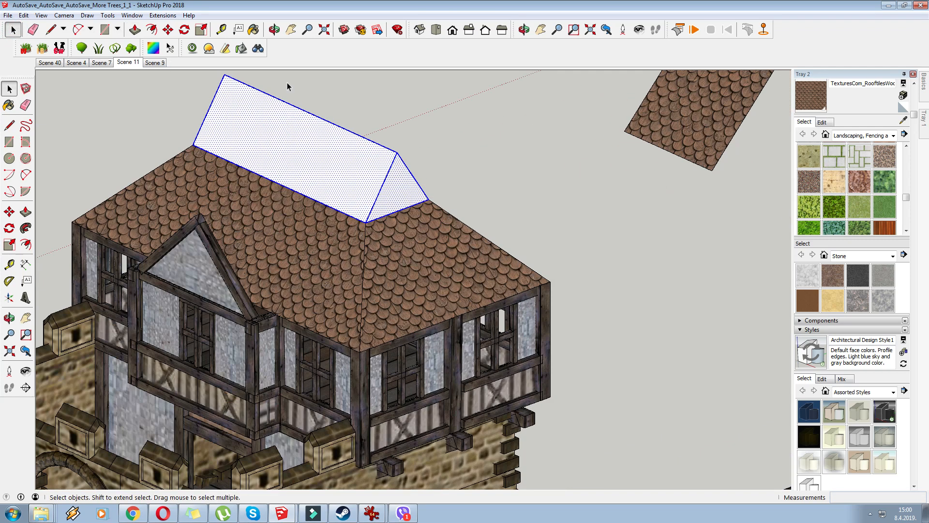
click(201, 30)
click(314, 101)
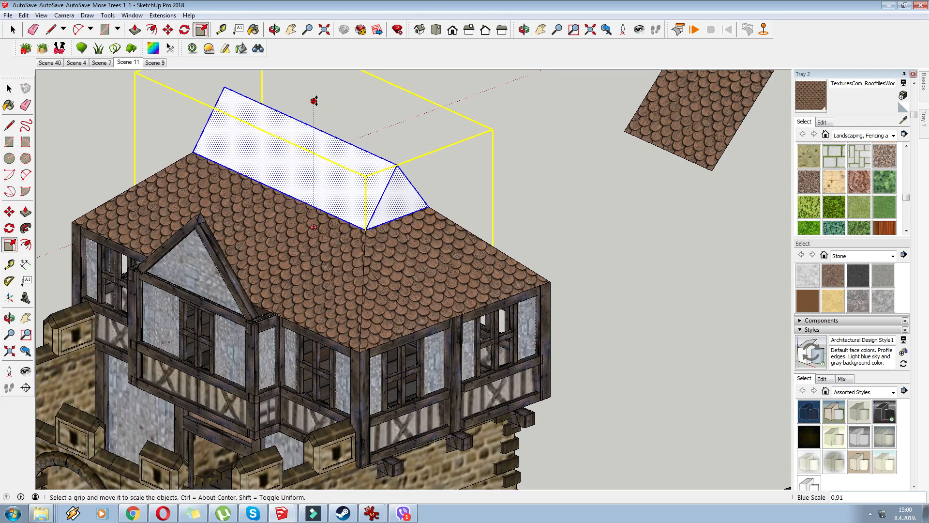
scroll(339, 145, down, 2)
key(ctrl+z)
- Undo the gabled ridge's extrusion and the upright triangle it was made from, back to the roof's flat top
key(ctrl+z)
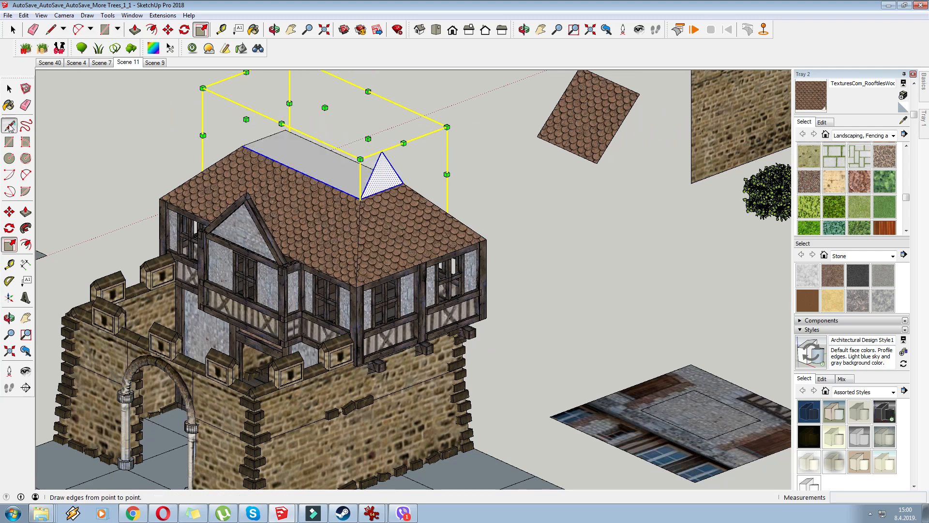
click(9, 126)
scroll(352, 178, up, 2)
key(ctrl+z)
key(ctrl+z)
scroll(486, 196, down, 3)
key(ctrl+z)
key(ctrl+z)
- Draw a lower upright triangle on the short edge of the roof's flat top and erase its vertical centre line
scroll(433, 198, up, 1)
scroll(432, 200, up, 1)
click(431, 199)
scroll(432, 191, up, 2)
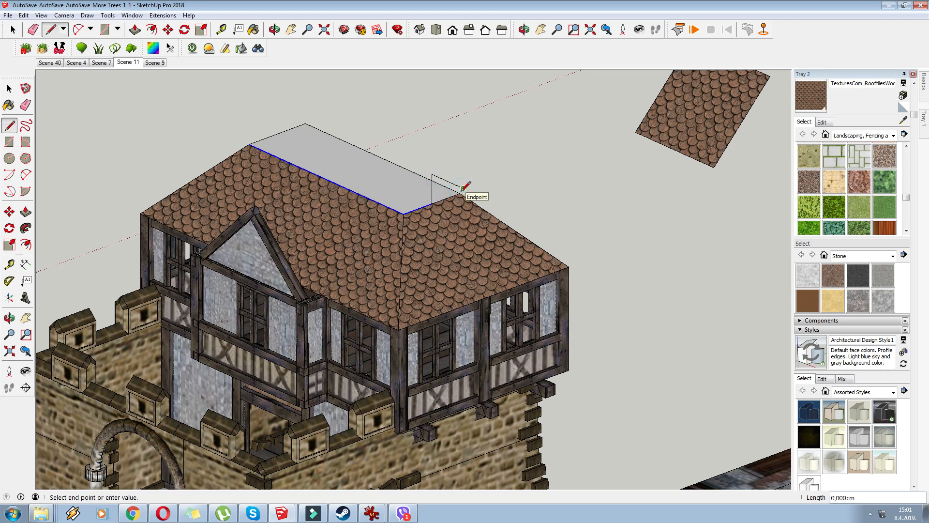
click(432, 173)
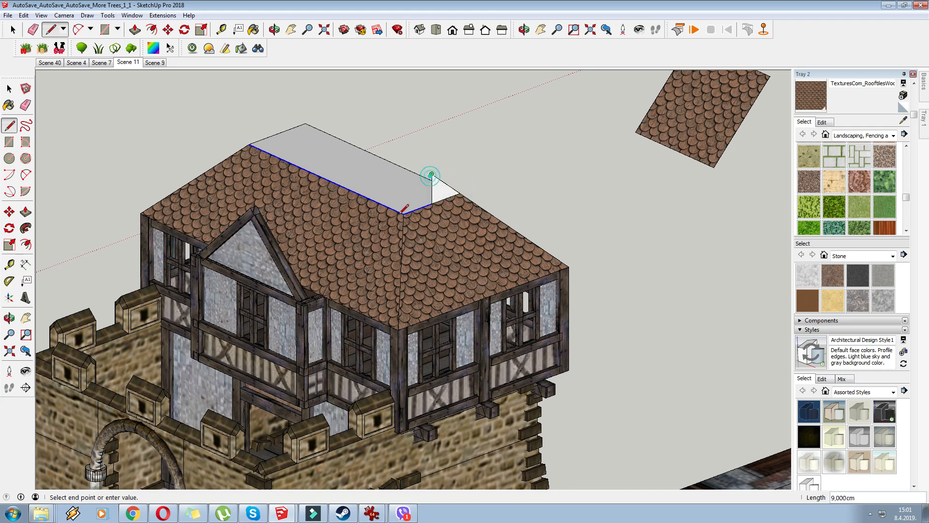
click(404, 213)
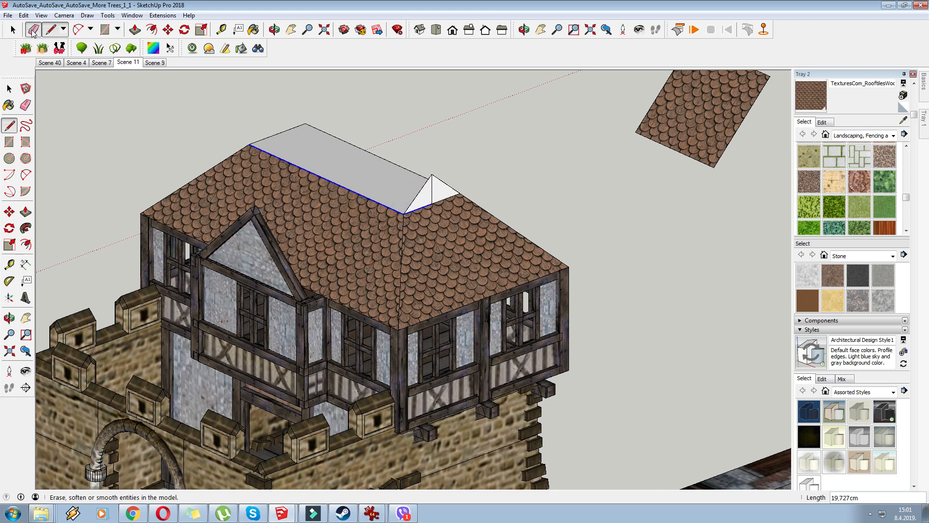
click(33, 32)
click(436, 193)
- Push/Pull the lower triangle about 90.7 cm along the flat top and paint the new ridge's front slope with roof tiles
click(135, 29)
click(339, 170)
click(272, 156)
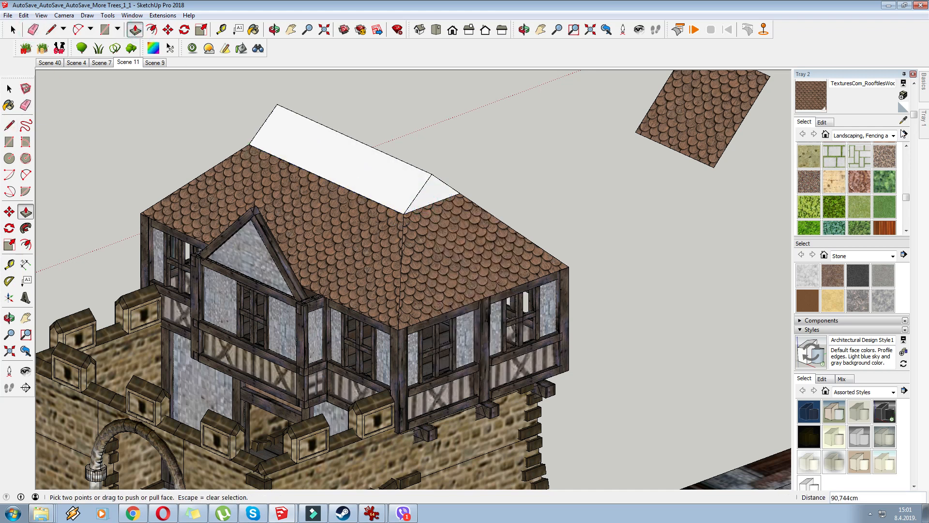
click(903, 119)
click(383, 218)
click(384, 187)
- Draw a dormer roof face from the front gable's peak back to the main roof and down to the gable's lower corner
mouse_move(294, 201)
middle_down()
mouse_move(303, 220)
mouse_move(322, 213)
mouse_move(308, 243)
mouse_move(271, 230)
middle_up()
key(l)
scroll(262, 228, up, 3)
scroll(261, 228, up, 2)
click(247, 224)
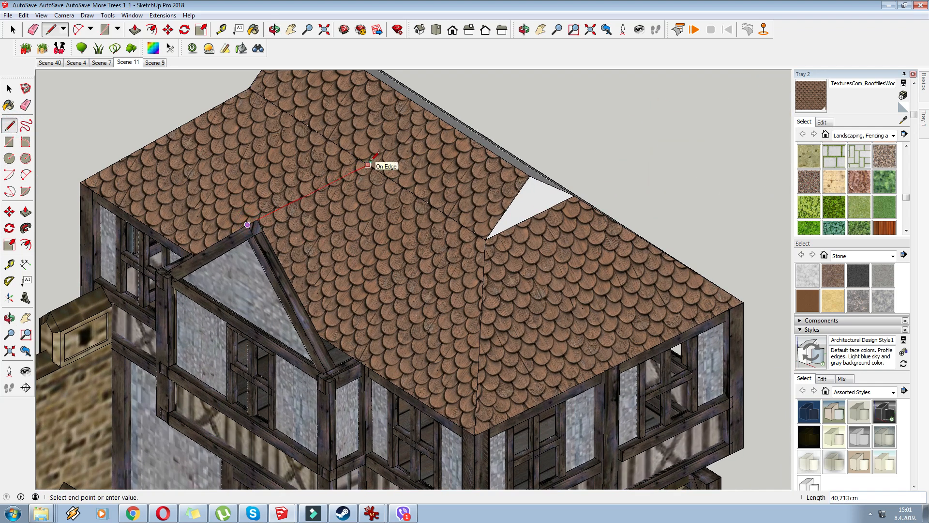
scroll(344, 334, up, 2)
click(11, 126)
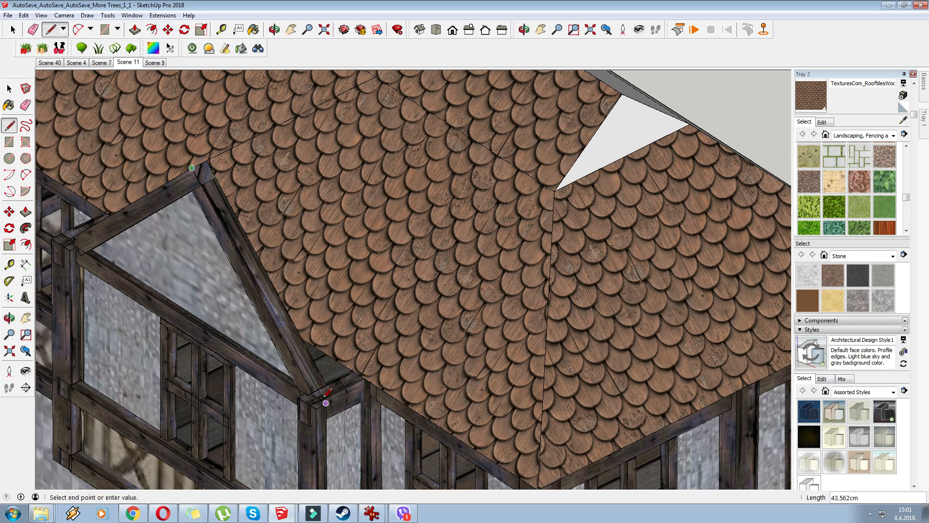
scroll(326, 403, up, 2)
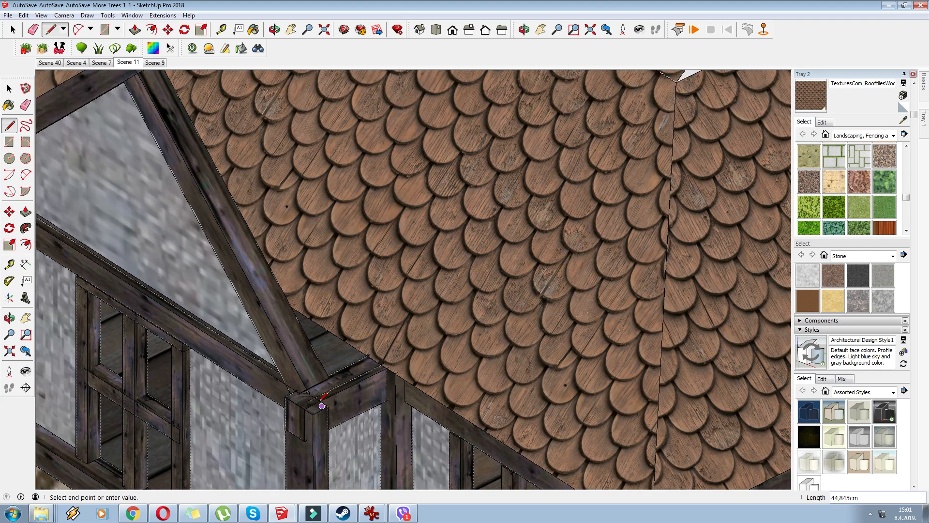
scroll(321, 402, up, 1)
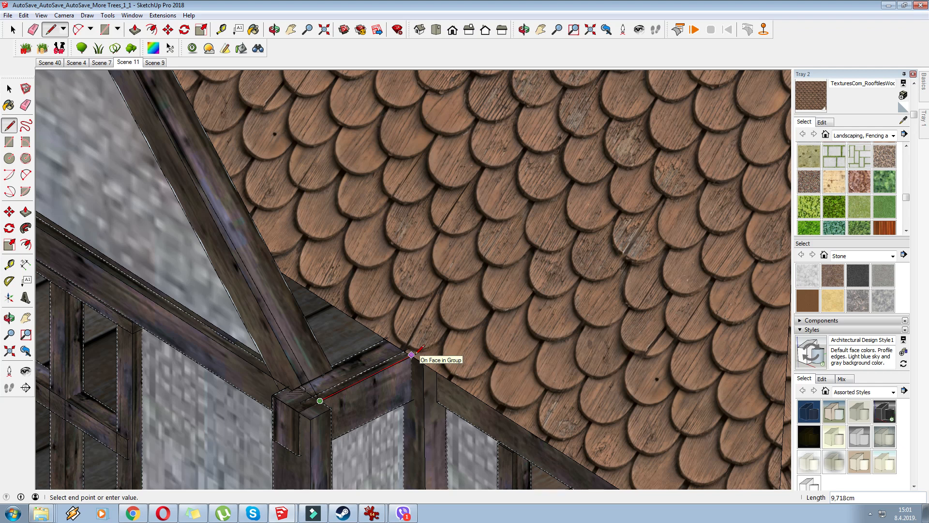
scroll(417, 351, down, 4)
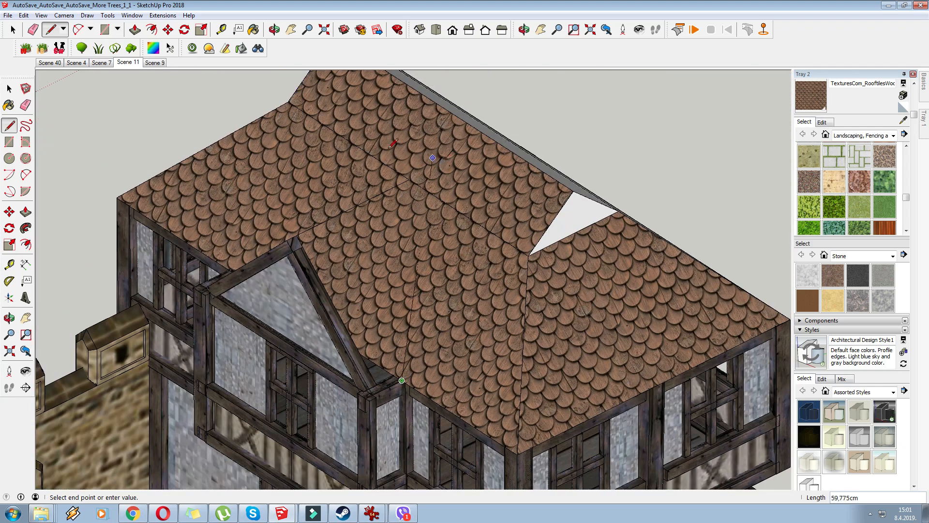
click(411, 178)
scroll(411, 178, down, 3)
scroll(301, 201, up, 4)
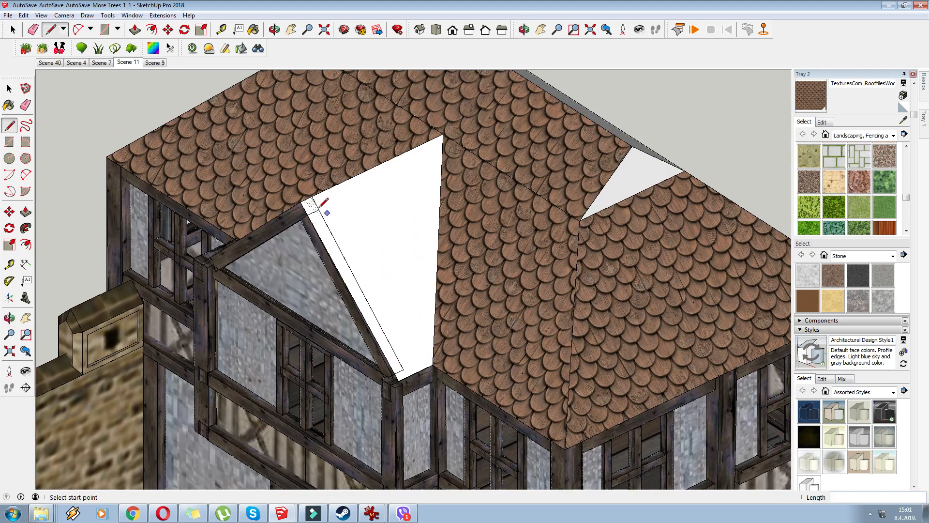
- Extend the dormer roof face beyond the gable's peak with a triangular overhang that tapers down to the gable's lower corner
scroll(300, 201, down, 3)
scroll(267, 180, up, 3)
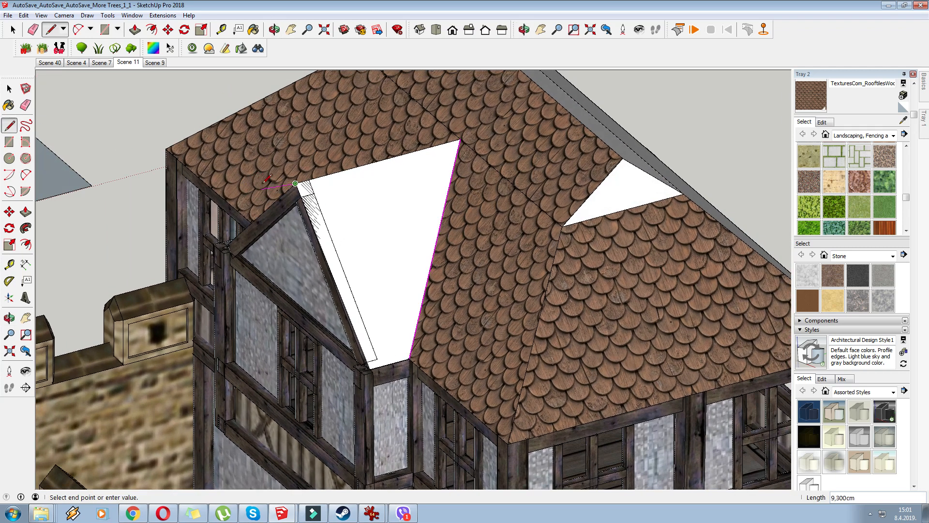
key(Escape)
click(460, 139)
scroll(371, 368, up, 2)
click(371, 368)
middle_drag(372, 369, 387, 238)
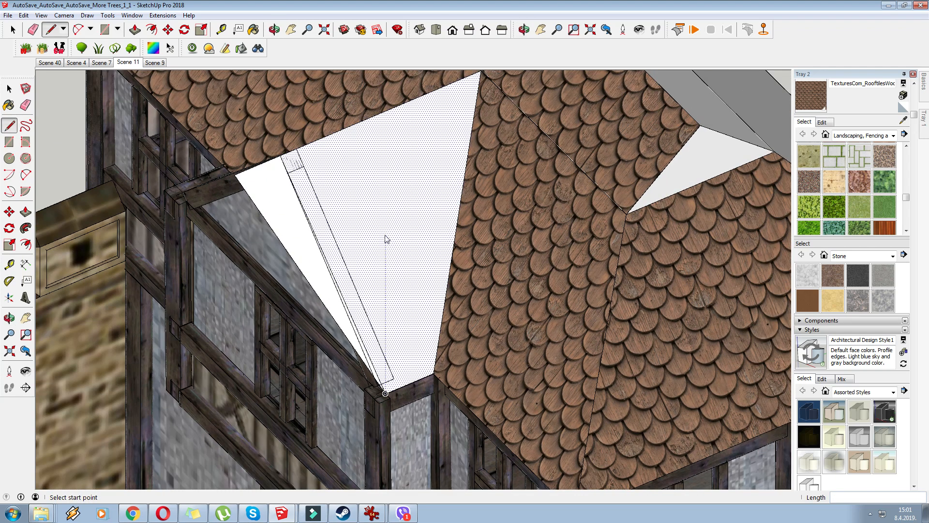
- Try to scale the triangular overhang at the front of the dormer roof face
click(31, 30)
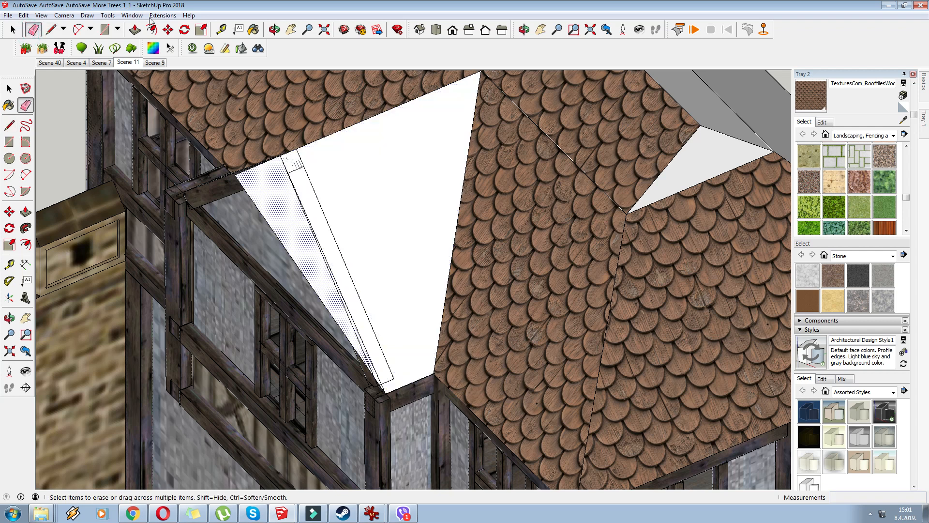
click(202, 30)
middle_drag(289, 290, 256, 291)
mouse_move(257, 267)
mouse_down()
mouse_move(235, 269)
mouse_move(248, 282)
mouse_up()
middle_drag(249, 282, 284, 224)
key(ctrl+z)
scroll(332, 261, down, 2)
scroll(283, 224, up, 2)
middle_drag(315, 270, 347, 248)
scroll(334, 252, up, 1)
drag(309, 259, 284, 263)
scroll(285, 262, down, 5)
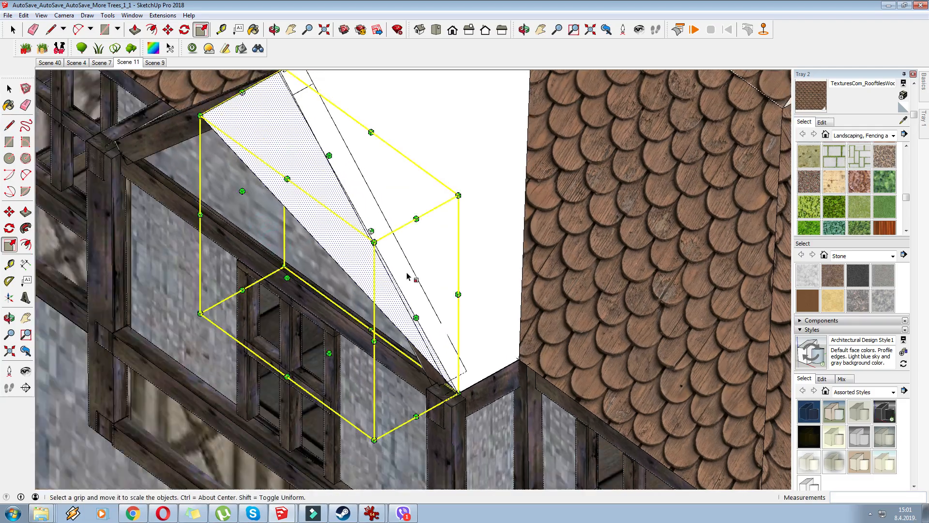
- Sample the roof tiles and paint the dormer roof face and its triangular overhang with them
key(b)
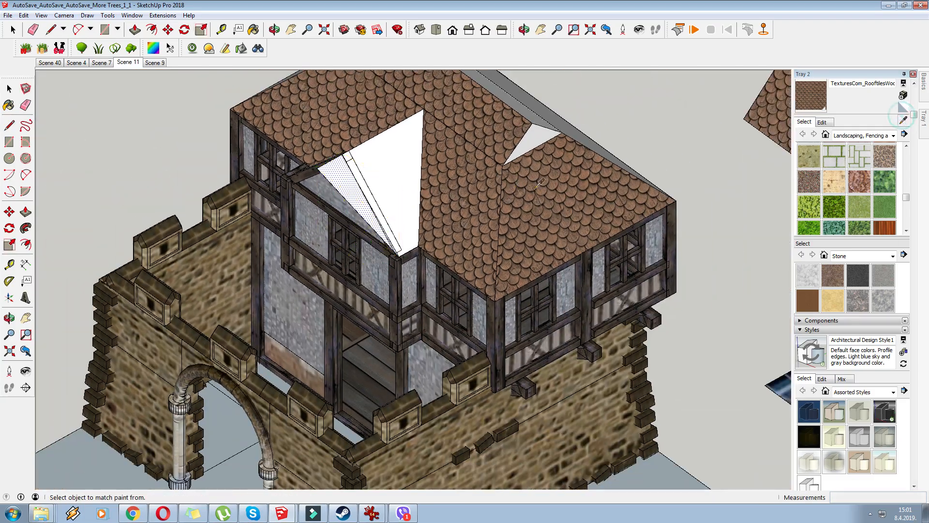
scroll(374, 176, up, 3)
click(342, 183)
scroll(370, 229, down, 4)
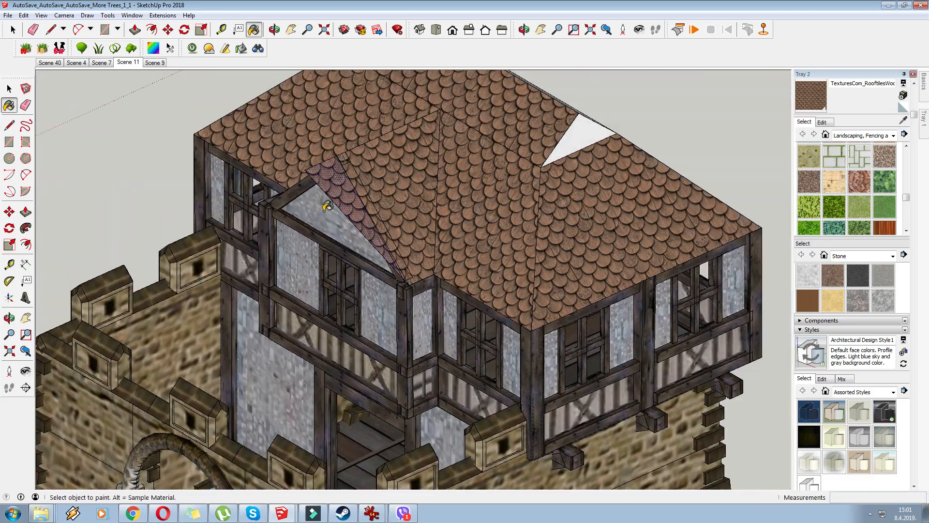
- Select the tiled dormer roof slope with its overhang and make it a group
key(space)
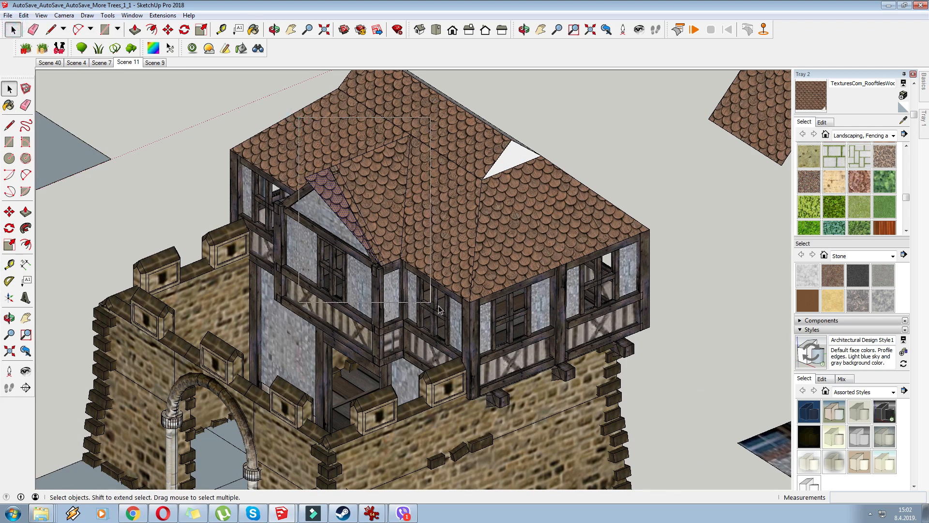
drag(439, 309, 440, 311)
right_click(377, 186)
click(417, 270)
scroll(446, 269, down, 3)
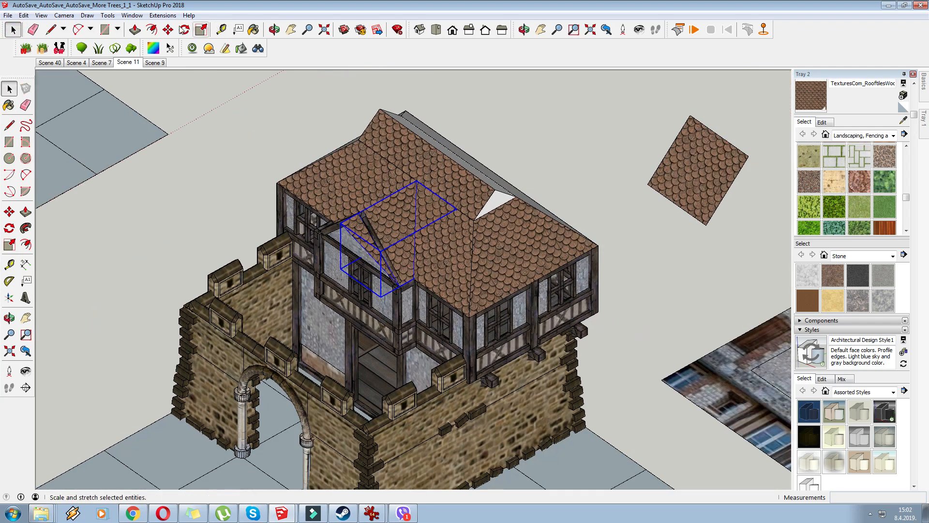
key(m)
scroll(386, 231, up, 5)
middle_drag(329, 257, 383, 145)
key(s)
scroll(387, 141, up, 3)
scroll(466, 219, down, 6)
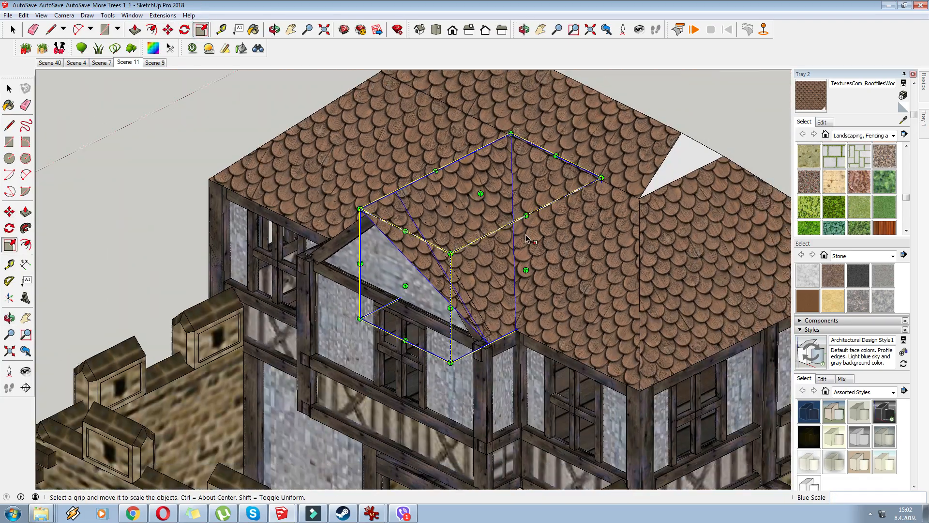
middle_drag(526, 238, 506, 243)
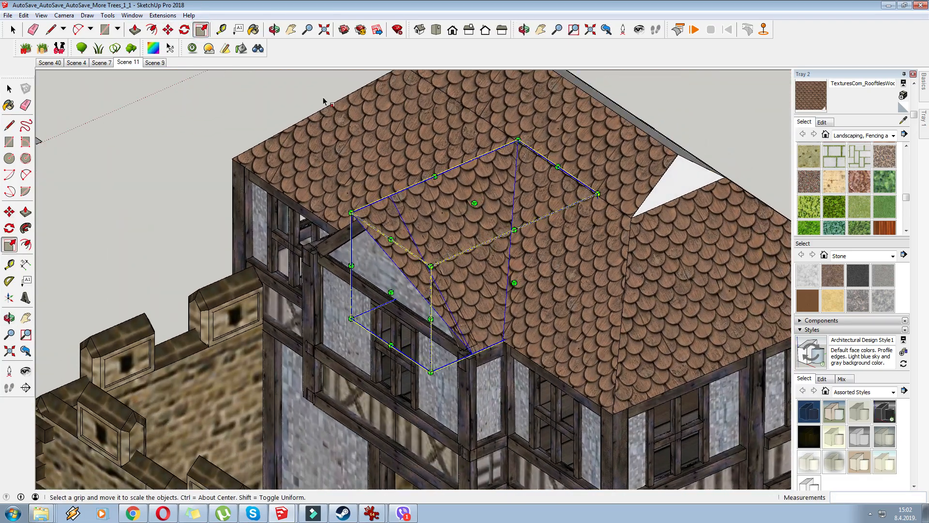
- Copy the dormer roof slope group about 24.2 cm away from the original
scroll(162, 82, down, 2)
click(169, 30)
scroll(392, 204, down, 2)
click(522, 271)
key(ctrl)
click(438, 212)
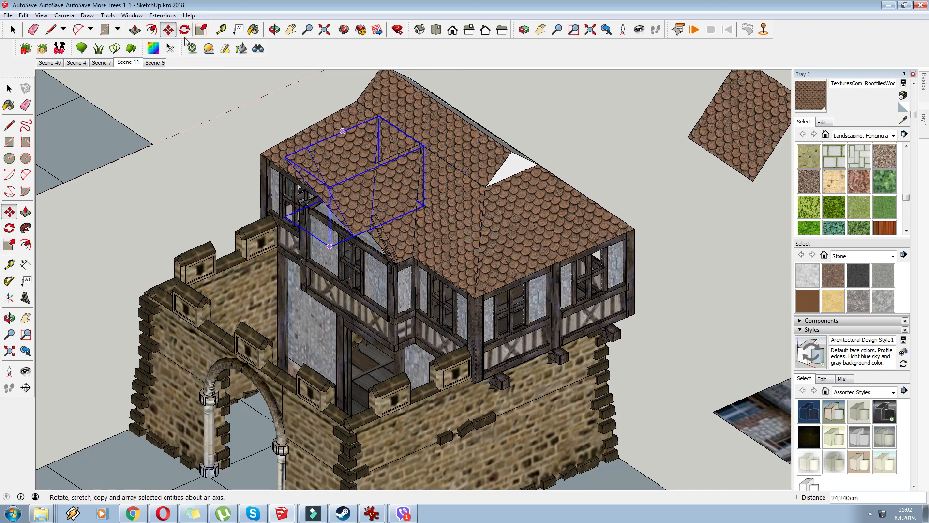
- Mirror the copied dormer slope with Scale and move it onto the gable's opposite side so both slopes meet at the ridge
key(s)
drag(377, 196, 289, 129)
click(168, 30)
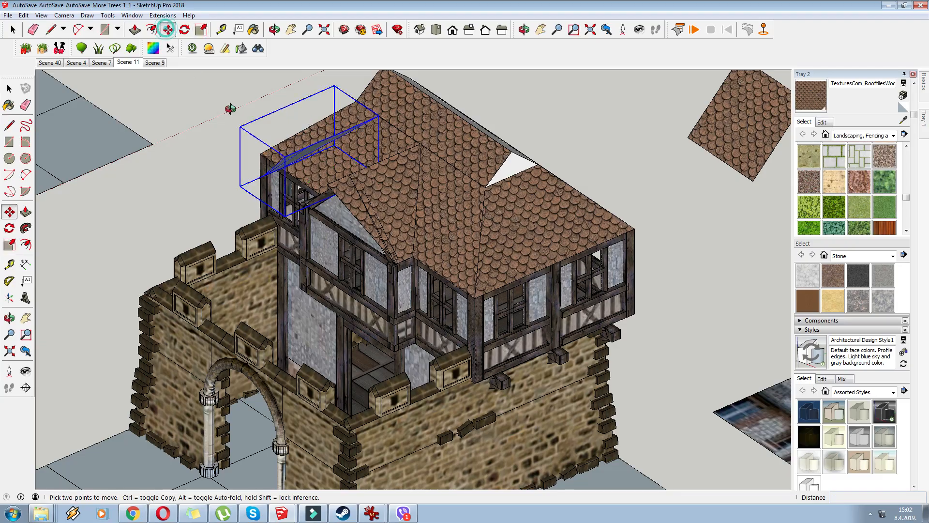
scroll(318, 279, up, 5)
click(321, 306)
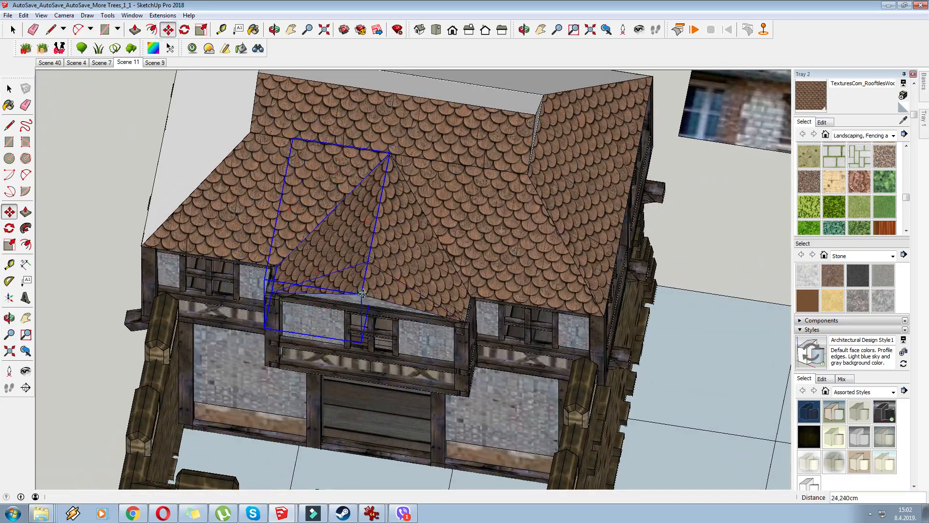
click(361, 295)
middle_drag(361, 291, 291, 213)
scroll(360, 209, down, 2)
middle_drag(377, 209, 479, 184)
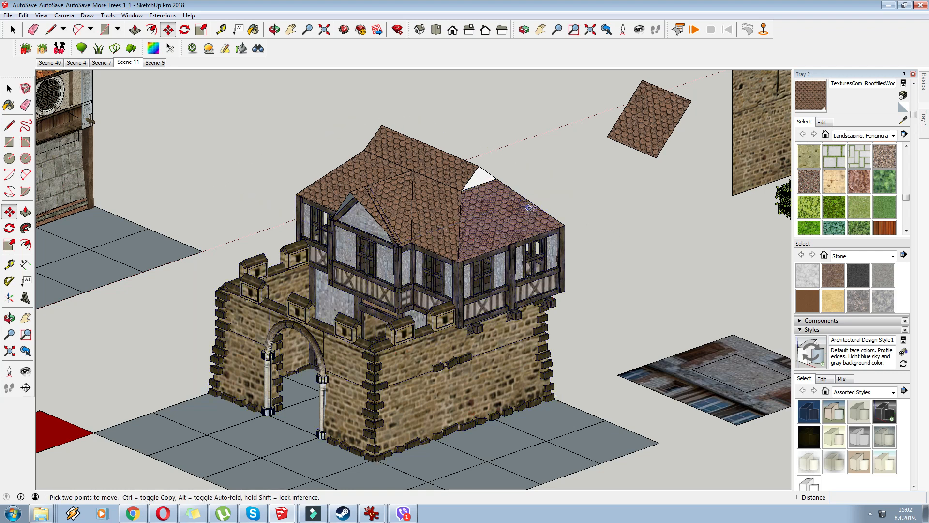
- Open the mirrored slope group for editing, paint its underside with the sampled Fencing Wood Old material, and close the group
scroll(375, 206, up, 3)
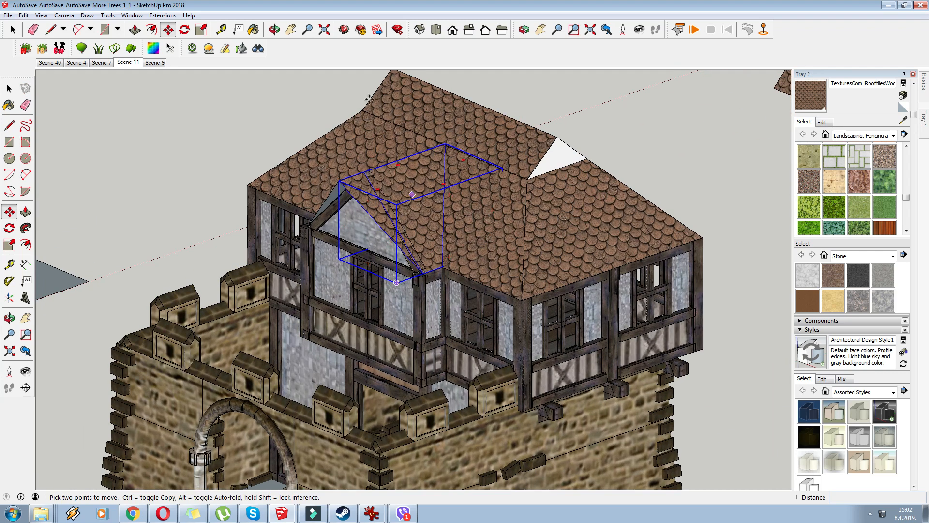
scroll(377, 194, down, 2)
scroll(377, 193, up, 4)
right_click(391, 180)
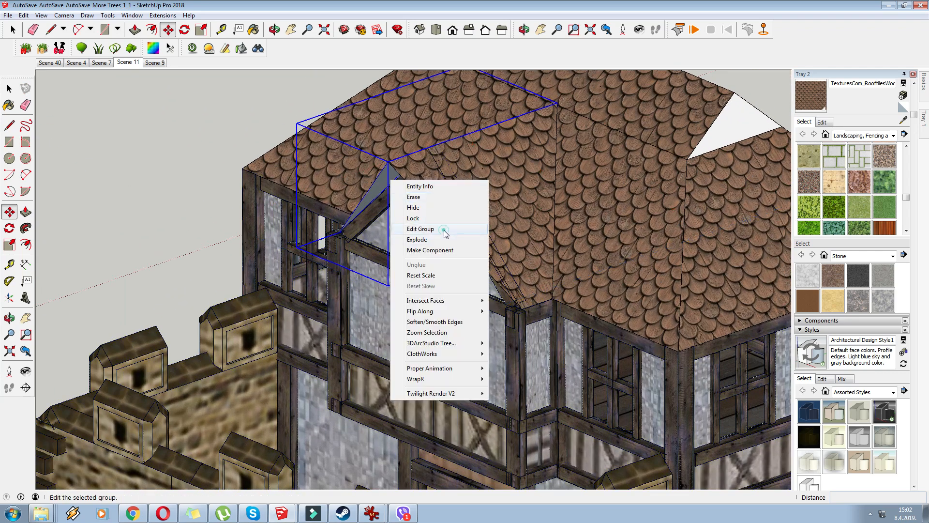
click(445, 233)
scroll(378, 198, up, 3)
key(b)
alt+click(390, 152)
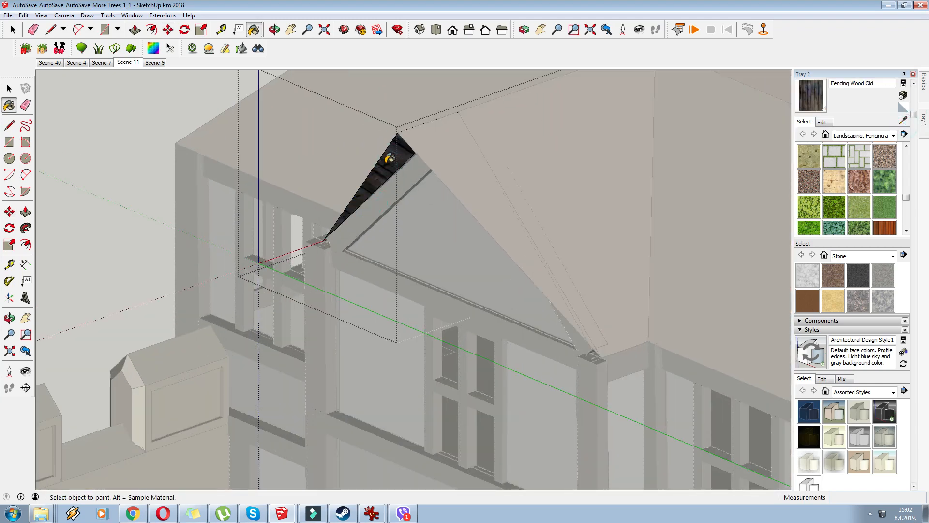
scroll(389, 158, down, 3)
right_click(197, 123)
click(227, 131)
scroll(237, 147, down, 2)
mouse_move(244, 155)
middle_down()
mouse_move(216, 168)
mouse_move(334, 218)
middle_up()
scroll(334, 219, up, 3)
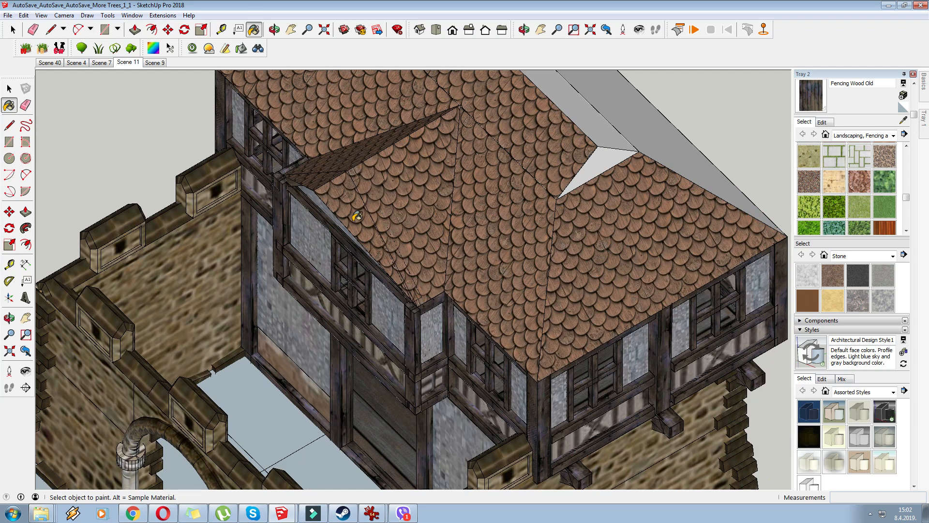
scroll(357, 217, up, 2)
click(166, 31)
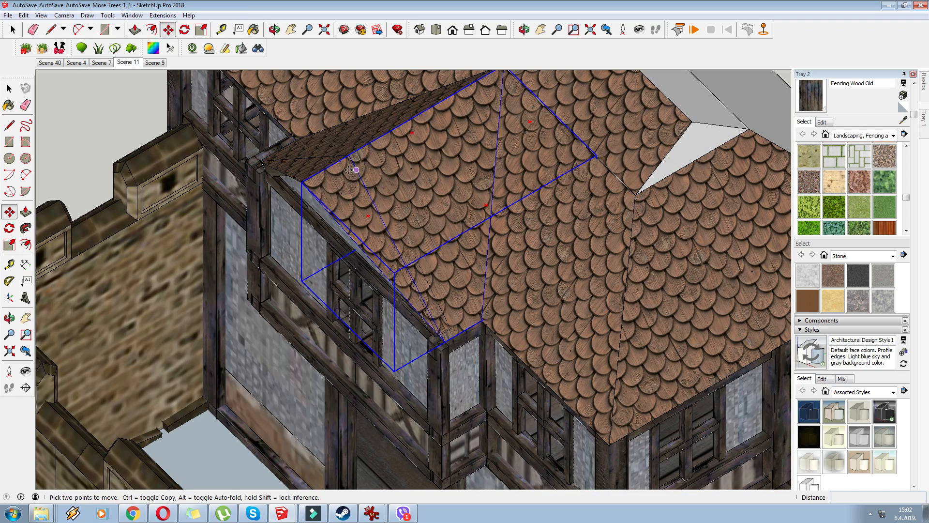
middle_drag(348, 170, 271, 232)
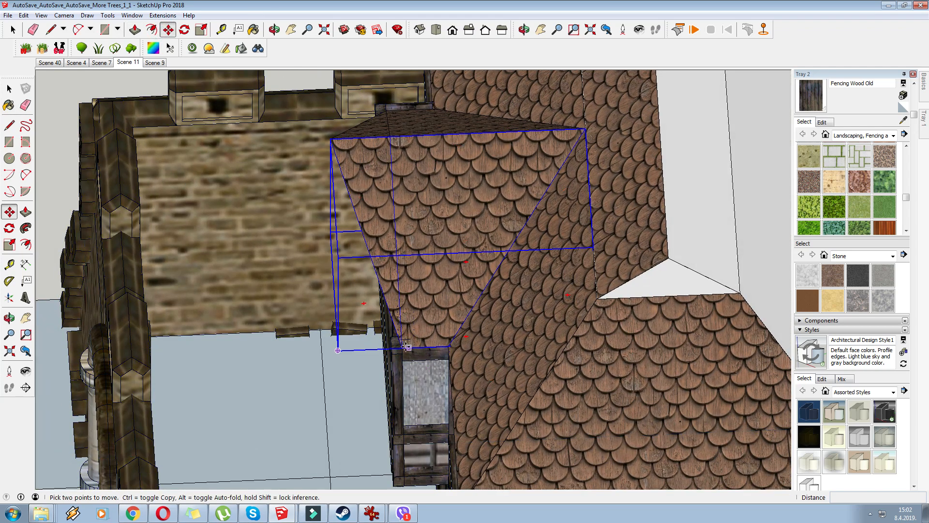
middle_drag(358, 184, 382, 227)
scroll(283, 91, up, 6)
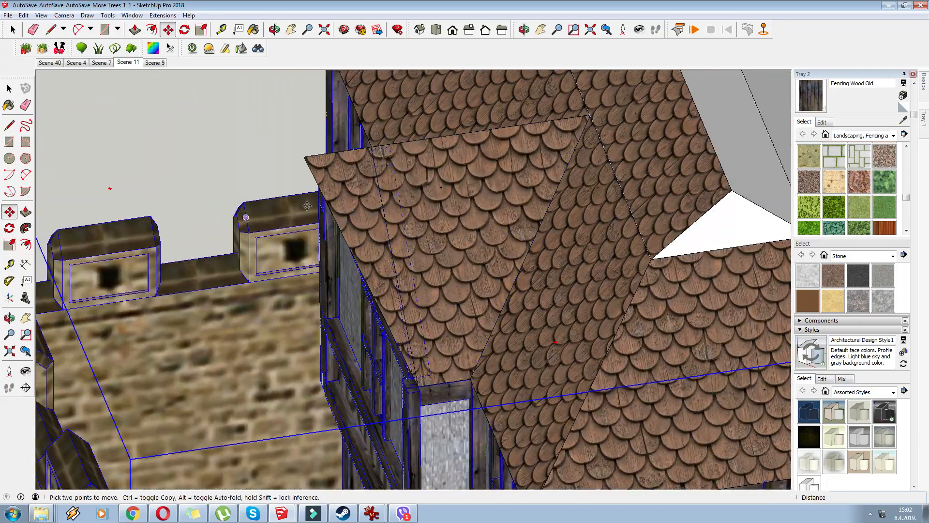
right_click(391, 193)
key(Escape)
- Resize the mirrored dormer roof slope slightly with Scale to fit it against the gable edge
key(s)
scroll(354, 310, up, 1)
middle_drag(314, 308, 365, 310)
scroll(329, 301, up, 1)
drag(328, 299, 337, 296)
middle_drag(338, 295, 424, 211)
click(424, 212)
click(200, 30)
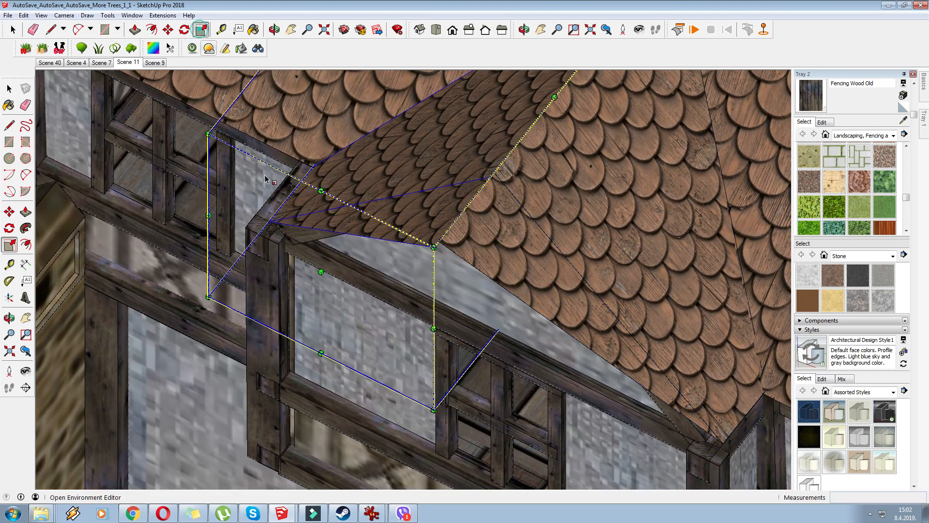
- Open the other dormer slope group for editing, repaint its face with the sampled roof tile material, and close the group
right_click(609, 200)
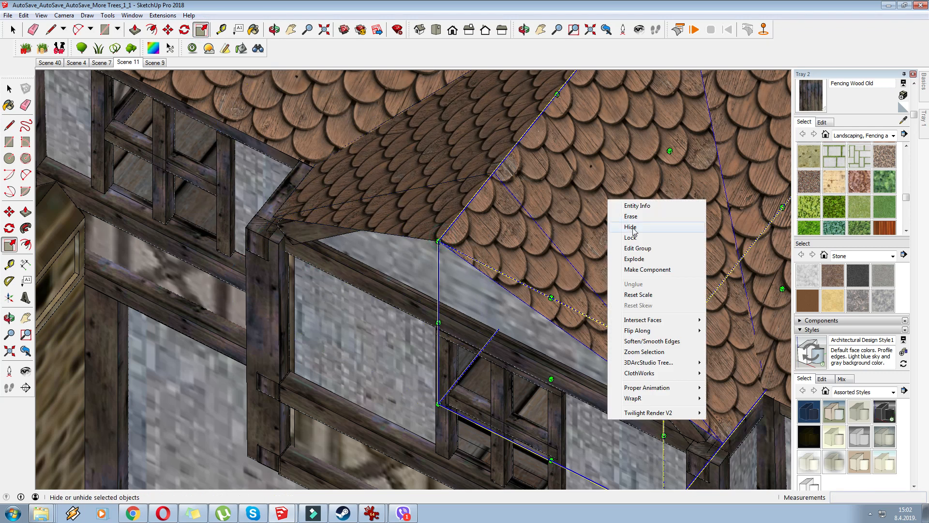
click(637, 248)
scroll(531, 267, down, 3)
middle_drag(531, 267, 450, 217)
click(903, 120)
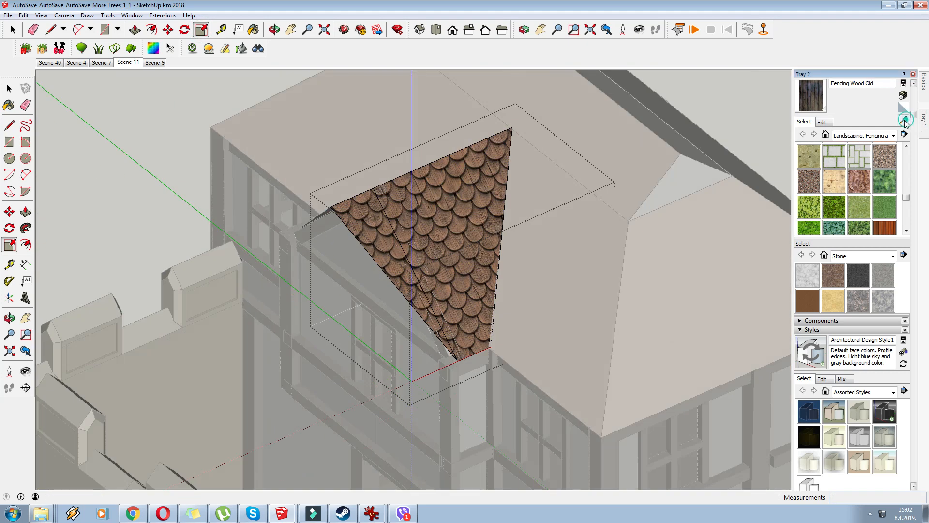
click(690, 246)
click(459, 201)
click(382, 214)
scroll(382, 214, down, 3)
middle_drag(382, 213, 403, 196)
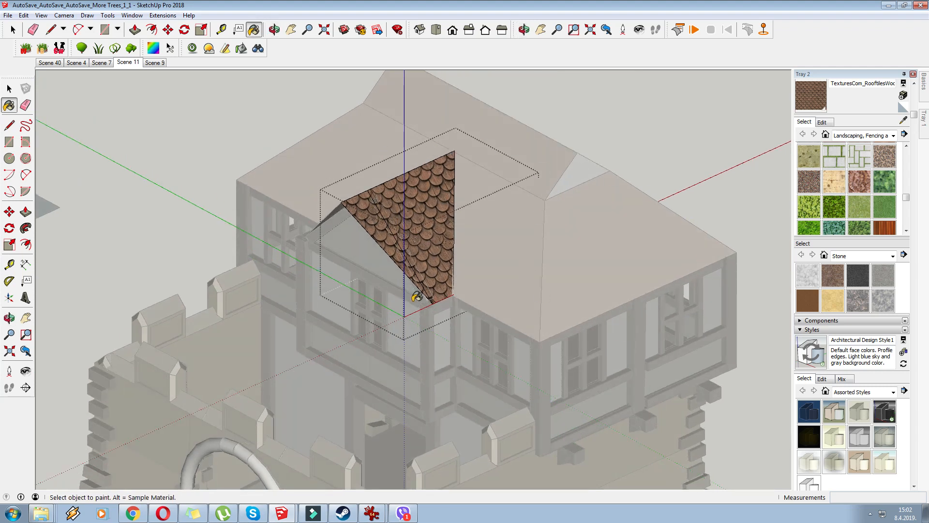
click(286, 127)
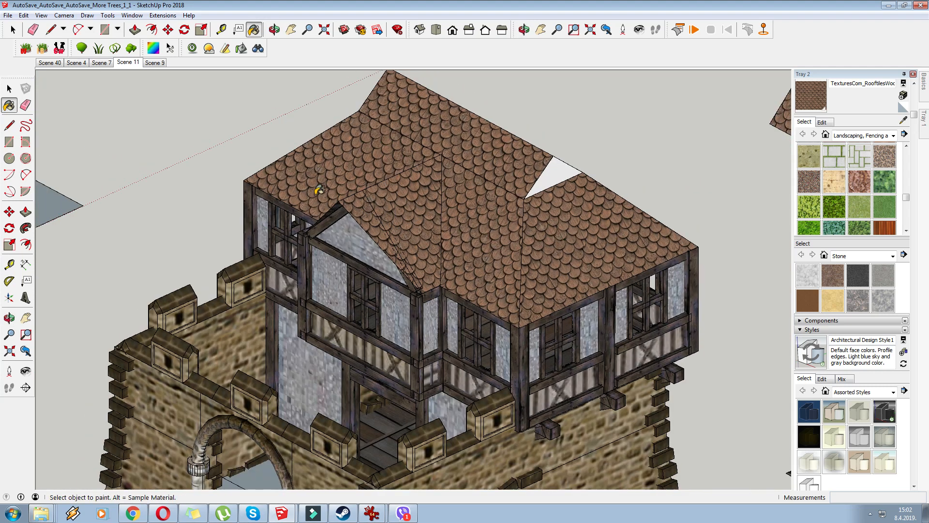
- Sample the roof tile material from the main roof and paint the two grey rear roof faces with it
scroll(521, 170, up, 2)
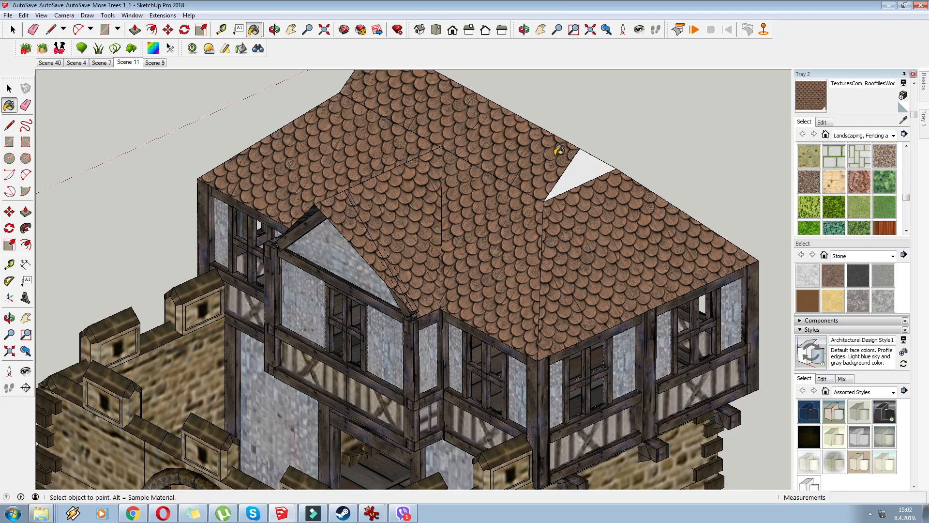
middle_drag(413, 209, 387, 215)
scroll(339, 188, down, 4)
mouse_move(338, 188)
middle_down()
mouse_move(356, 195)
mouse_move(350, 181)
middle_up()
click(296, 34)
scroll(412, 183, up, 3)
middle_drag(484, 164, 443, 206)
scroll(443, 206, up, 2)
click(904, 120)
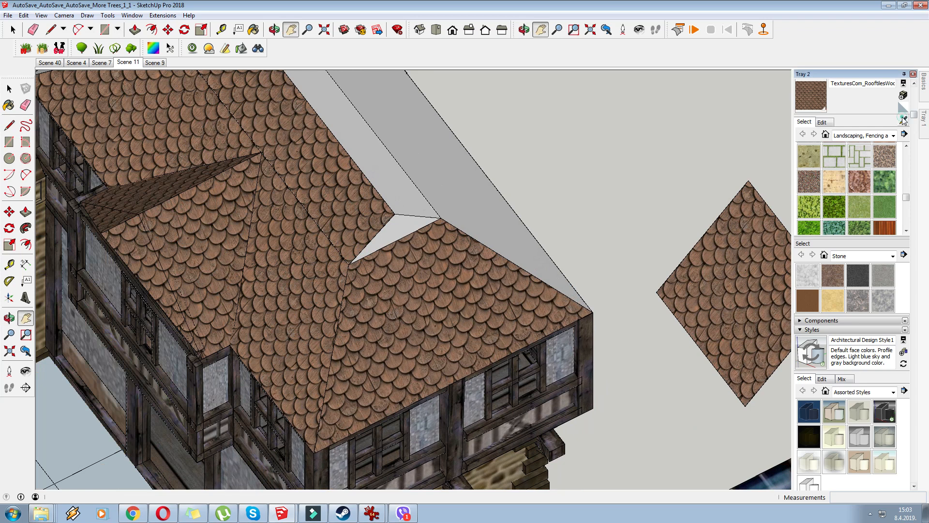
click(330, 167)
click(363, 145)
click(419, 151)
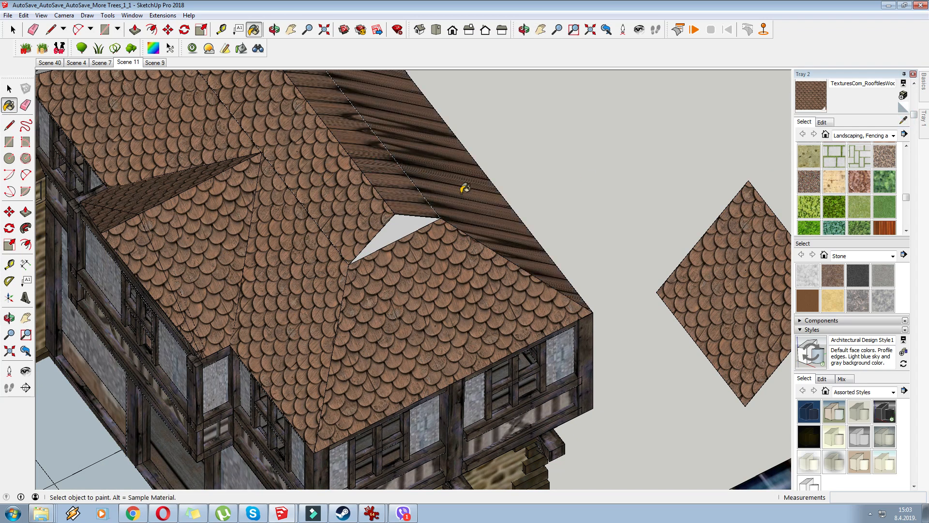
- Correct the tile texture mapping on the large rear slope, sample it, and apply it to the adjoining rear face
right_click(437, 166)
mouse_move(464, 295)
click(559, 318)
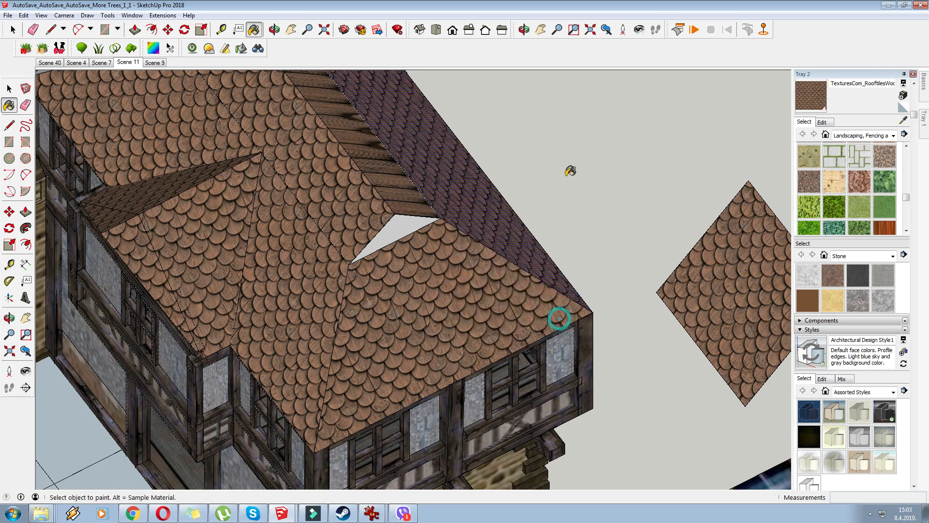
click(903, 120)
click(357, 134)
- Select the entire tiled roof of the gatehouse storey and make it a group
scroll(404, 153, down, 5)
mouse_move(357, 134)
middle_down()
mouse_move(404, 153)
mouse_move(412, 182)
middle_up()
click(13, 30)
drag(156, 108, 527, 332)
right_click(418, 225)
click(467, 321)
middle_drag(467, 322, 432, 263)
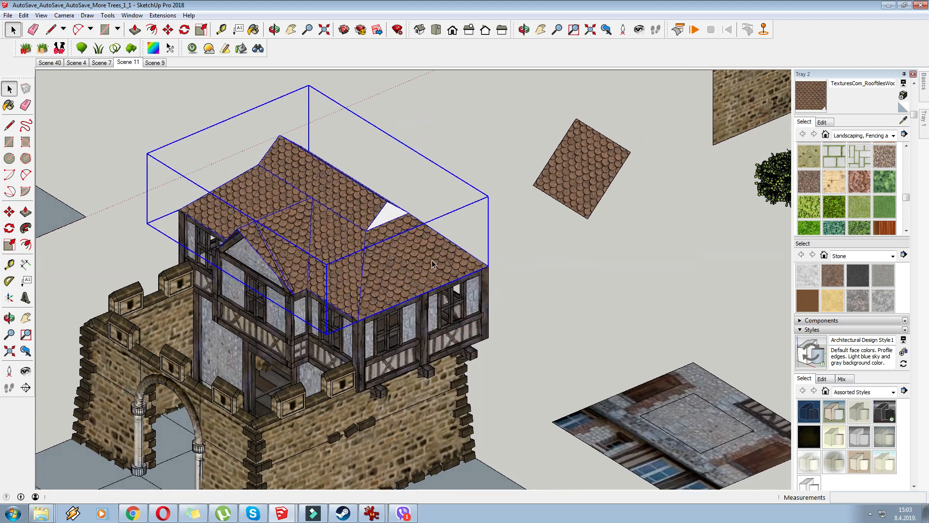
click(609, 257)
- Trace one round tile on the separate roof tile sample with an arc of about 3.3 cm bulge and close it with a line
scroll(624, 145, up, 5)
middle_drag(448, 140, 519, 135)
scroll(494, 126, up, 4)
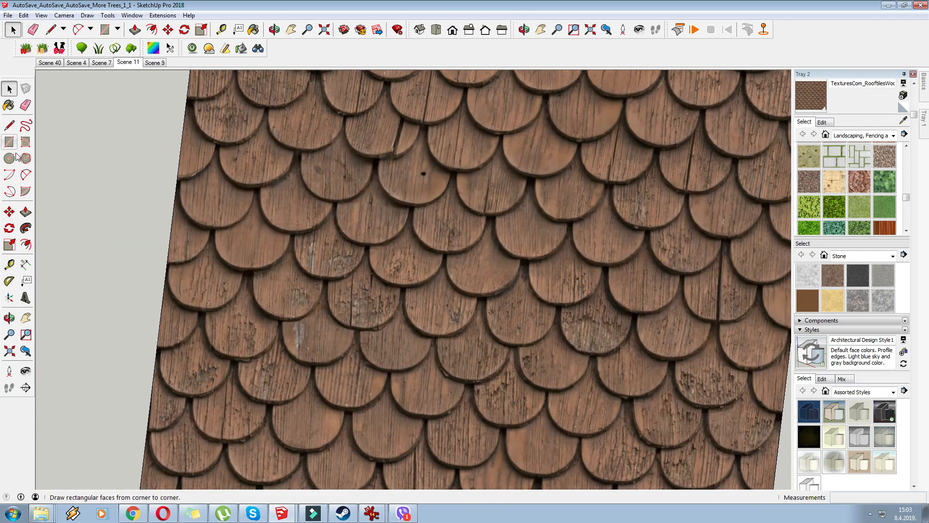
click(25, 175)
scroll(409, 170, up, 3)
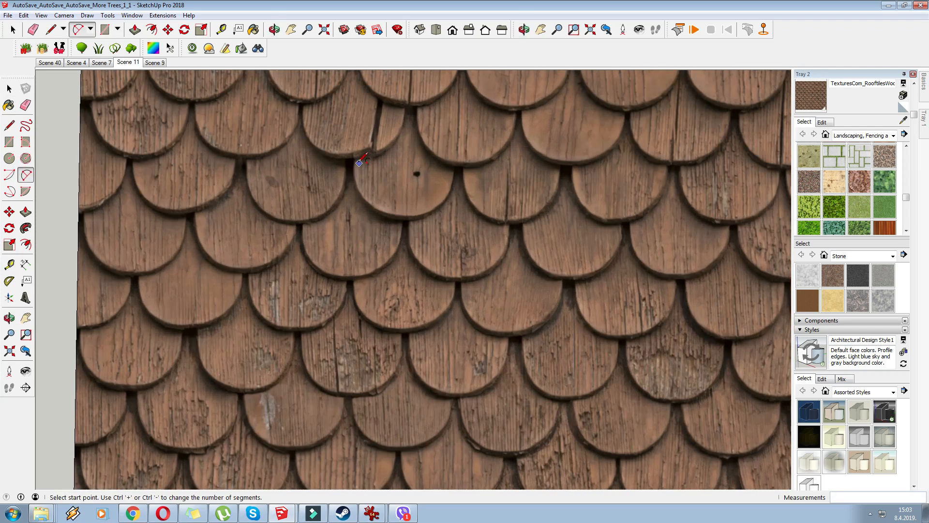
click(354, 159)
click(454, 164)
click(420, 220)
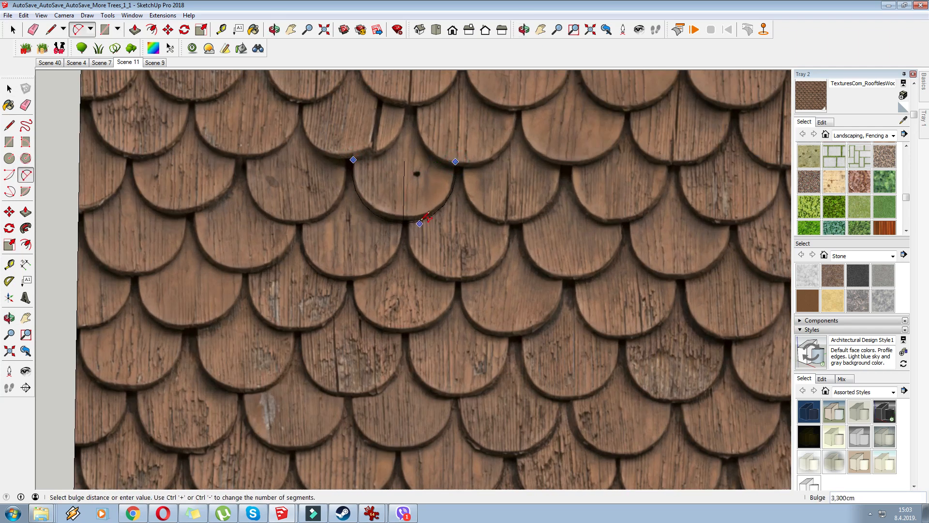
click(9, 125)
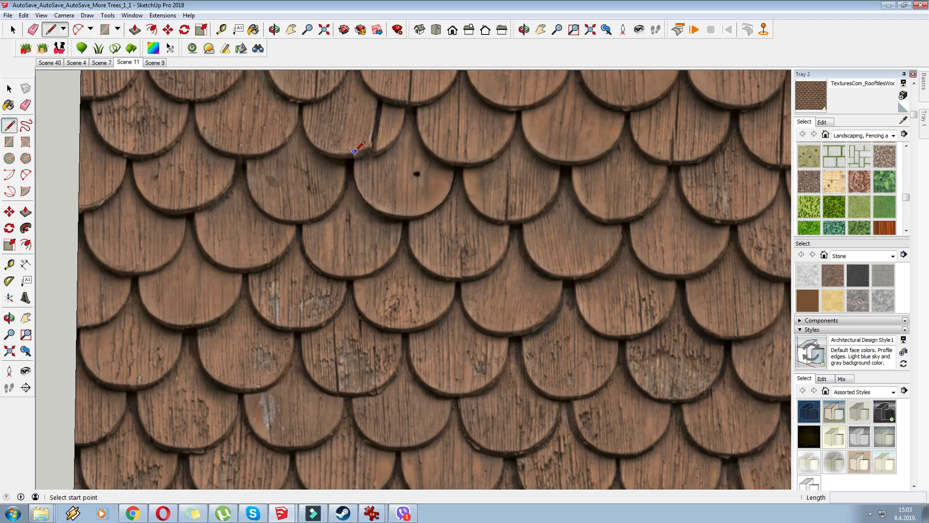
click(355, 157)
- Copy the half-round tile face onto the neighbouring tiles on both sides, about 6 cm apart
right_click(399, 174)
click(168, 29)
key(ctrl)
click(455, 161)
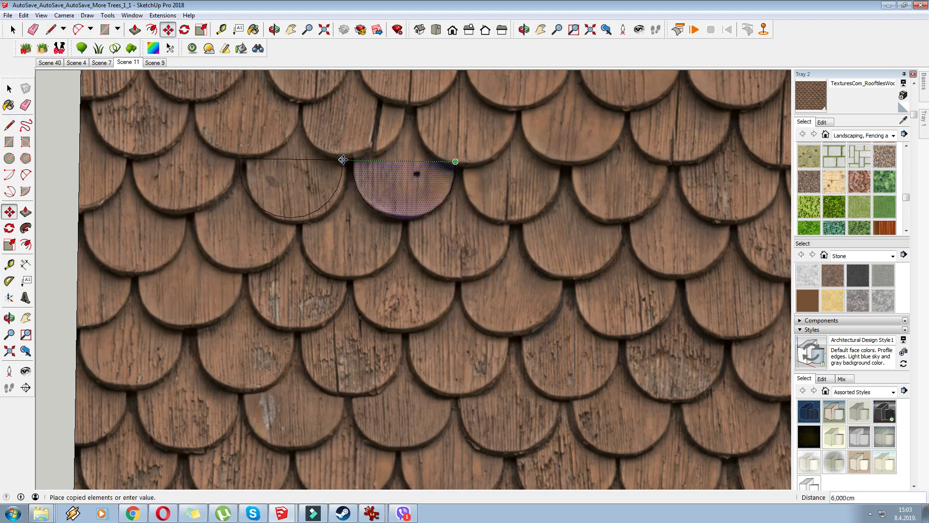
click(346, 160)
click(244, 158)
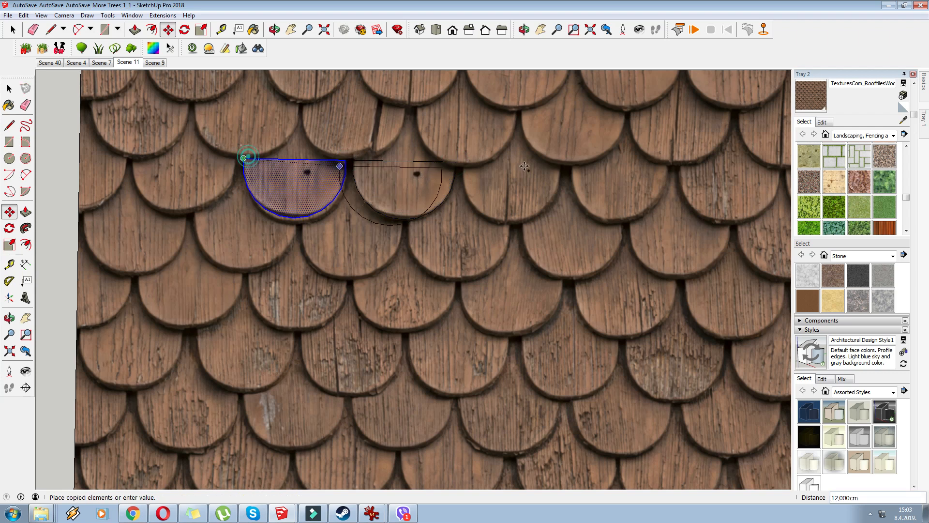
click(461, 163)
- Repaint the copied tile faces with the roof tile material, select all three tile faces and make them a group
key(b)
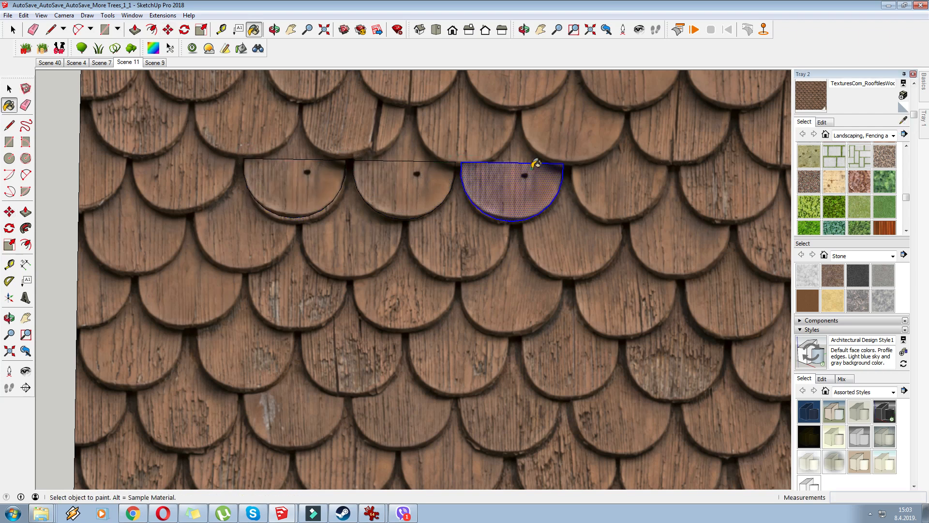
click(322, 175)
click(13, 29)
shift+click(446, 185)
right_click(314, 176)
click(359, 262)
- Copy the three-tile group off the roof tile sample into the empty space beside the building
middle_drag(358, 242, 160, 208)
scroll(542, 220, down, 6)
scroll(220, 186, up, 2)
click(168, 31)
scroll(515, 175, down, 3)
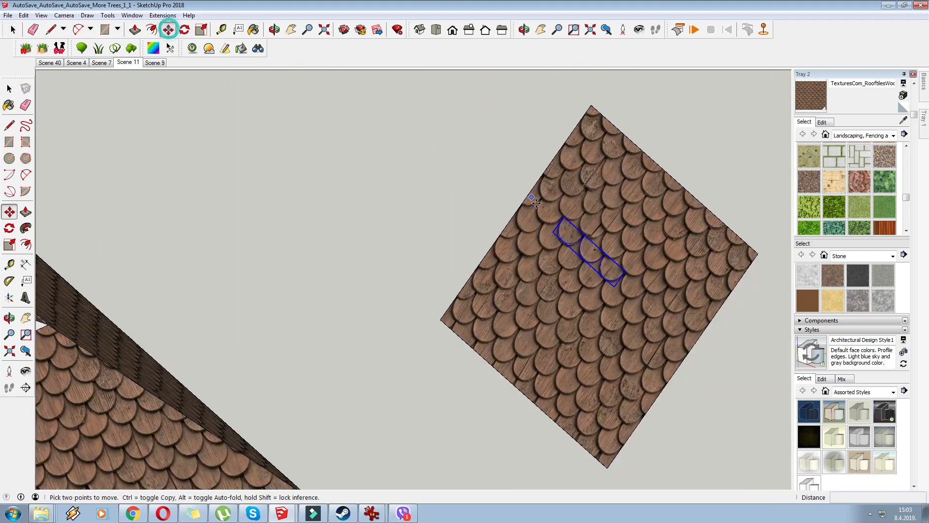
click(555, 222)
key(ctrl)
scroll(555, 222, down, 5)
shift+middle_drag(547, 327, 550, 228)
click(487, 286)
- Explode the copied tile group, regroup its three tile faces, and rotate the group parallel to the side eave
scroll(512, 290, up, 3)
scroll(508, 298, up, 2)
right_click(499, 306)
click(530, 150)
scroll(501, 305, up, 2)
right_click(500, 307)
click(526, 172)
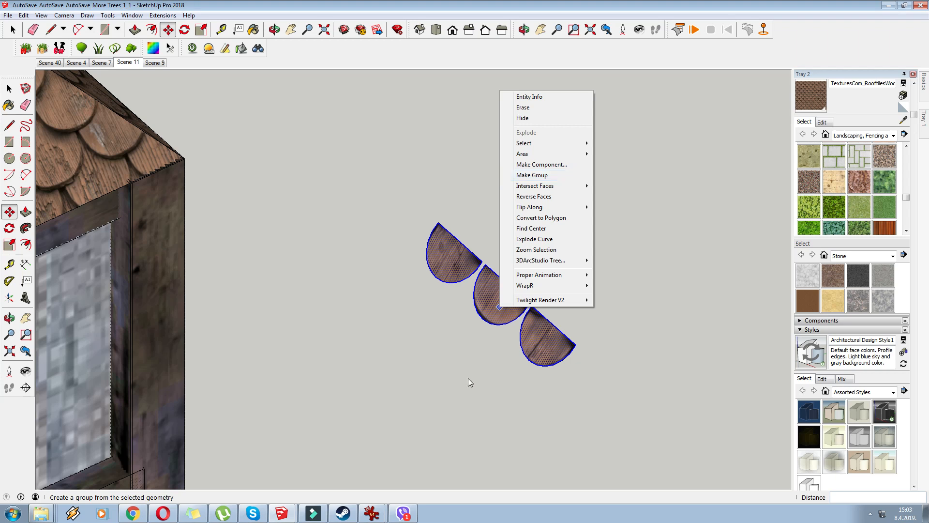
click(549, 336)
click(587, 237)
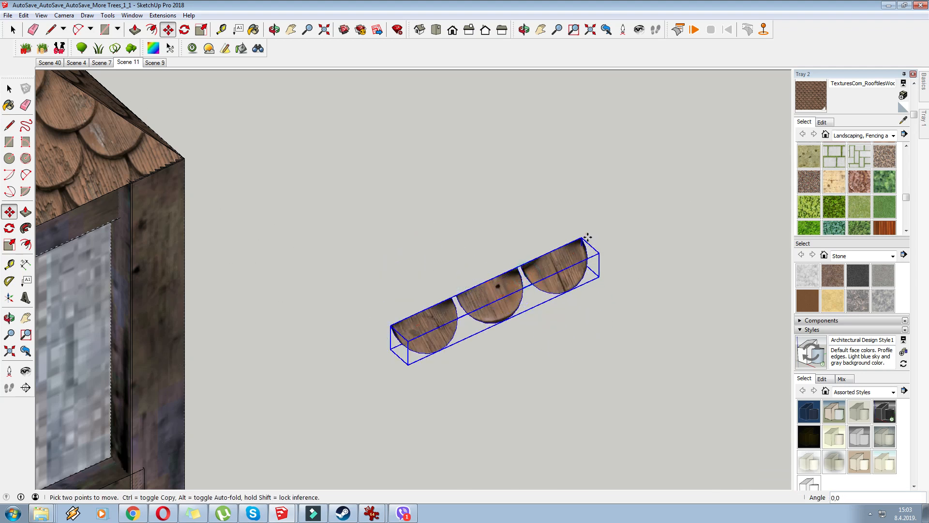
- Copy the three-tile group onto the far corner of the side eave and delete the leftover group beside the building
scroll(624, 255, down, 3)
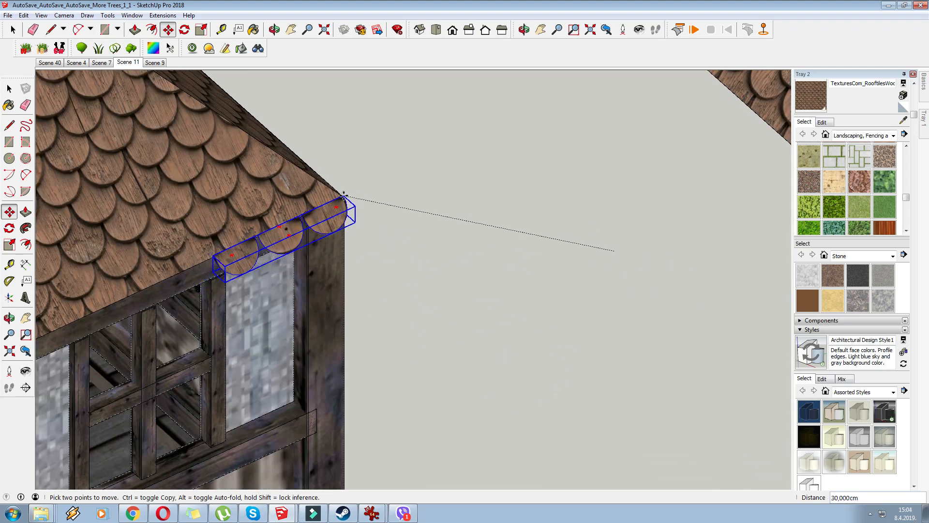
key(Escape)
click(450, 240)
key(ctrl)
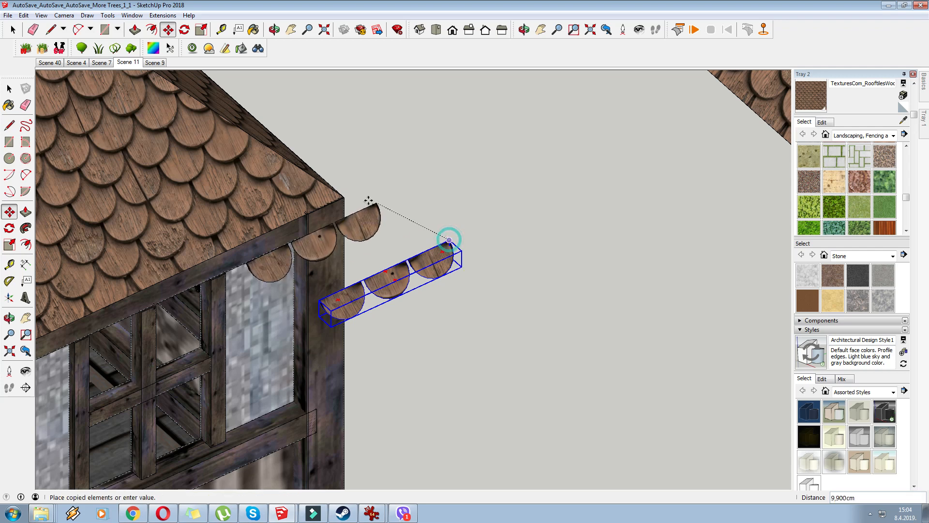
click(344, 197)
click(383, 278)
scroll(471, 258, down, 6)
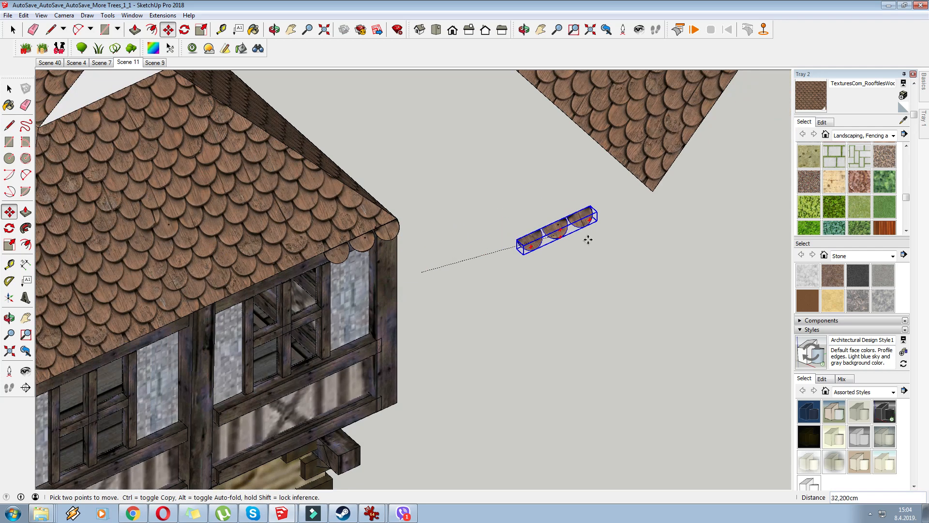
key(Delete)
- Copy the three-tile group repeatedly along the side eave, starting from the far corner
middle_drag(400, 294, 310, 262)
scroll(452, 272, up, 3)
right_click(453, 273)
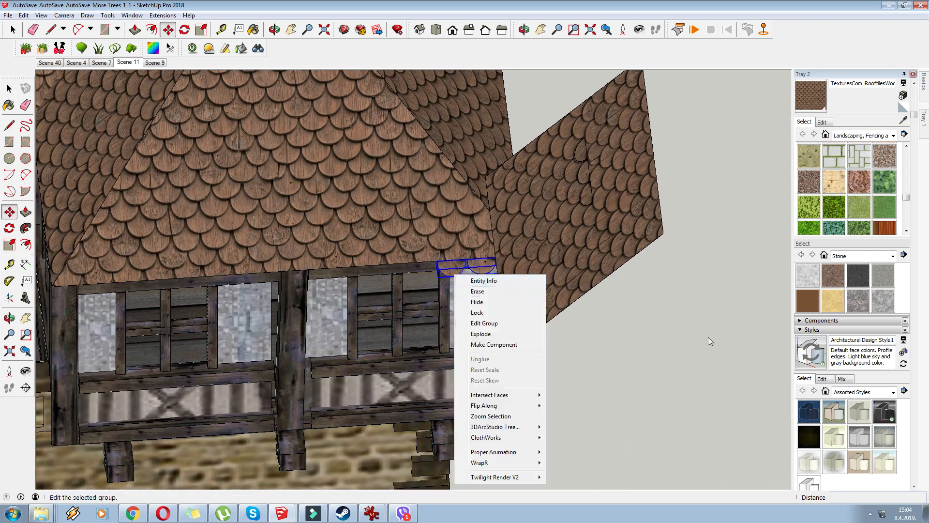
click(717, 334)
key(ctrl)
click(612, 346)
click(697, 329)
key(ctrl)
click(590, 339)
click(714, 334)
key(ctrl)
click(615, 340)
- Move a three-tile group to the near corner of the side eave and fill the remaining gap with further copies
click(127, 283)
click(53, 286)
scroll(65, 284, up, 3)
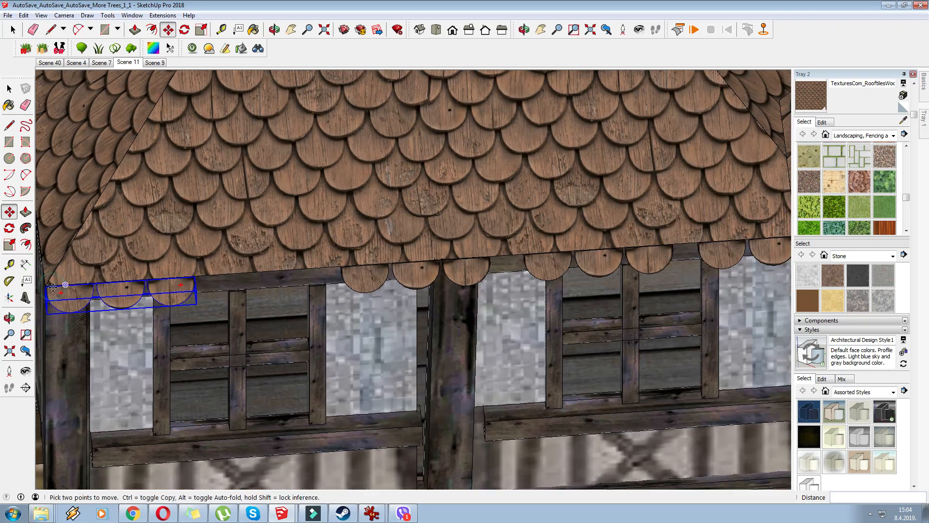
click(45, 287)
key(ctrl)
scroll(261, 280, down, 3)
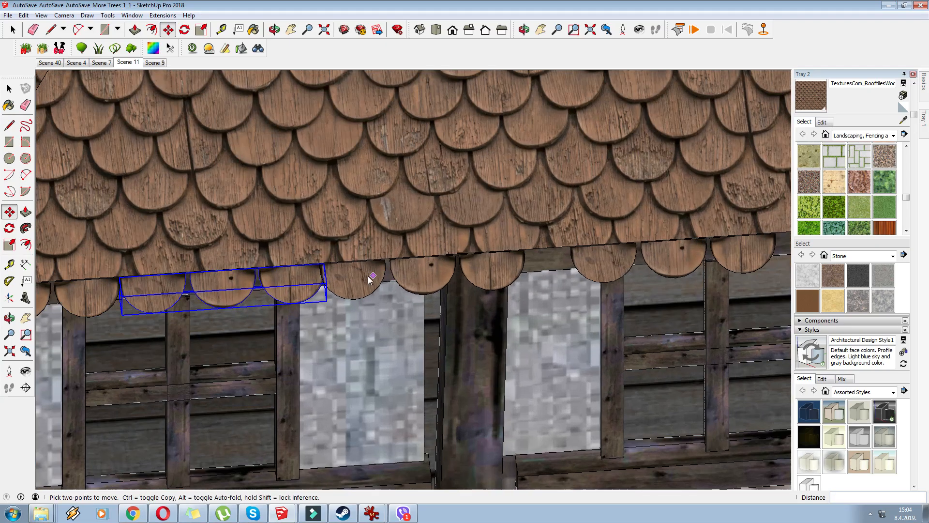
click(537, 271)
- Place a copy of the three-tile group on the short eave next to the front dormer
middle_drag(537, 271, 629, 240)
scroll(629, 240, down, 6)
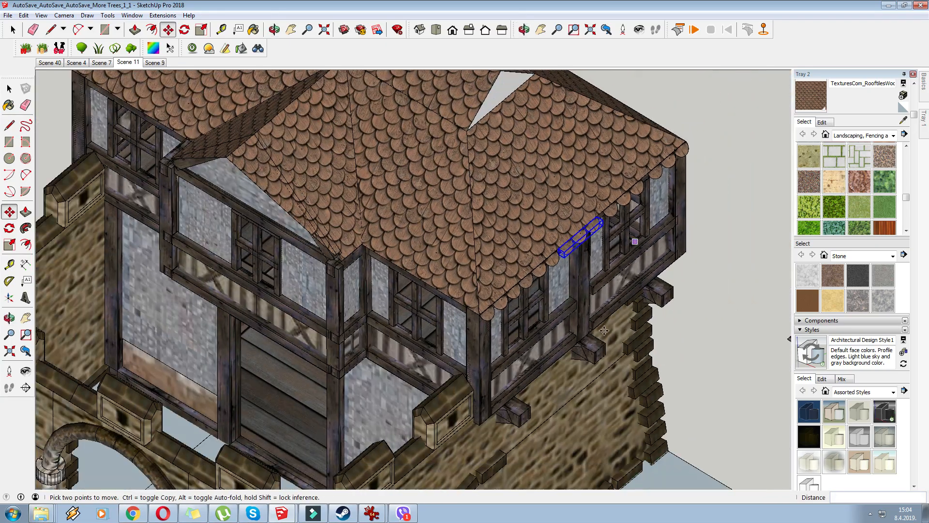
scroll(153, 159, up, 3)
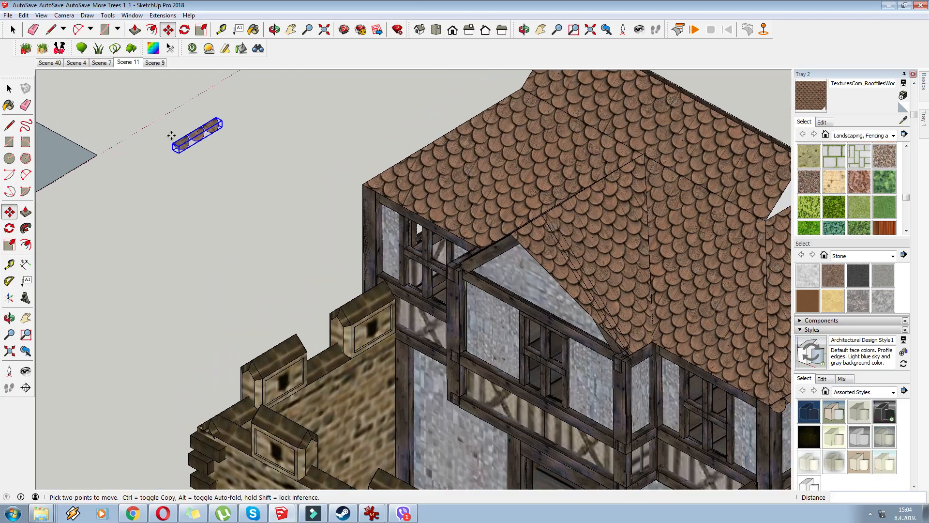
scroll(639, 358, up, 4)
scroll(460, 308, down, 3)
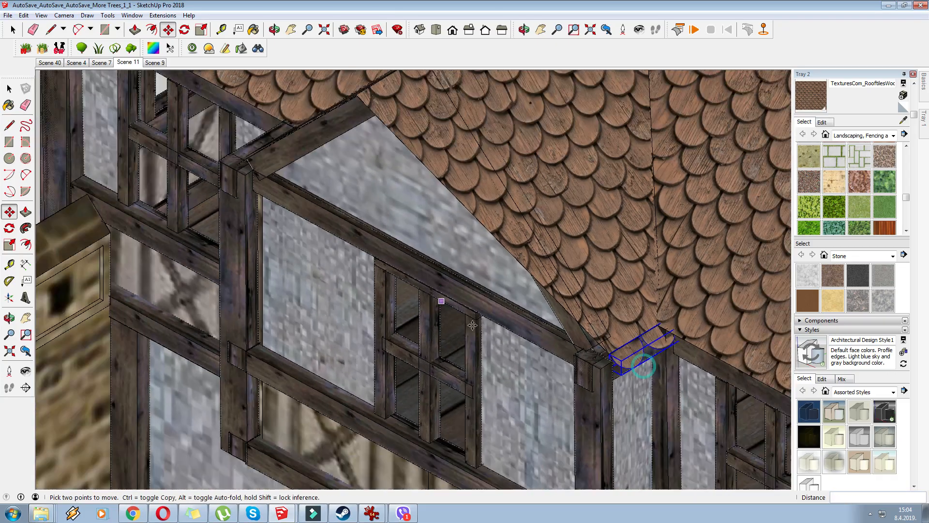
scroll(534, 327, up, 3)
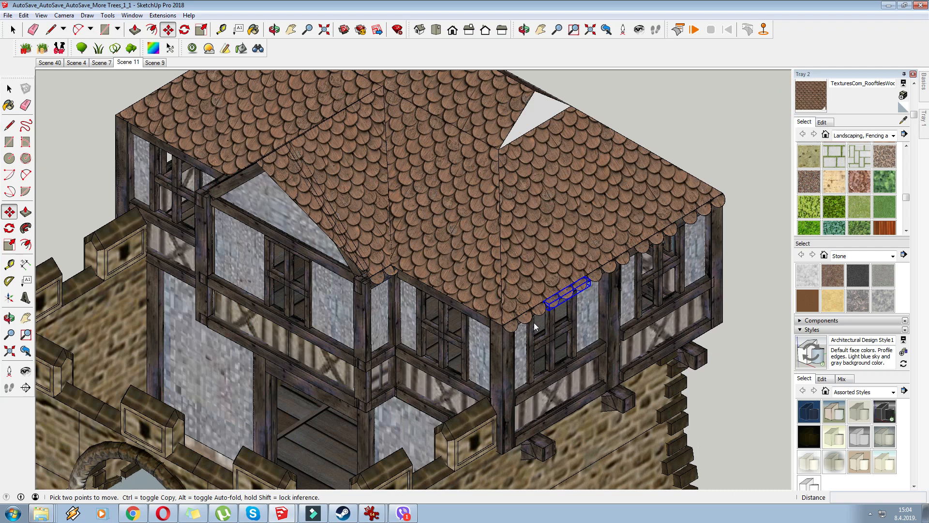
- Select all tile groups along the side eave and make them one group
key(space)
scroll(305, 203, down, 3)
scroll(484, 242, up, 2)
drag(716, 342, 402, 175)
right_click(602, 237)
click(644, 329)
scroll(585, 288, down, 3)
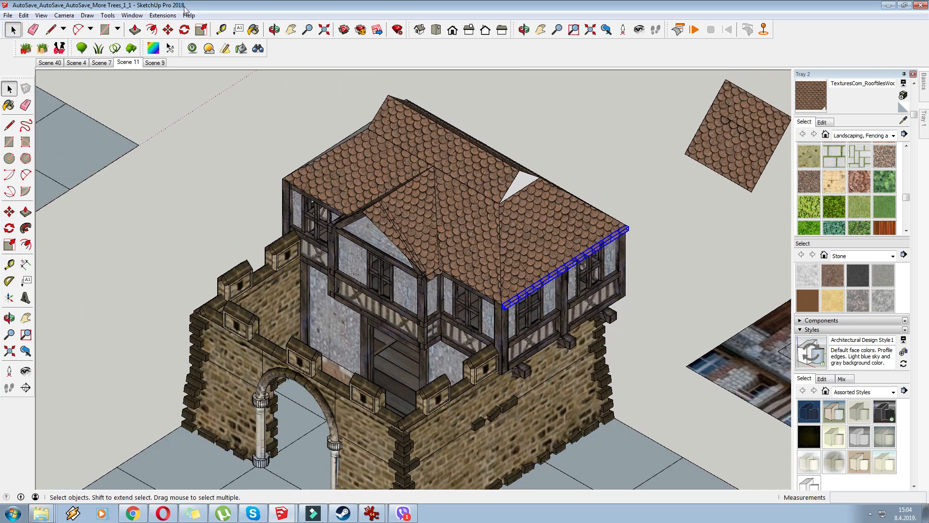
- Copy the side eave's tile strip over to the dormer front and rotate it parallel to the front eave
click(167, 30)
click(527, 290)
scroll(217, 244, up, 3)
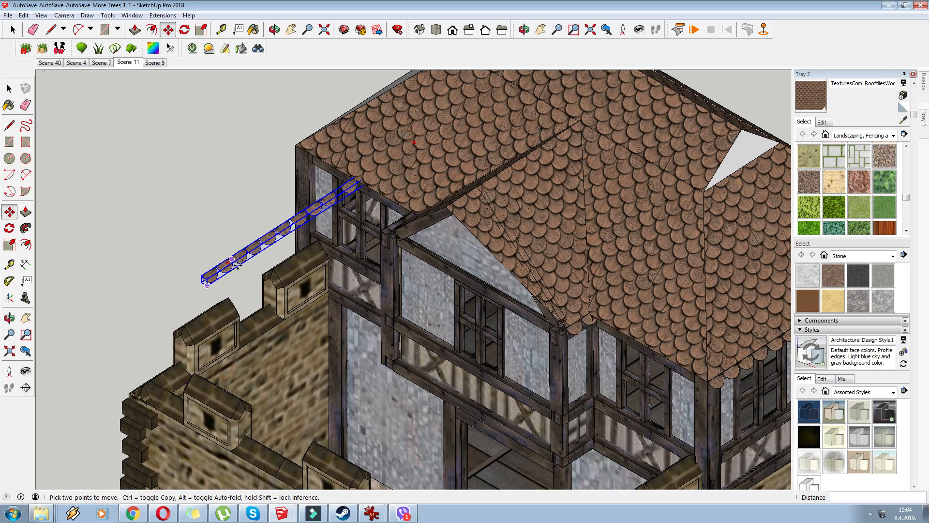
click(229, 260)
click(230, 211)
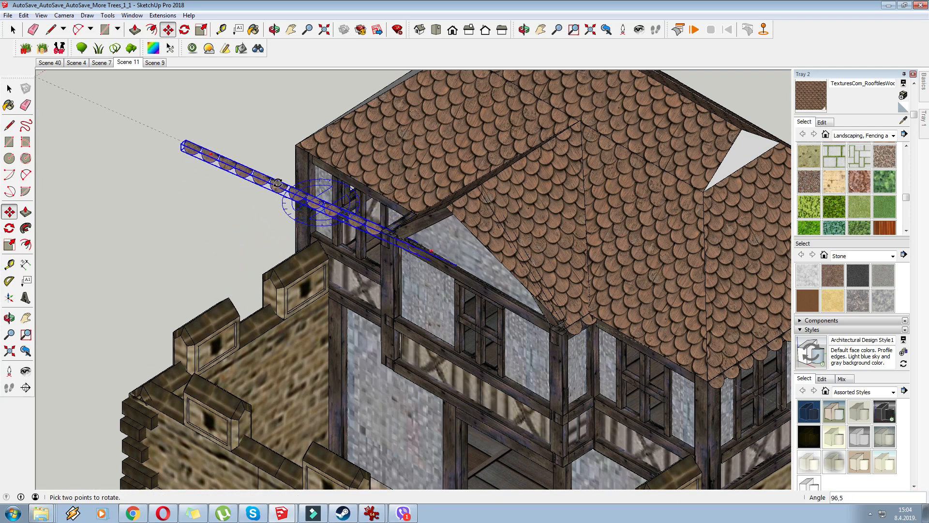
click(287, 182)
- Copy a tile strip onto the short front eaves on both sides of the dormer, aligned parallel to the front
click(200, 131)
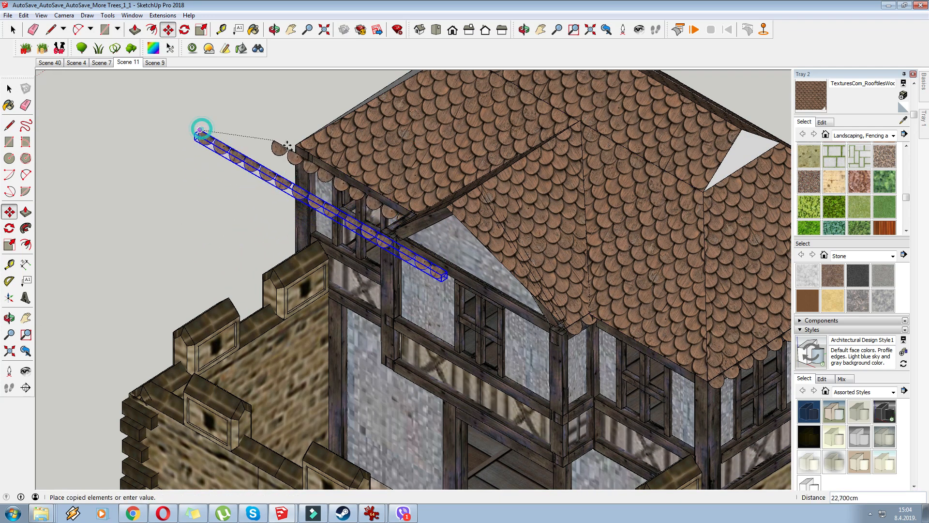
click(291, 149)
scroll(307, 203, down, 3)
click(320, 182)
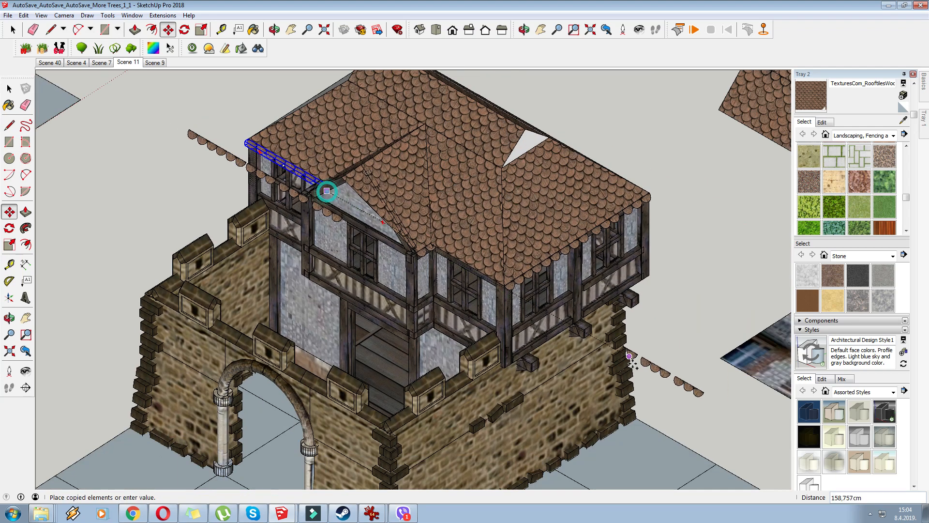
scroll(705, 400, up, 3)
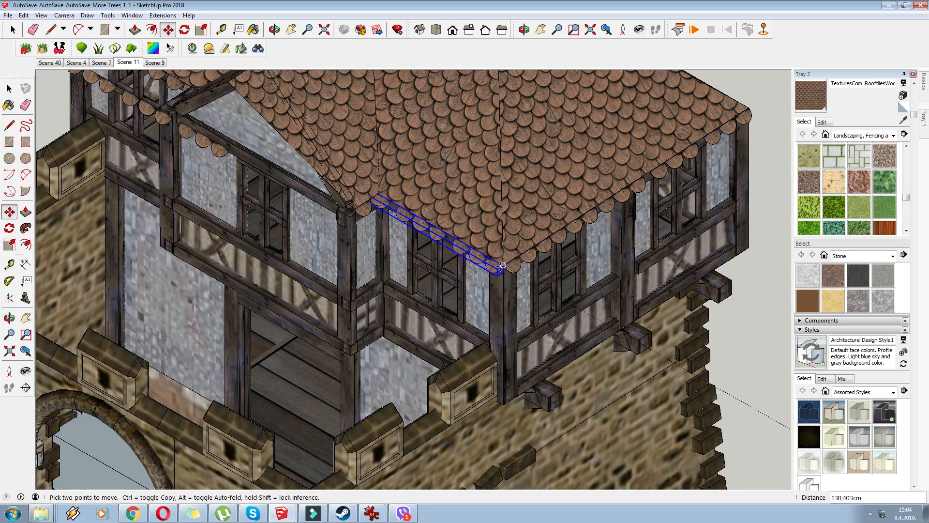
click(518, 276)
- Rotate the remaining tile strip perpendicular to the front and place it along the building's far side eave
scroll(519, 277, down, 2)
click(240, 162)
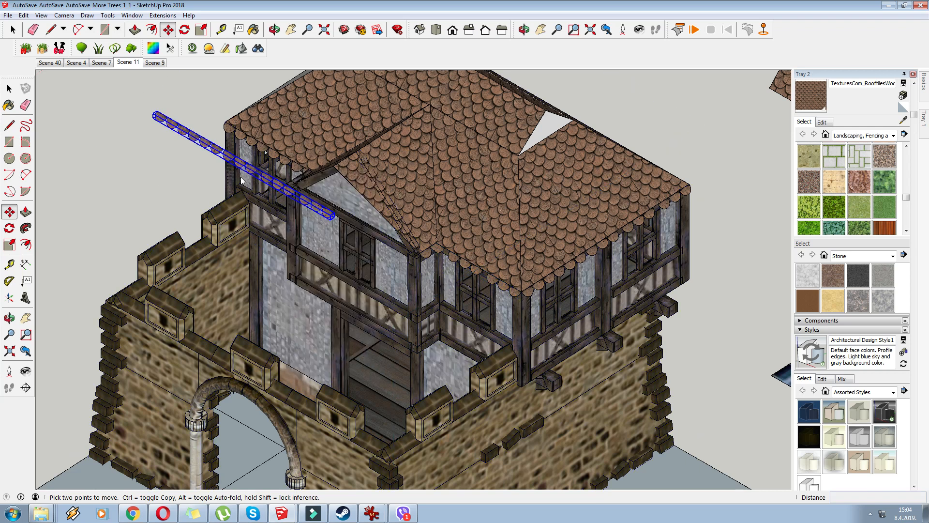
click(122, 134)
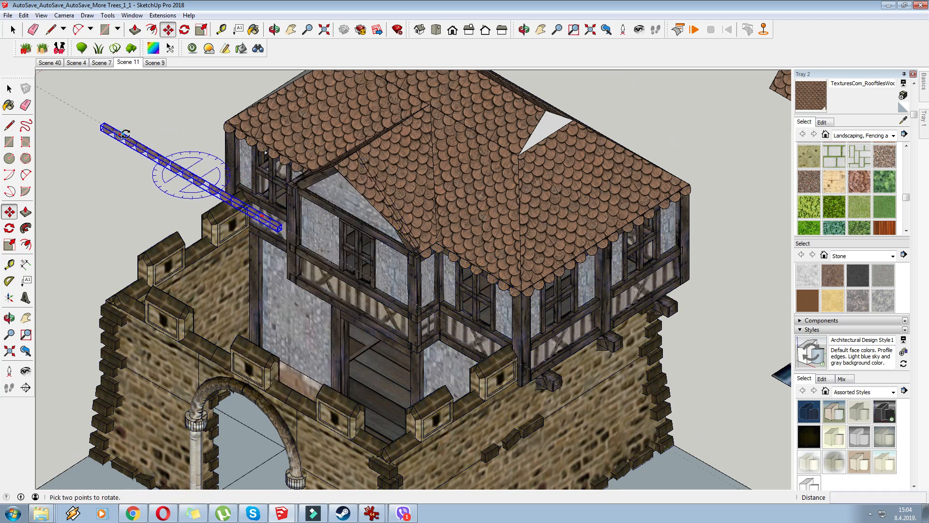
click(218, 156)
middle_drag(210, 280, 288, 339)
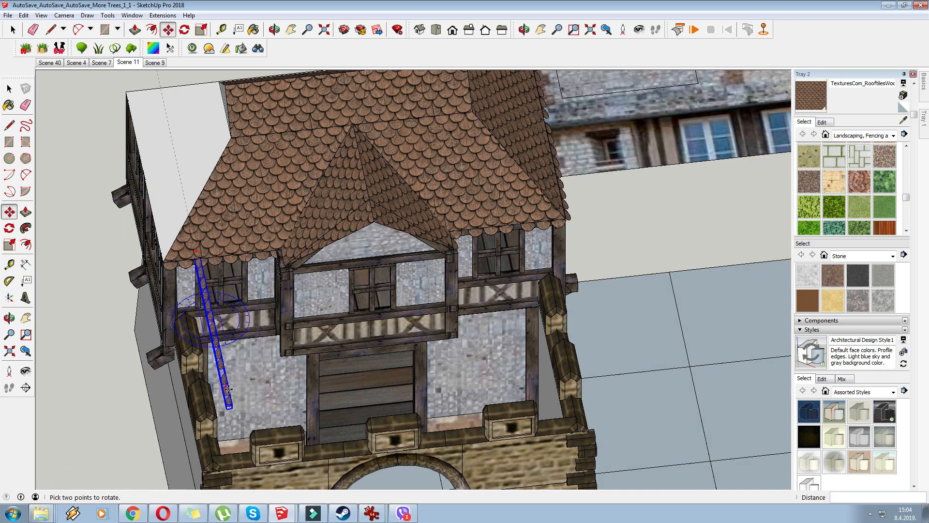
click(232, 401)
scroll(142, 268, up, 2)
click(178, 271)
middle_drag(436, 291, 206, 147)
scroll(168, 239, down, 3)
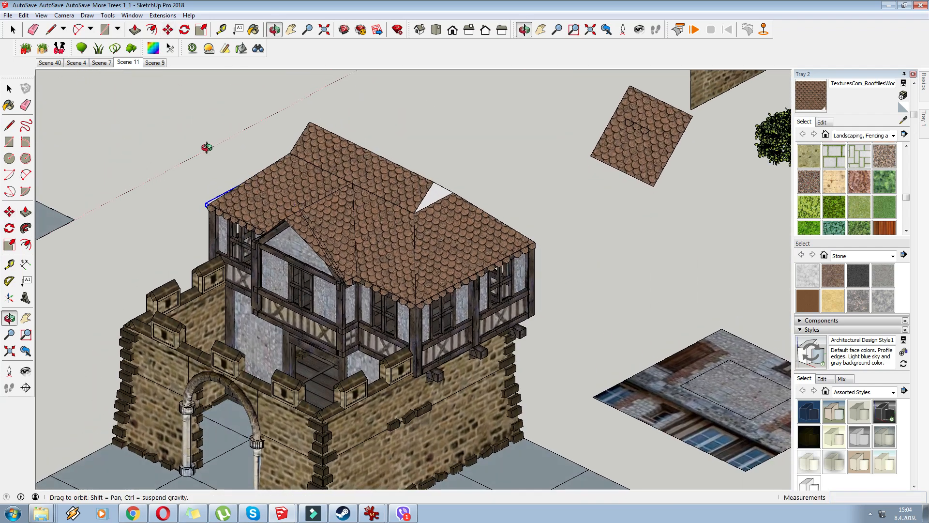
- Select the roof together with its eave tile strips and make them one group
scroll(425, 163, down, 2)
key(space)
drag(224, 100, 543, 287)
right_click(448, 252)
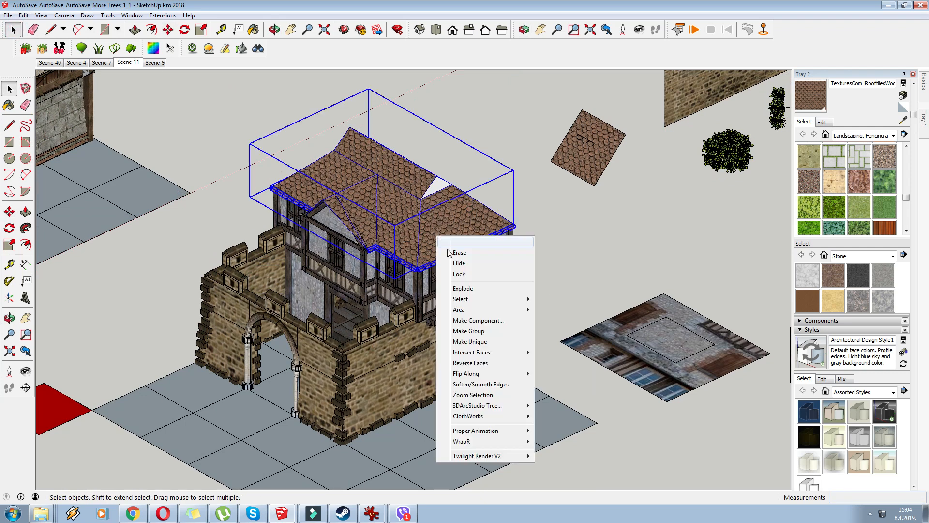
click(467, 330)
middle_drag(463, 324, 556, 243)
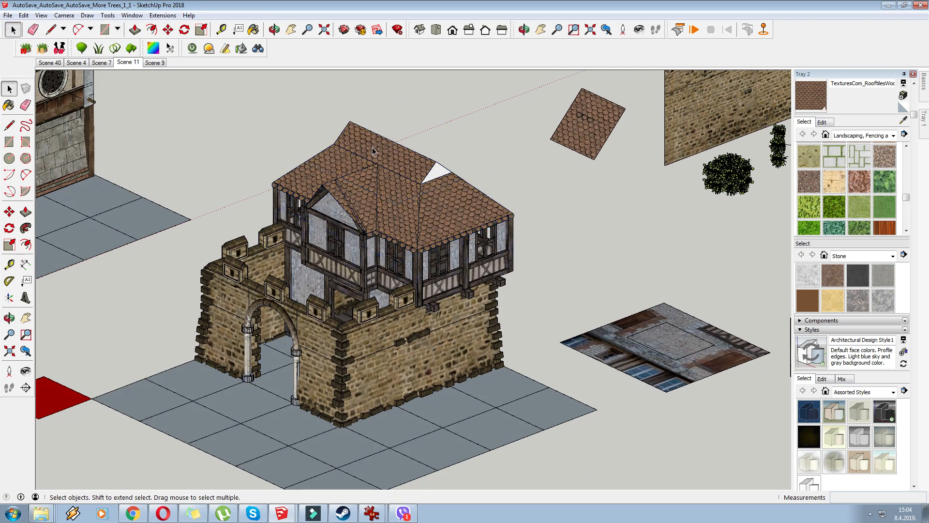
- Sample the roof tile material from the spare tiled panel beside the building
scroll(373, 151, up, 5)
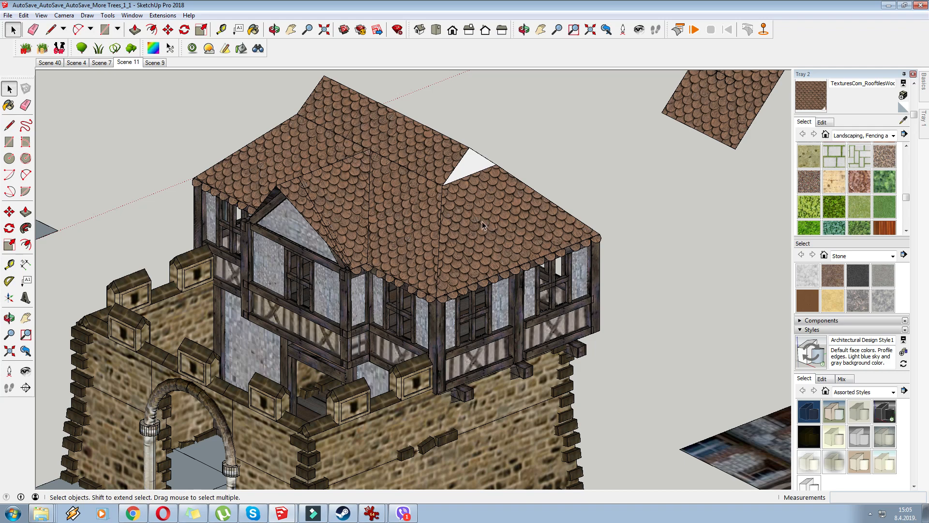
scroll(482, 224, up, 5)
scroll(437, 214, down, 10)
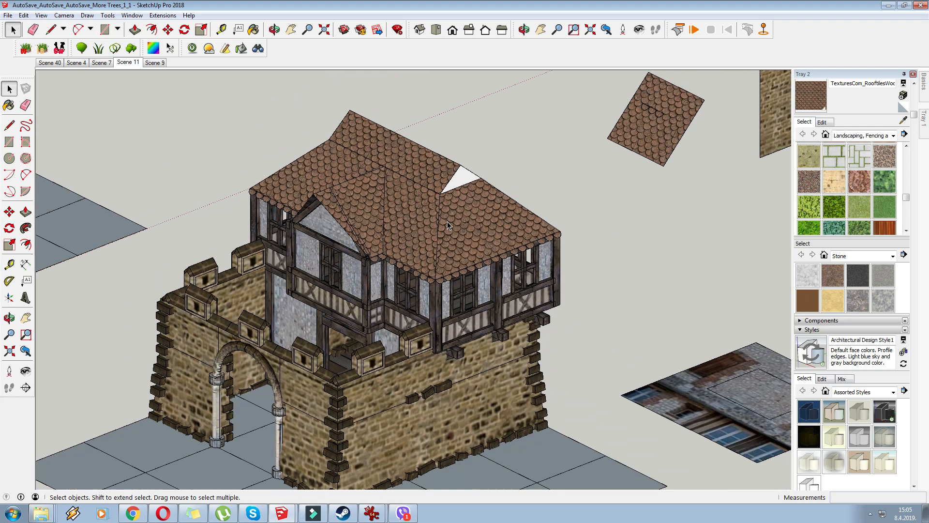
middle_drag(431, 224, 431, 233)
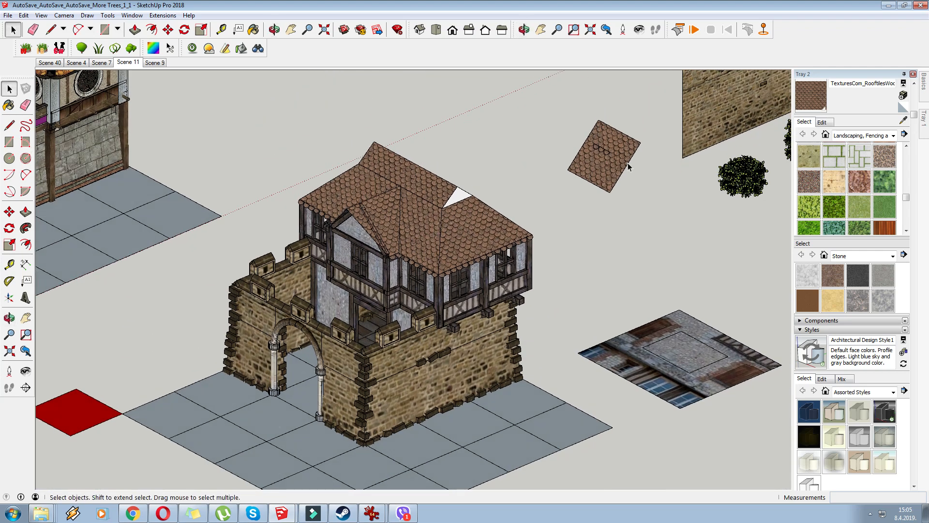
click(903, 120)
click(607, 158)
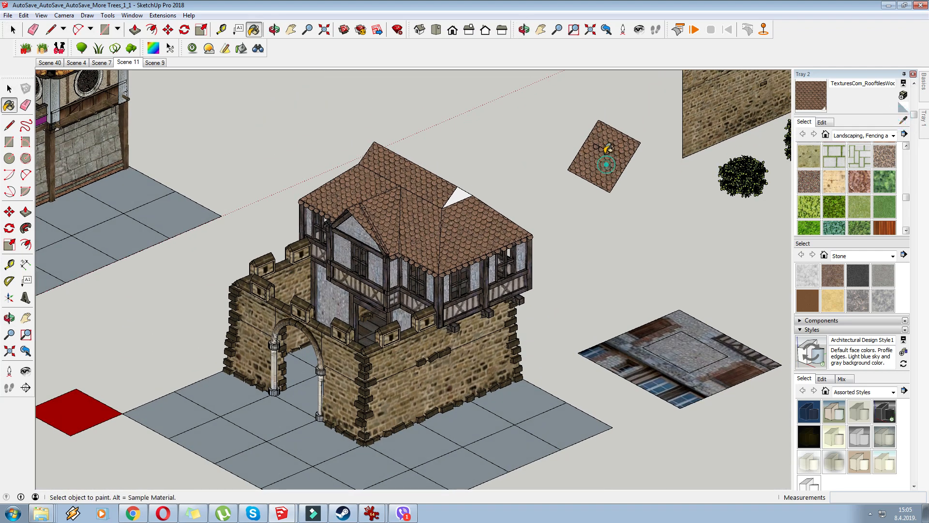
- Draw a rectangle about 27.6 × 24.3 cm on the gatehouse's ground slab and paint it with the sampled roof tile material
scroll(458, 189, up, 2)
scroll(350, 104, down, 3)
click(9, 141)
scroll(486, 322, up, 6)
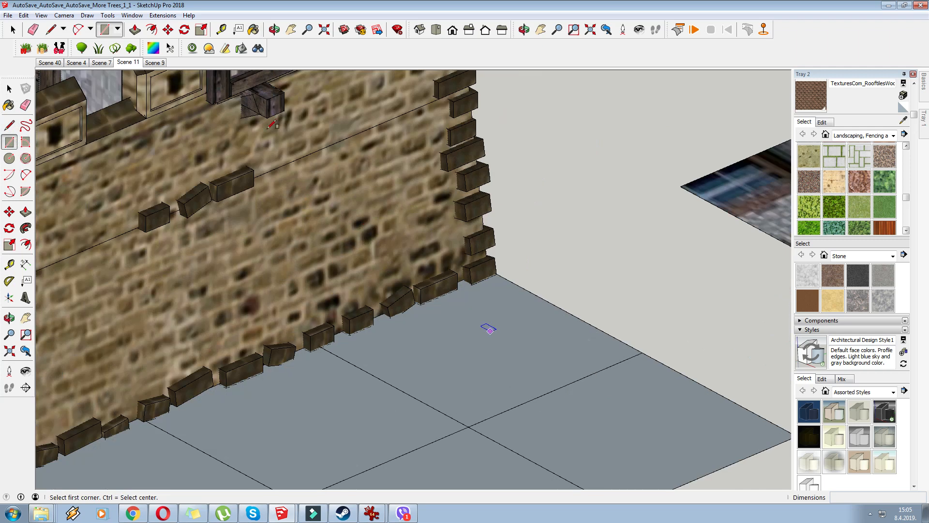
click(474, 268)
click(455, 346)
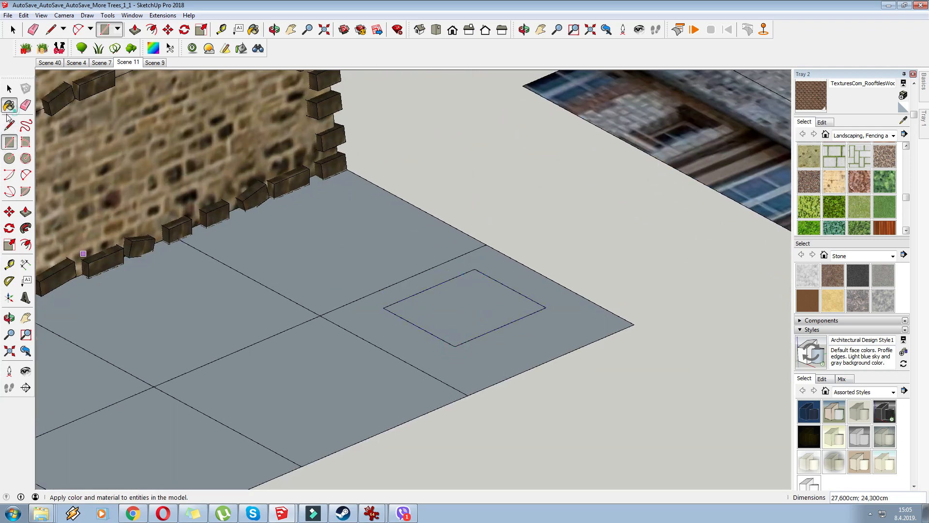
click(9, 106)
click(481, 305)
scroll(474, 305, up, 3)
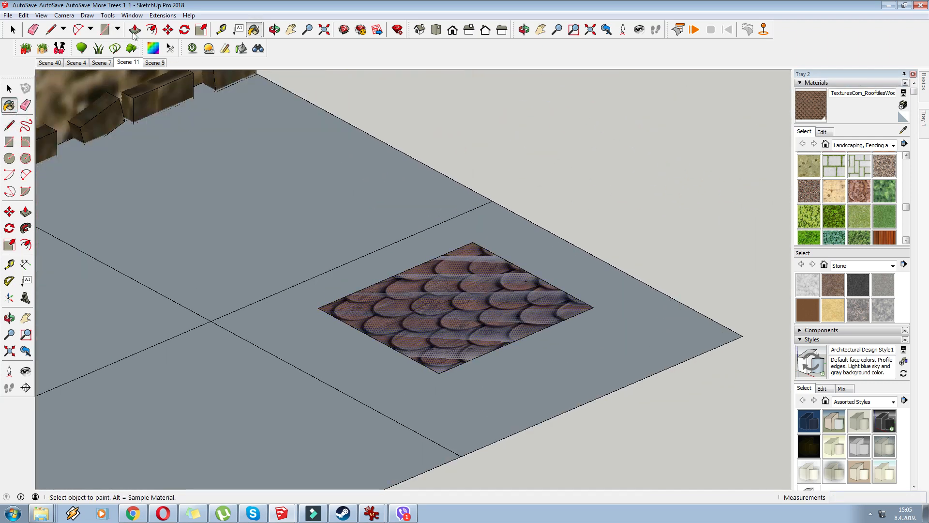
- Push/Pull the tiled rectangle up about 11.3 cm into a block
click(135, 30)
drag(498, 342, 502, 249)
middle_drag(501, 248, 496, 233)
scroll(492, 193, up, 3)
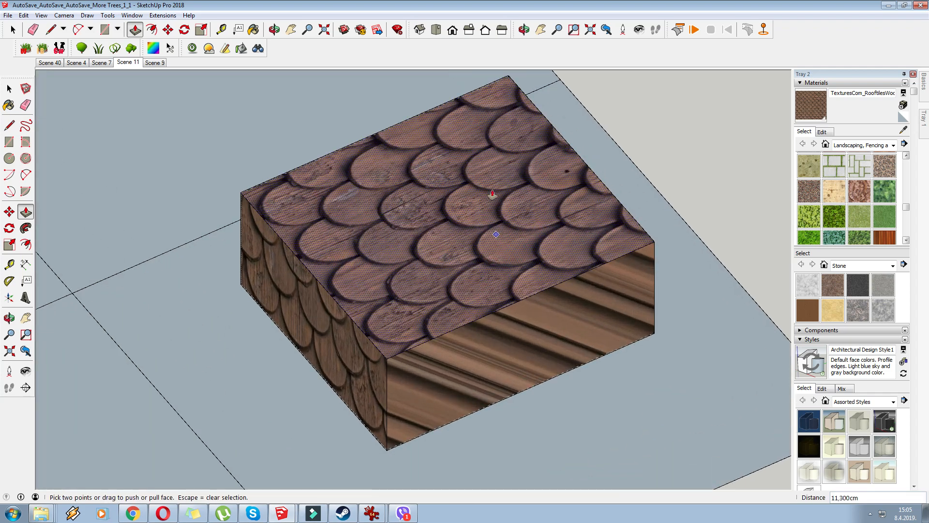
middle_drag(493, 194, 312, 242)
scroll(312, 242, up, 2)
- Enlarge the roof tile texture on the block's upper face by repositioning its texture pins
click(9, 141)
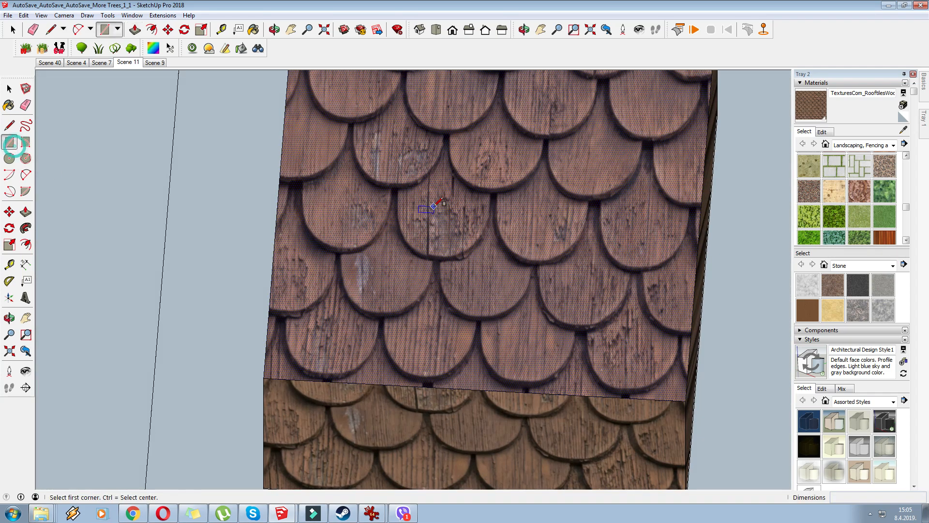
scroll(468, 184, down, 2)
right_click(468, 184)
click(543, 313)
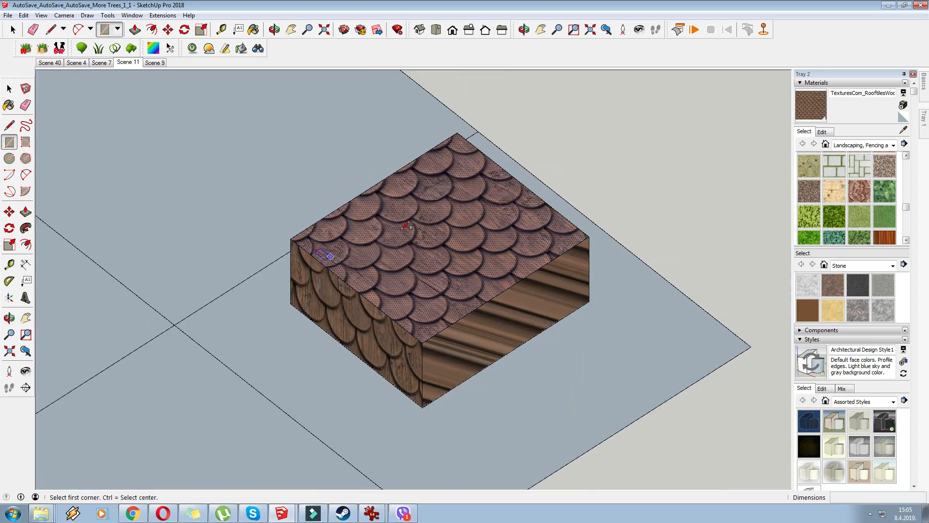
right_click(403, 223)
mouse_move(450, 350)
click(515, 351)
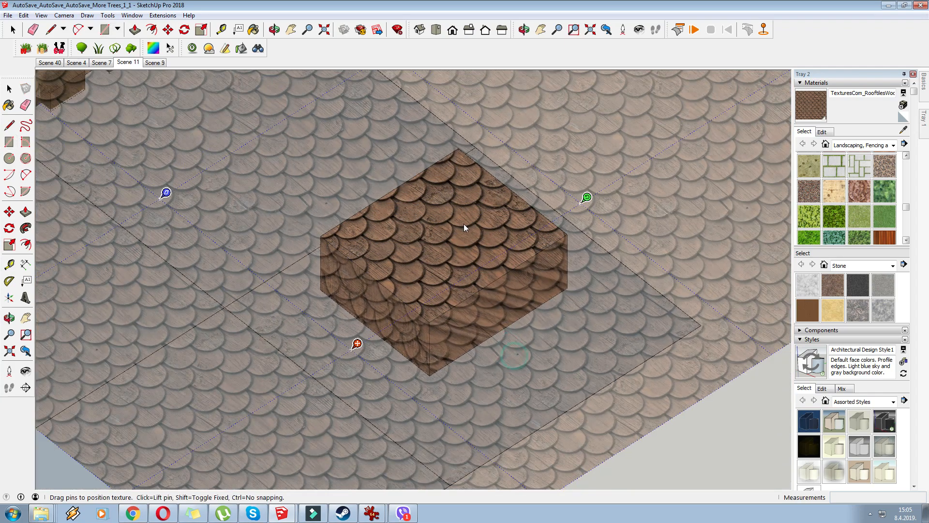
scroll(394, 248, down, 3)
drag(513, 212, 618, 145)
scroll(408, 200, up, 4)
right_click(407, 199)
click(425, 207)
- Draw a rectangle about 5.1 × 3.8 cm inside one shingle on the block's upper face and check its entity info
key(r)
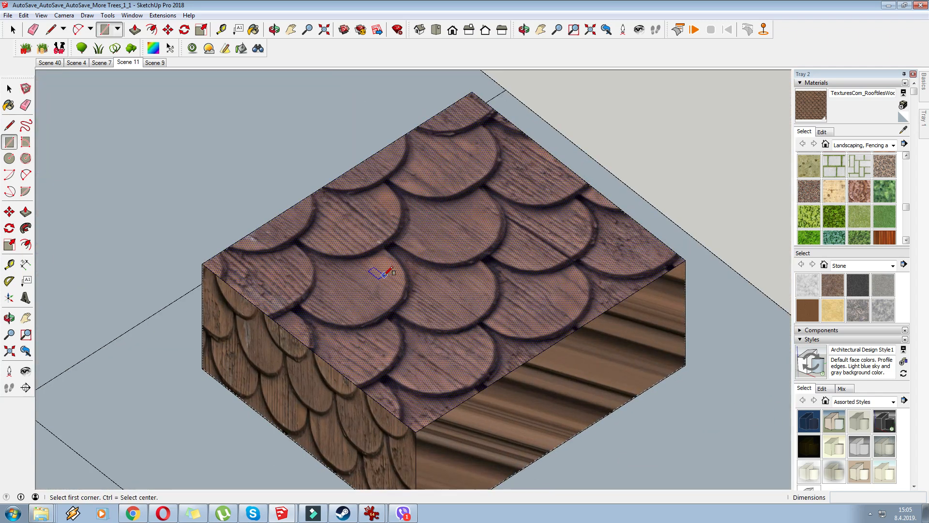
scroll(515, 251, up, 2)
click(485, 235)
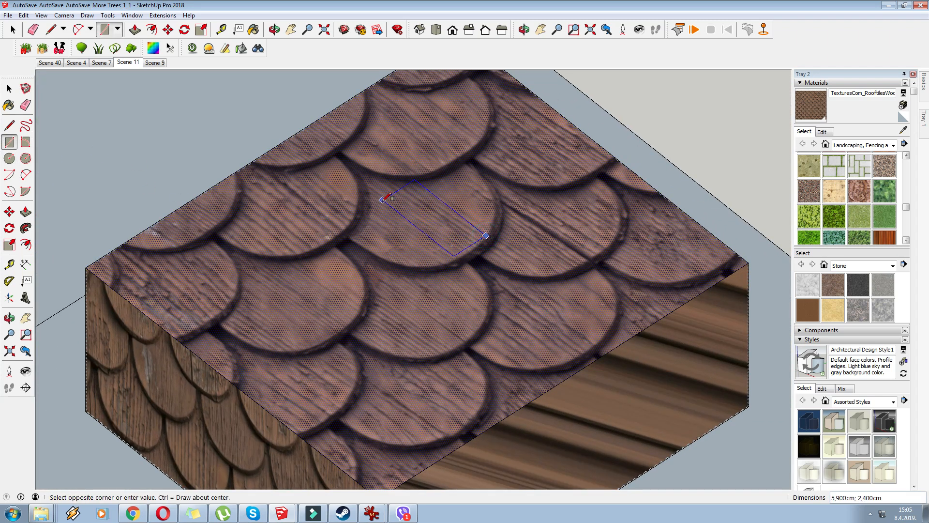
click(373, 219)
right_click(398, 209)
click(417, 215)
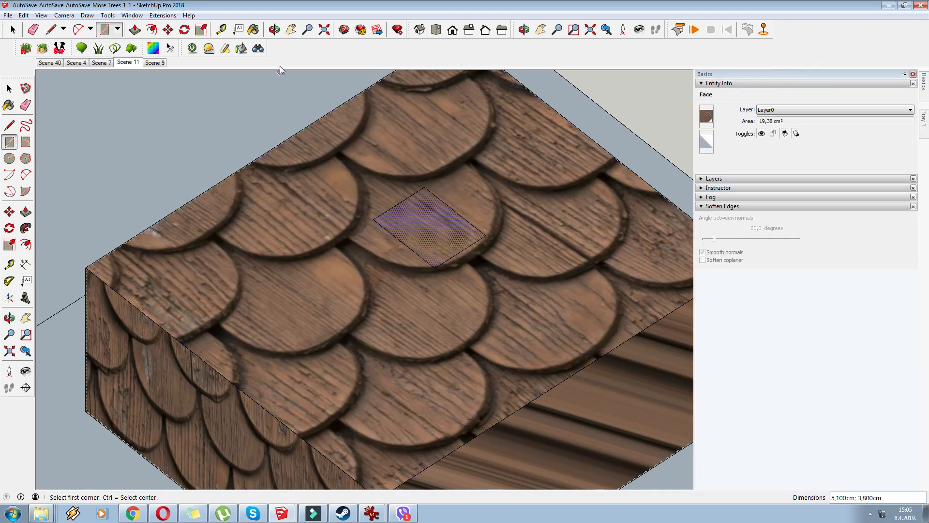
- Offset the small rectangle's outline inward by about 0.33 cm to form a narrow frame
click(135, 30)
click(137, 30)
click(29, 245)
scroll(447, 253, up, 4)
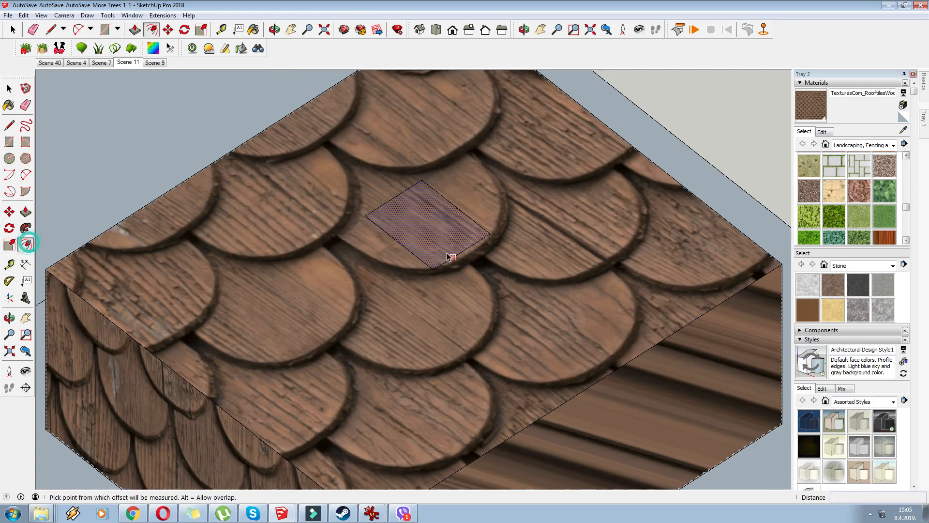
click(442, 264)
click(437, 260)
scroll(846, 189, down, 3)
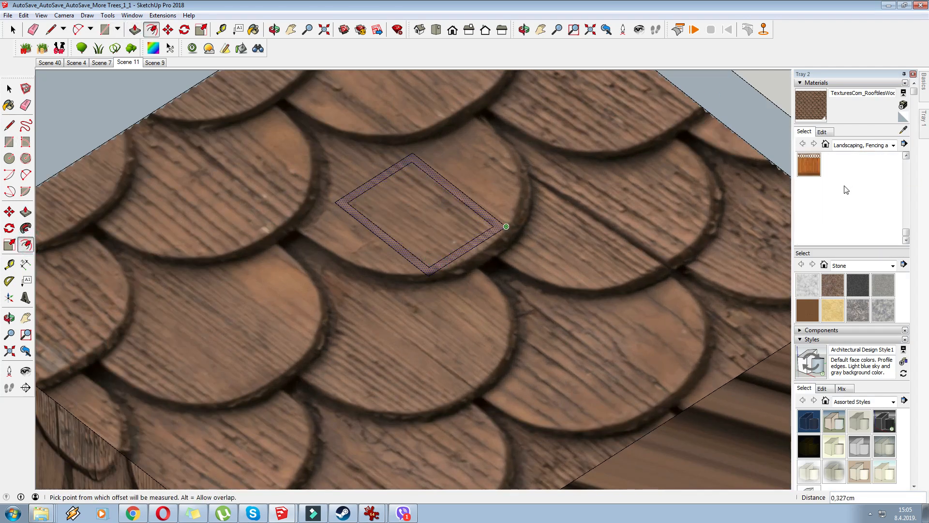
- Paint the narrow frame around the small rectangle with Granite Dark Gray
click(859, 284)
scroll(504, 221, up, 2)
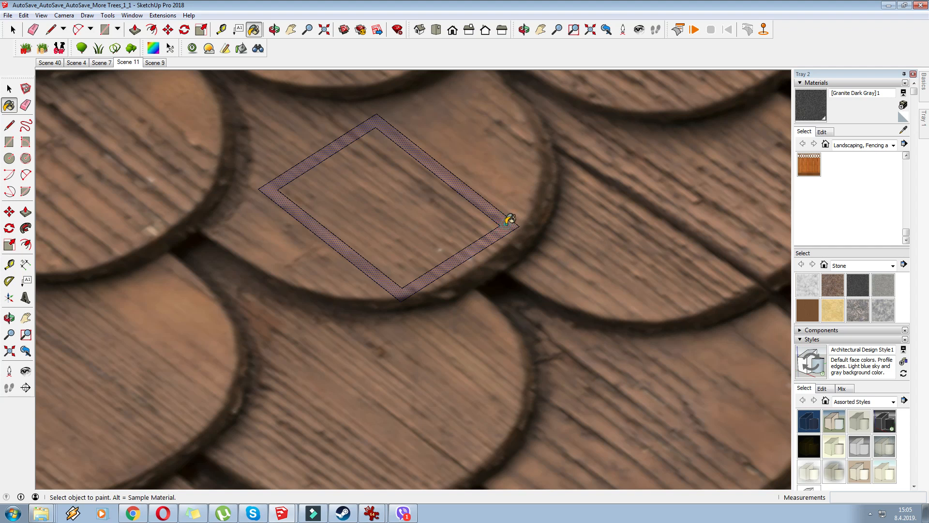
click(506, 223)
right_click(507, 224)
click(547, 368)
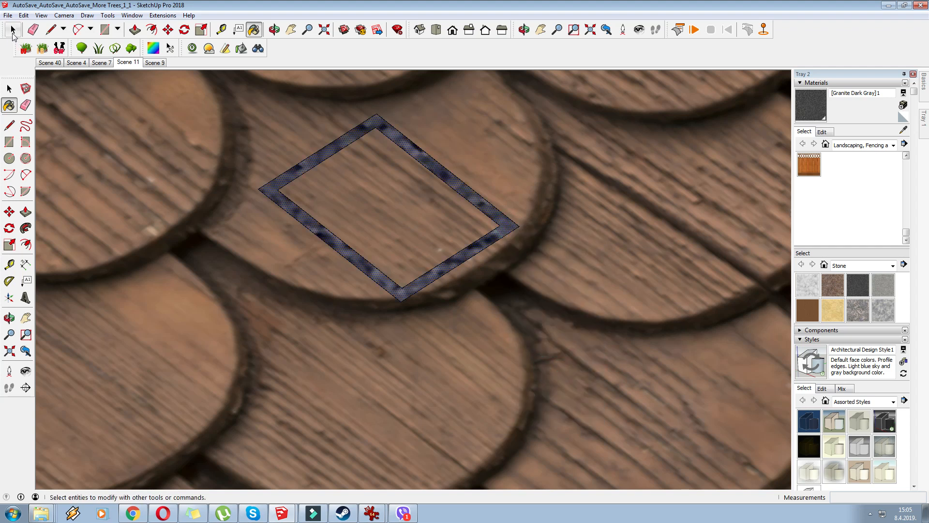
- Combine the textures of the frame and the inner rectangle into one face, erasing the interior edges
click(13, 31)
right_click(397, 184)
click(458, 327)
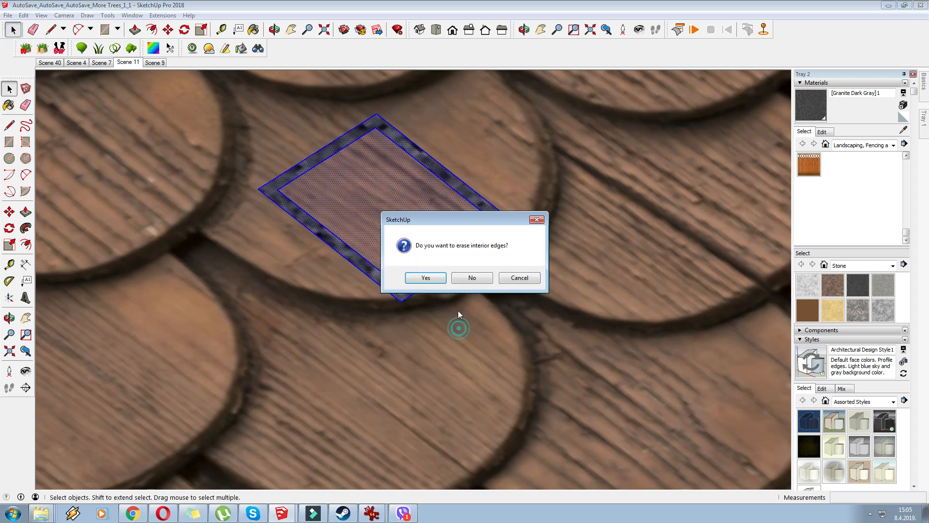
click(426, 278)
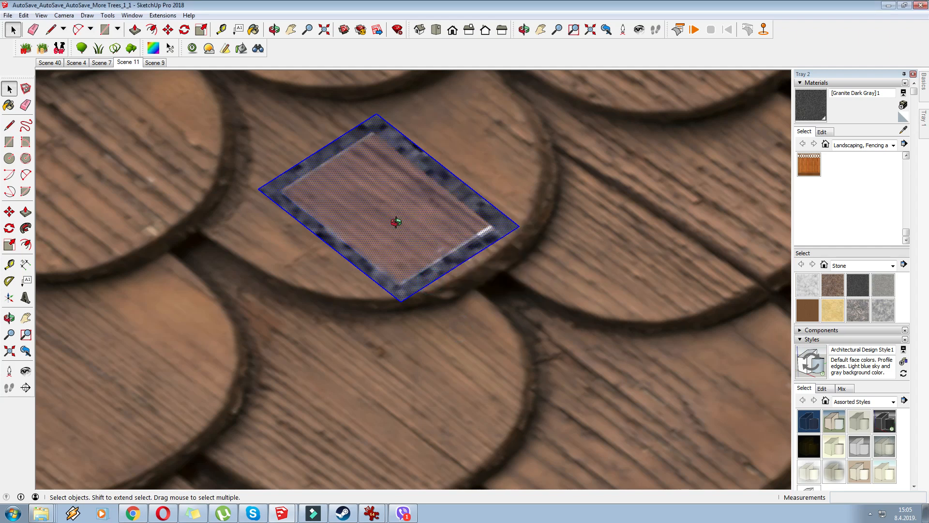
scroll(436, 232, down, 5)
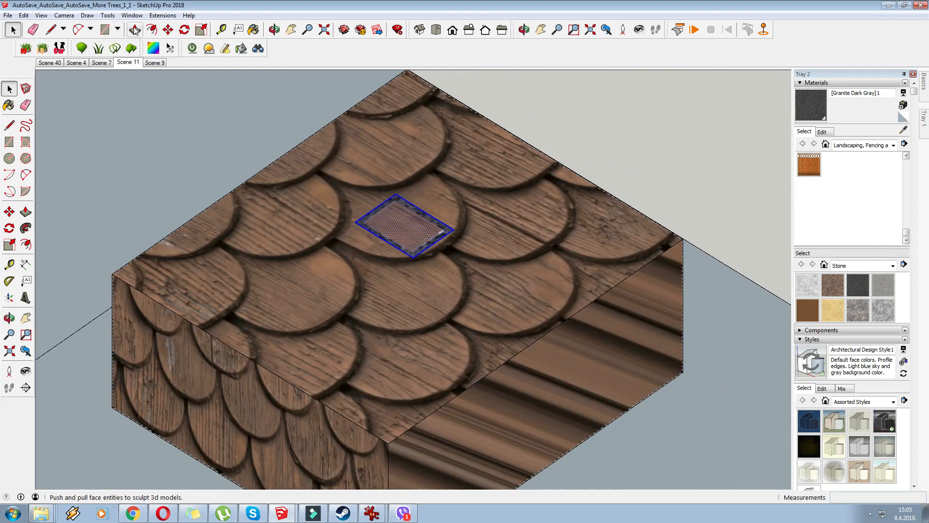
- Push/Pull the combined-texture rectangle up into a small box, then lower its upper face by about 0.4 cm
click(135, 32)
scroll(361, 227, up, 2)
click(406, 234)
click(421, 177)
scroll(489, 179, up, 3)
click(398, 176)
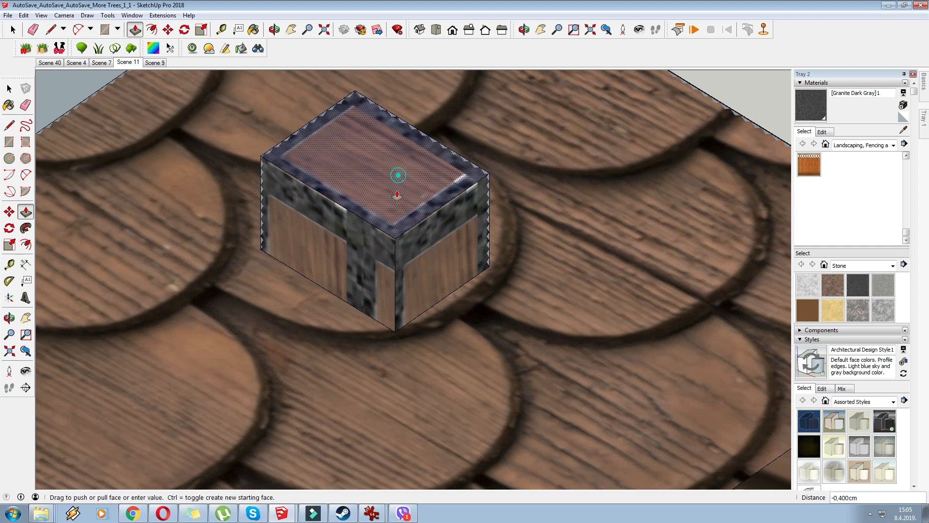
click(397, 195)
- Draw an arc across the small box's end face, from one lower corner to the other
click(25, 174)
click(490, 266)
click(395, 331)
click(434, 249)
- Try to cut away the part of the box outside the arc with Push/Pull, and undo it
key(p)
drag(415, 245, 250, 149)
key(ctrl+z)
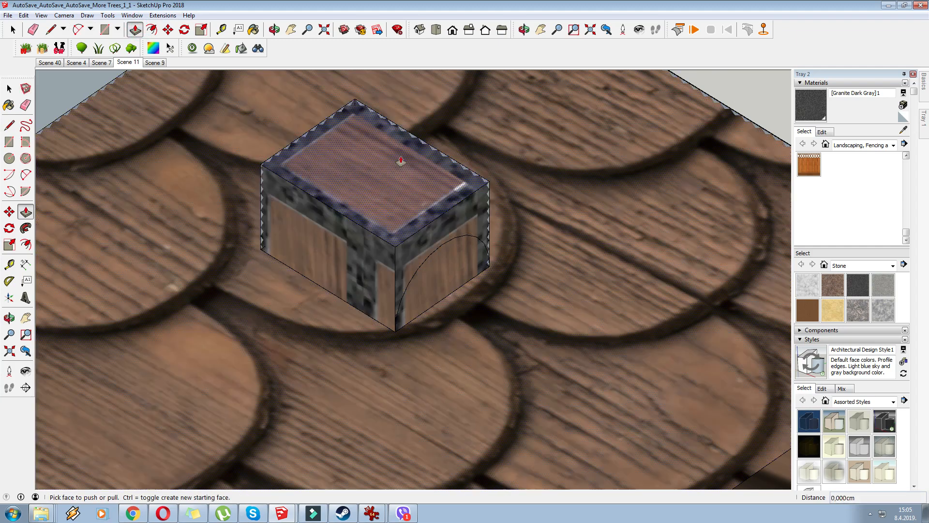
- Sample the combined texture from the box's upper face and cut away everything outside the arc, leaving a half-round piece
right_click(380, 154)
click(426, 284)
click(540, 301)
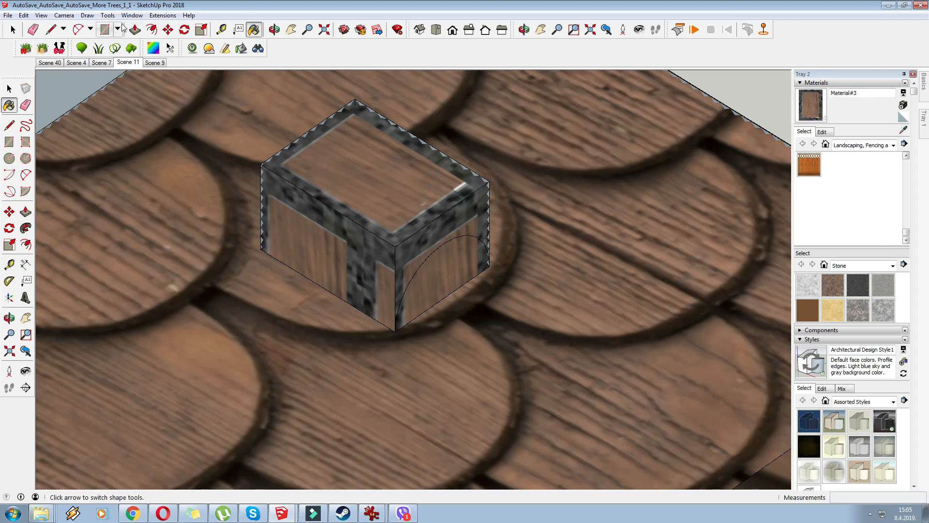
double_click(472, 217)
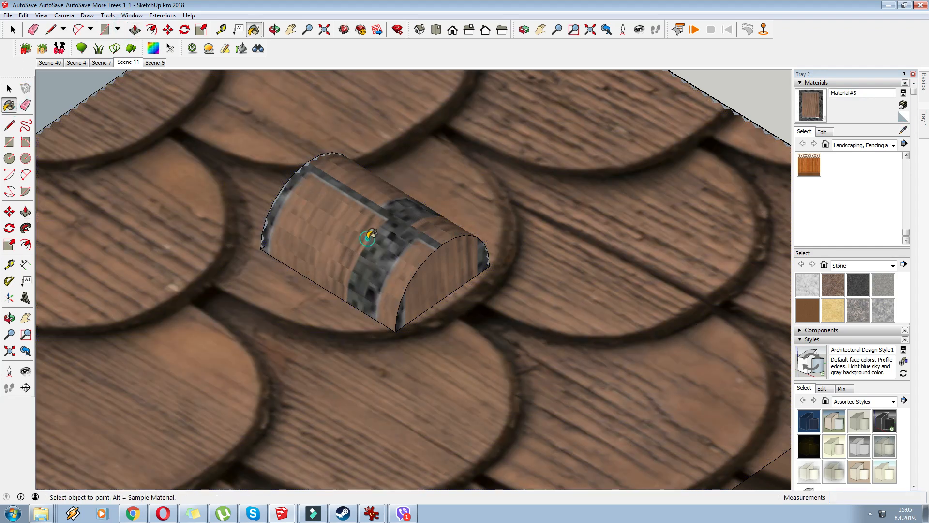
- Repaint the half-round piece's curved surface with the combined texture and reverse its faces so the framed pattern wraps over it
click(367, 239)
middle_drag(367, 239, 279, 240)
right_click(412, 197)
click(446, 304)
click(404, 202)
right_click(394, 191)
click(431, 288)
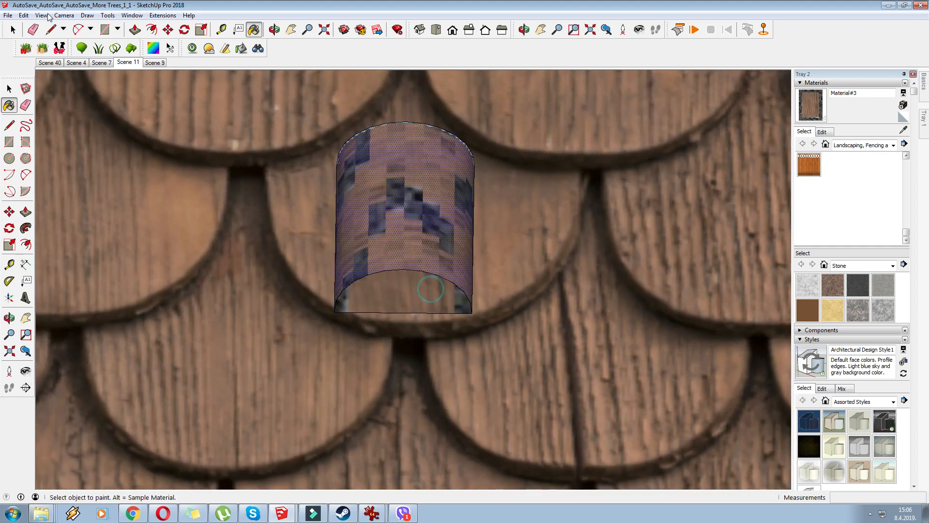
click(396, 213)
right_click(394, 201)
click(437, 295)
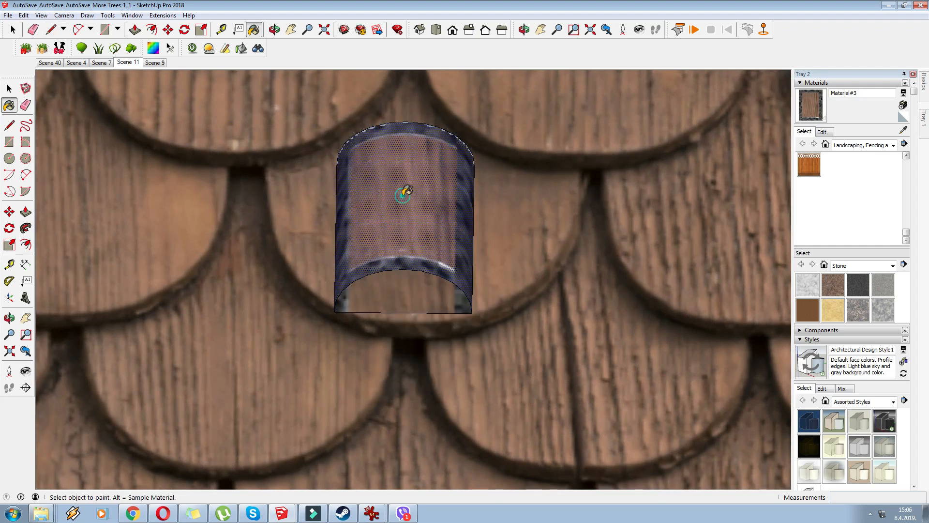
right_click(387, 186)
click(436, 286)
- Remove the half-round piece's end faces, leaving the curved shell, and undo the combined texture painted onto the tile block
middle_drag(413, 195, 411, 252)
click(444, 299)
mouse_move(332, 286)
middle_down()
mouse_move(494, 279)
mouse_move(499, 291)
middle_up()
click(344, 292)
key(ctrl+z)
click(317, 315)
mouse_move(317, 312)
middle_down()
mouse_move(247, 248)
mouse_move(368, 237)
mouse_move(379, 285)
middle_up()
click(812, 104)
scroll(307, 259, up, 3)
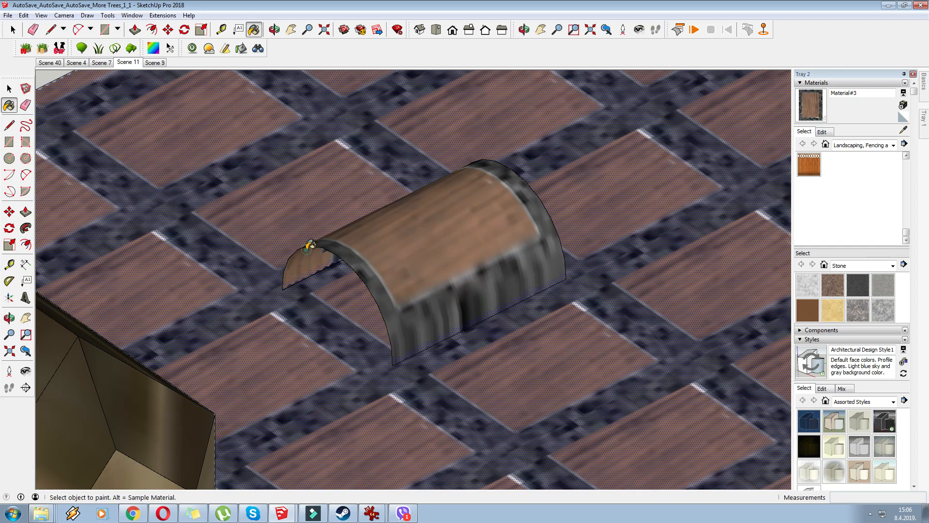
scroll(309, 247, up, 3)
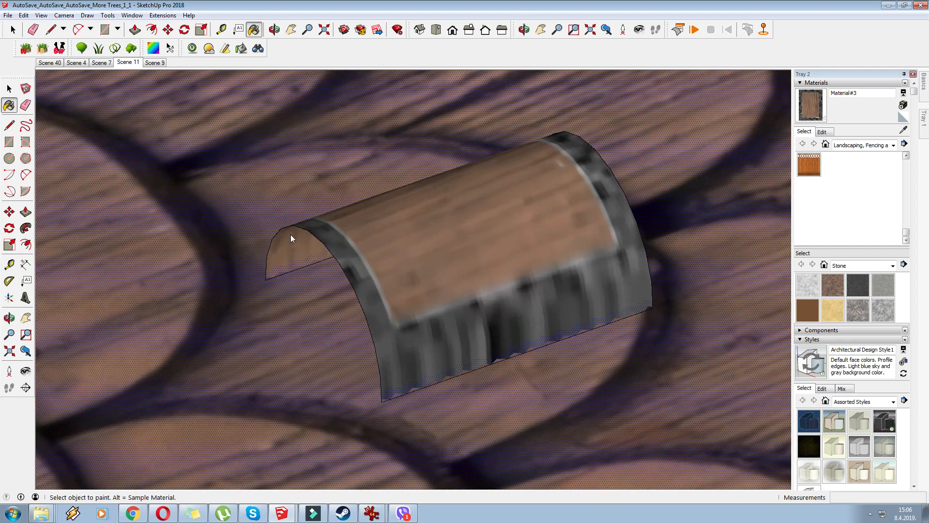
- Select the whole curved shell and make it a group
right_click(524, 204)
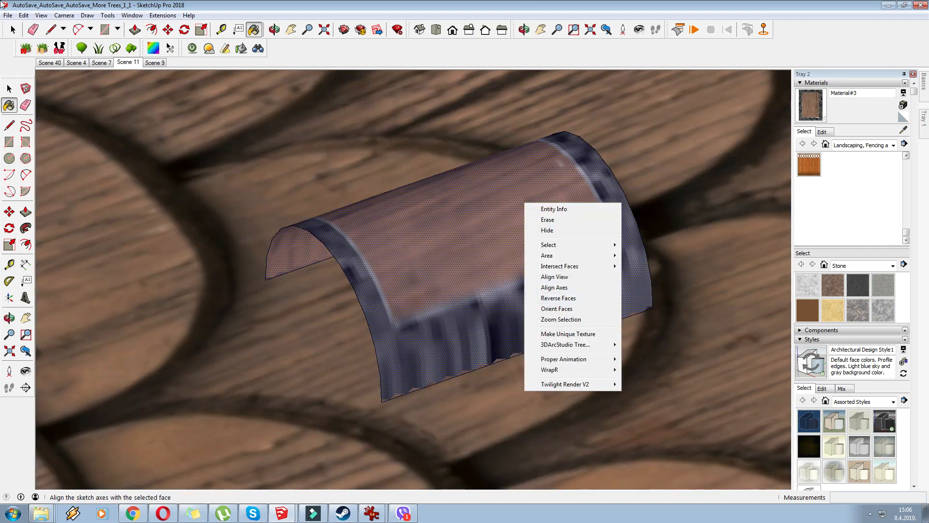
click(17, 31)
scroll(298, 208, down, 2)
drag(231, 106, 652, 387)
right_click(460, 205)
click(501, 288)
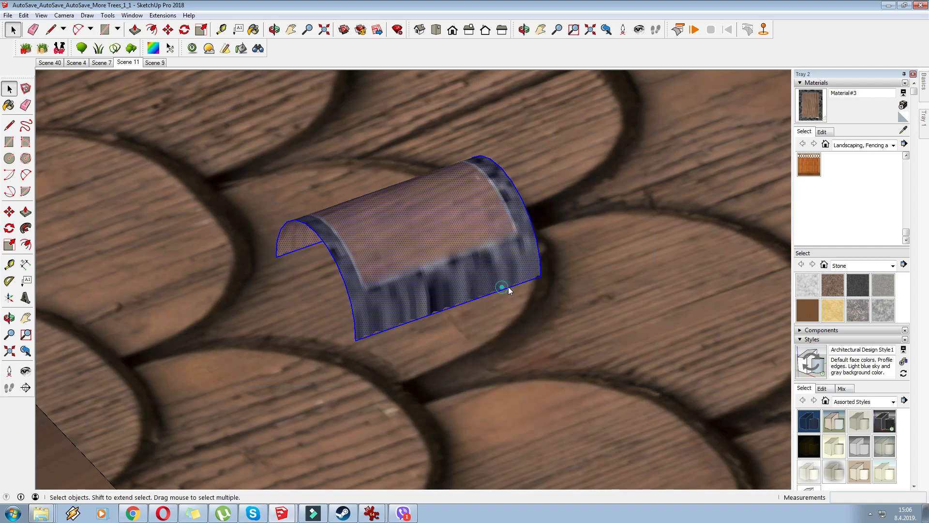
- Copy the grouped half-round tile from the sample block to the end of the roof ridge beside the white gap
scroll(208, 280, down, 5)
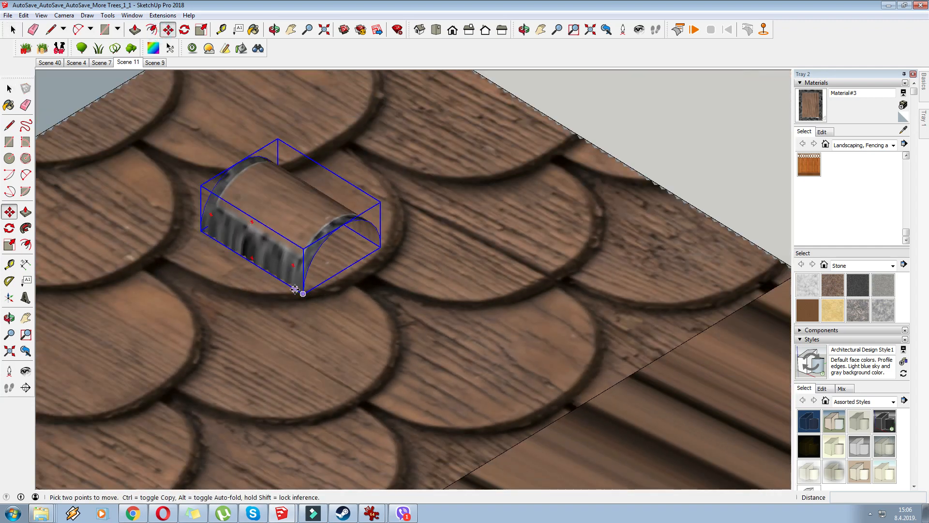
key(ctrl)
click(301, 291)
scroll(301, 291, down, 8)
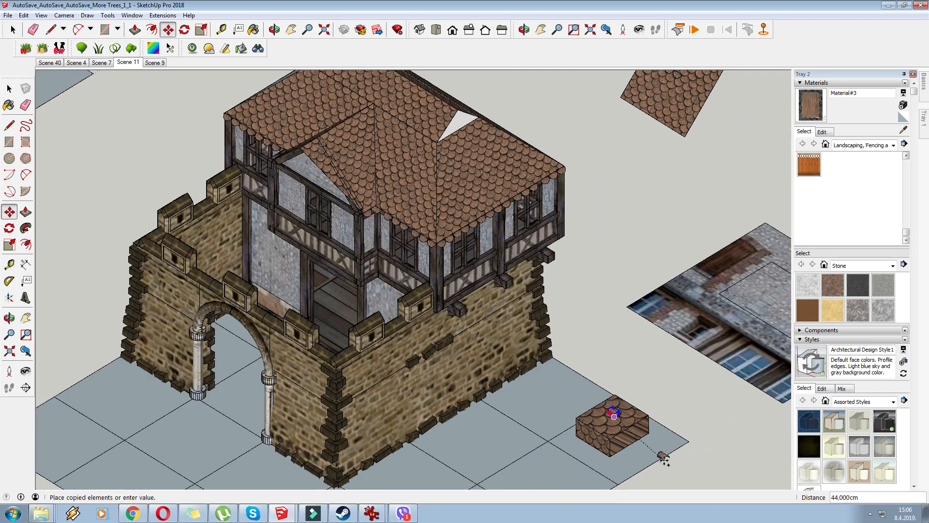
scroll(546, 198, up, 6)
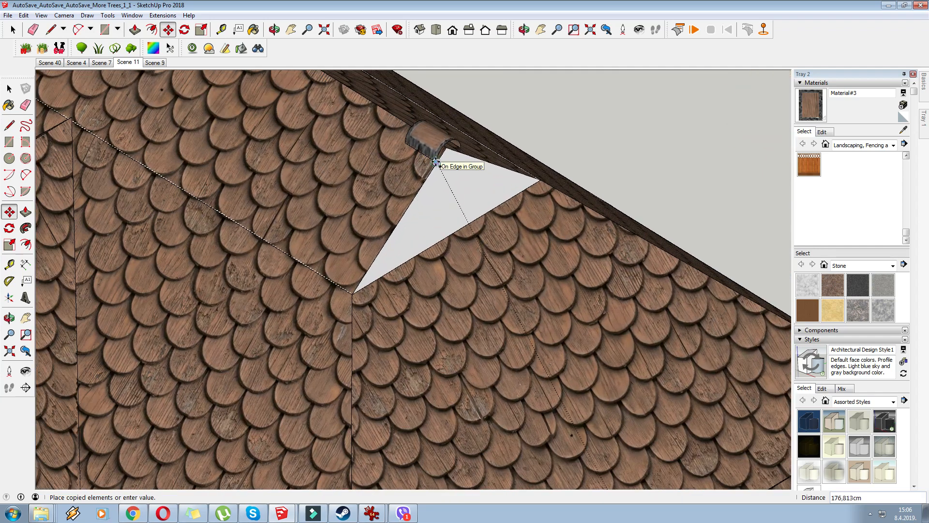
click(436, 163)
- Scale the copied ridge tile to fit the ridge, reducing its height to about 0.87 along the blue axis and adjusting its width
scroll(435, 167, up, 4)
middle_drag(435, 177, 261, 233)
click(199, 29)
scroll(509, 133, up, 2)
drag(521, 174, 506, 178)
scroll(504, 178, down, 1)
middle_drag(421, 196, 539, 145)
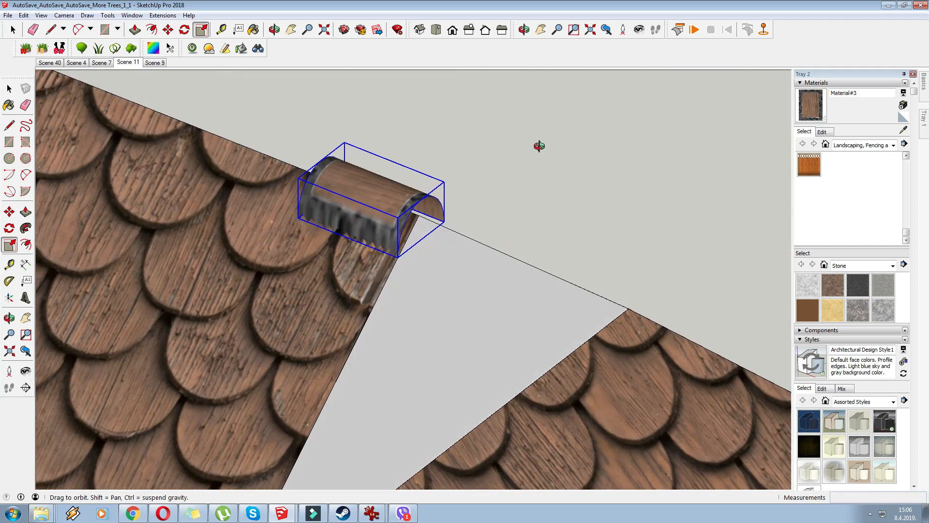
scroll(358, 224, up, 4)
drag(380, 228, 379, 215)
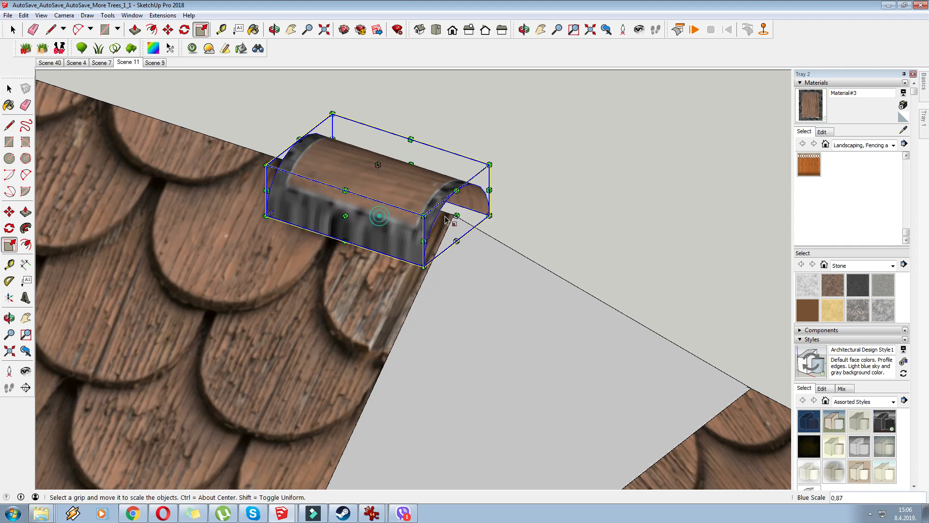
drag(455, 215, 445, 212)
- Rotate the ridge tile by about 8.6 degrees so it tilts along the ridge
click(168, 29)
scroll(373, 210, up, 2)
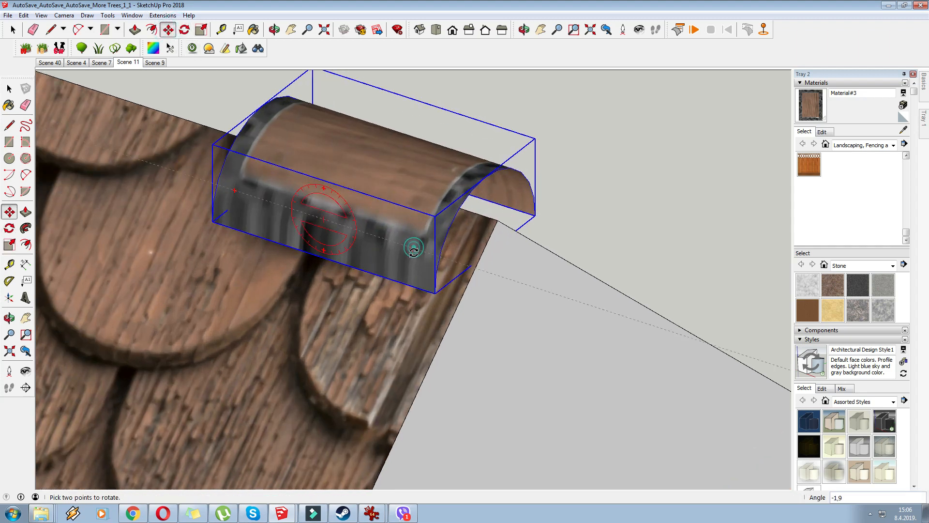
click(414, 249)
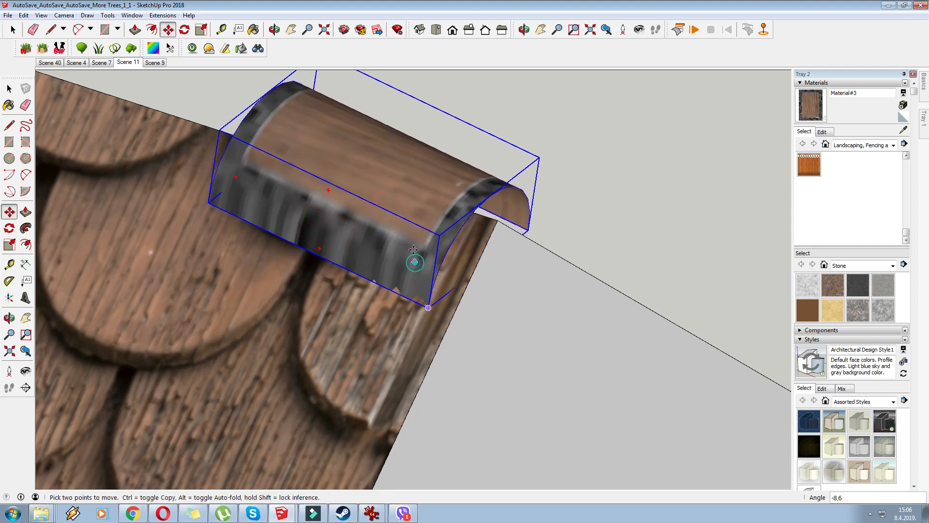
- Copy the tilted ridge tile twice along the ridge so the three tiles overlap
middle_drag(414, 249, 638, 125)
scroll(638, 121, down, 4)
middle_drag(513, 292, 452, 297)
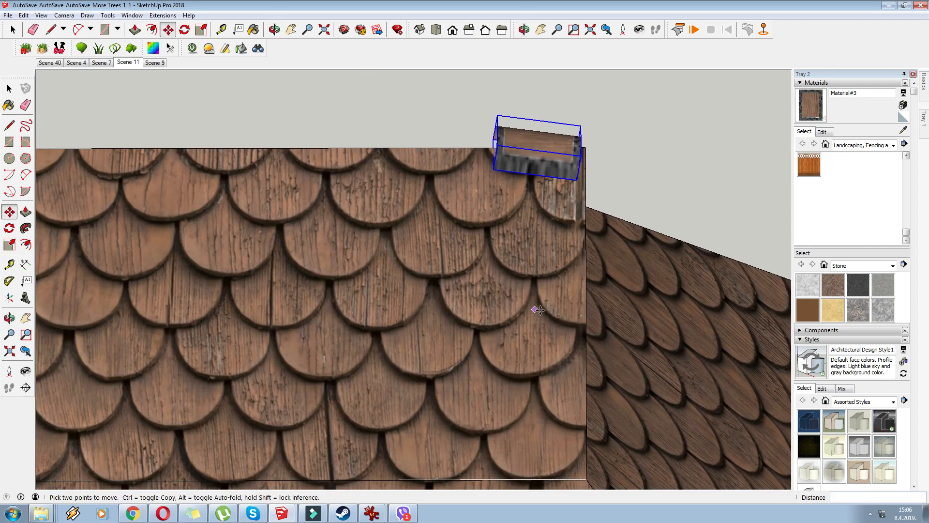
click(544, 311)
key(ctrl)
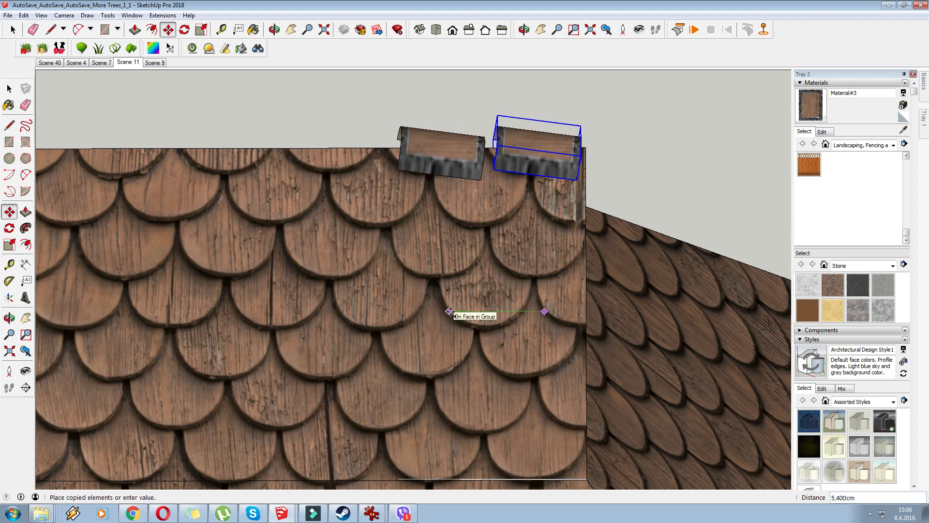
click(477, 312)
click(519, 321)
key(ctrl)
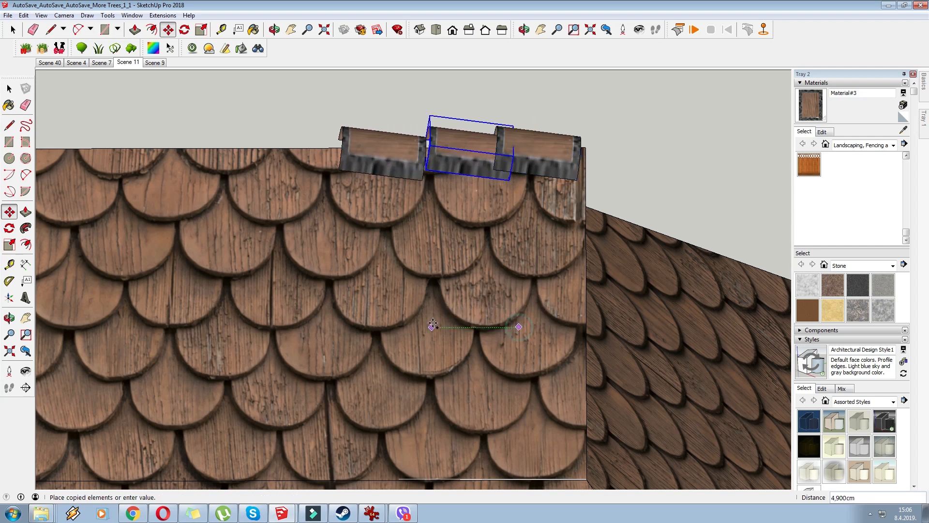
click(443, 321)
- Group the three overlapping ridge tiles and copy the group along the ridge directly behind them
click(13, 30)
drag(253, 83, 638, 209)
scroll(633, 169, down, 4)
click(168, 30)
scroll(611, 167, up, 2)
right_click(556, 160)
click(605, 256)
click(577, 210)
key(ctrl)
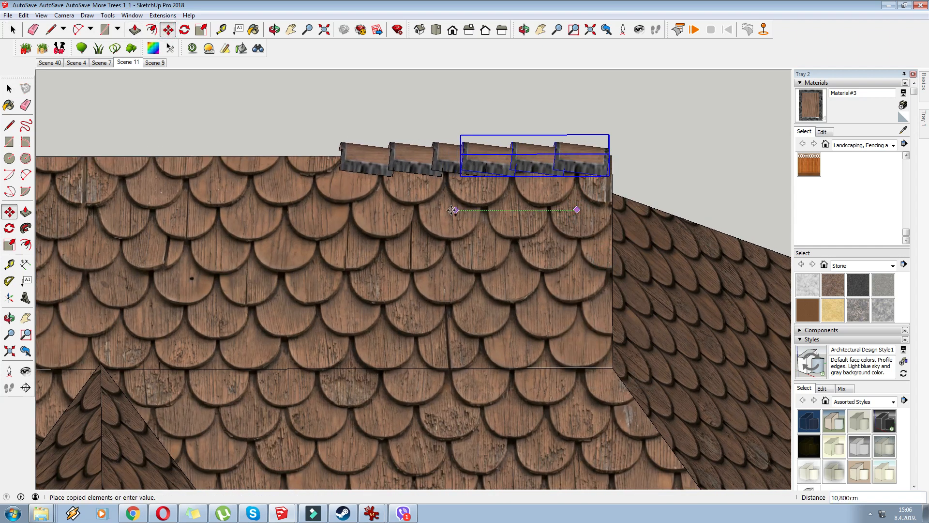
click(441, 194)
- Group all six ridge tiles and copy that group farther along the ridge
click(14, 30)
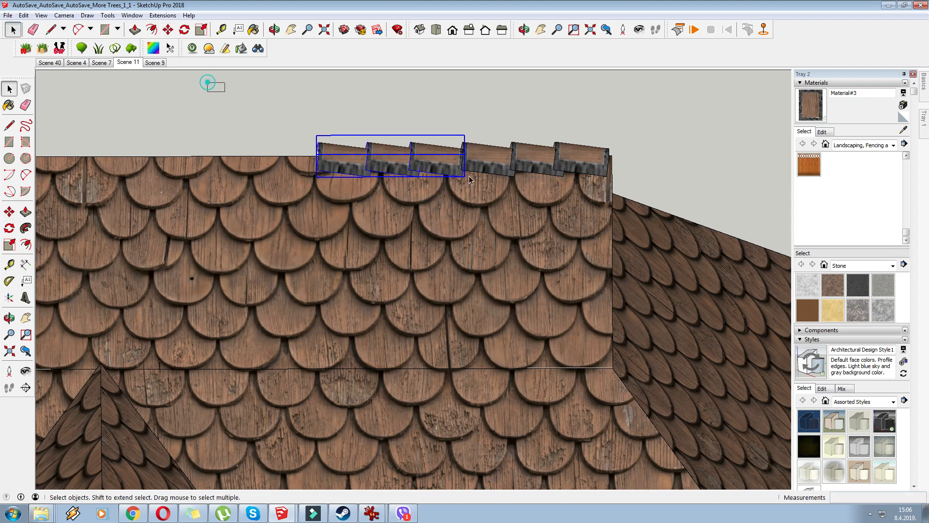
right_click(586, 163)
click(609, 262)
scroll(475, 135, down, 3)
click(221, 30)
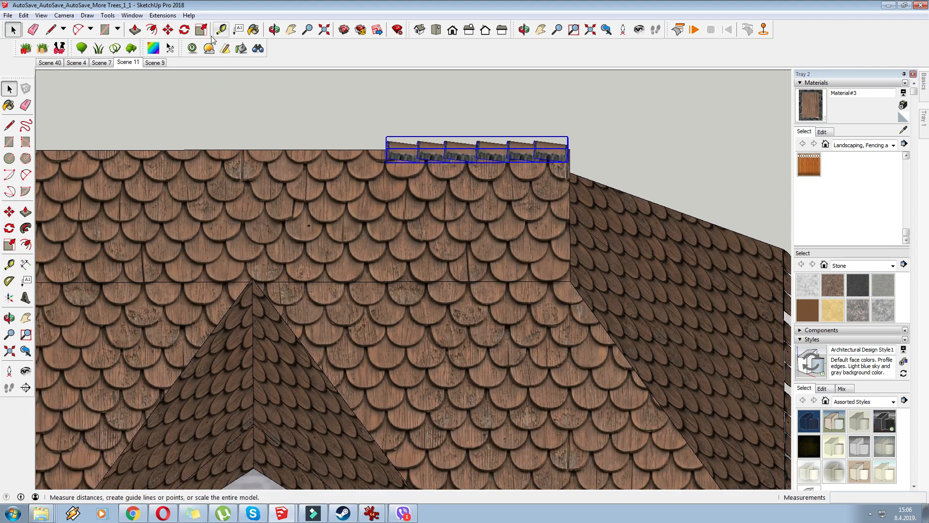
scroll(536, 171, down, 2)
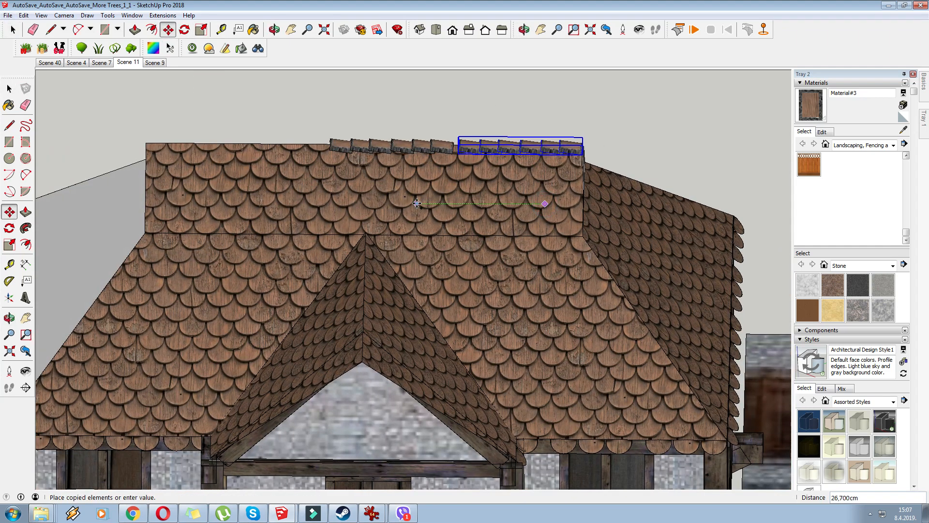
click(417, 204)
- Keep copying the six-tile group along the ridge, about 24.8 cm for the last copy, until the far end is covered
scroll(425, 172, up, 4)
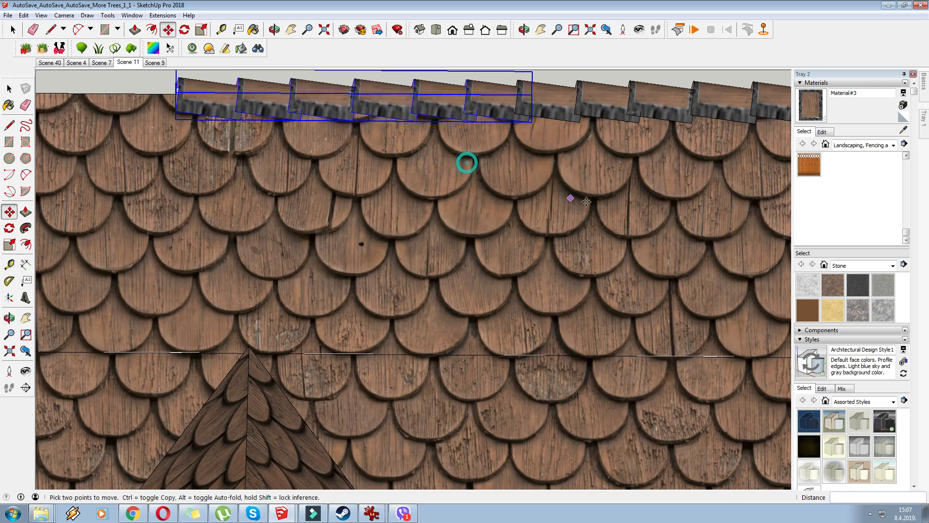
scroll(586, 201, down, 3)
scroll(547, 221, down, 2)
key(ctrl)
click(547, 221)
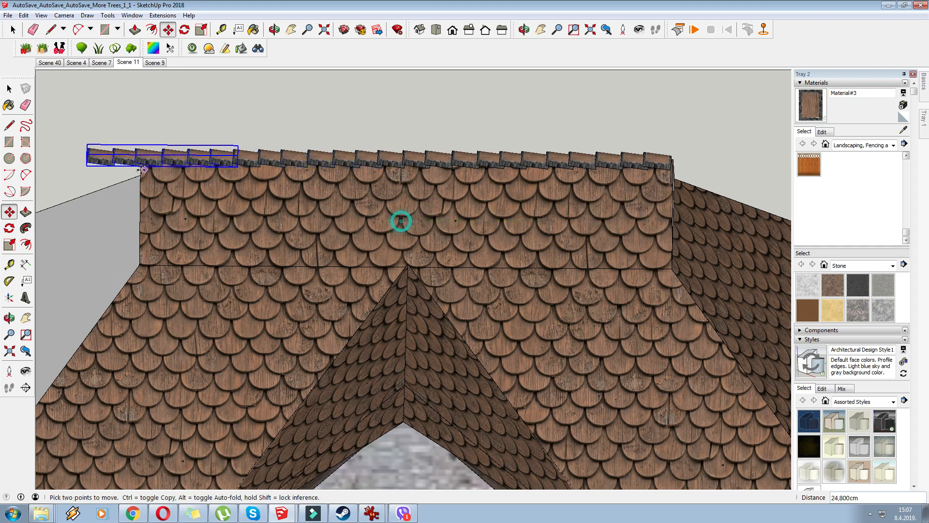
- Erase the tiles overhanging the ridge's far end inside the last nested group, and close the groups
scroll(141, 169, up, 3)
right_click(133, 158)
click(162, 204)
scroll(141, 146, up, 1)
right_click(145, 147)
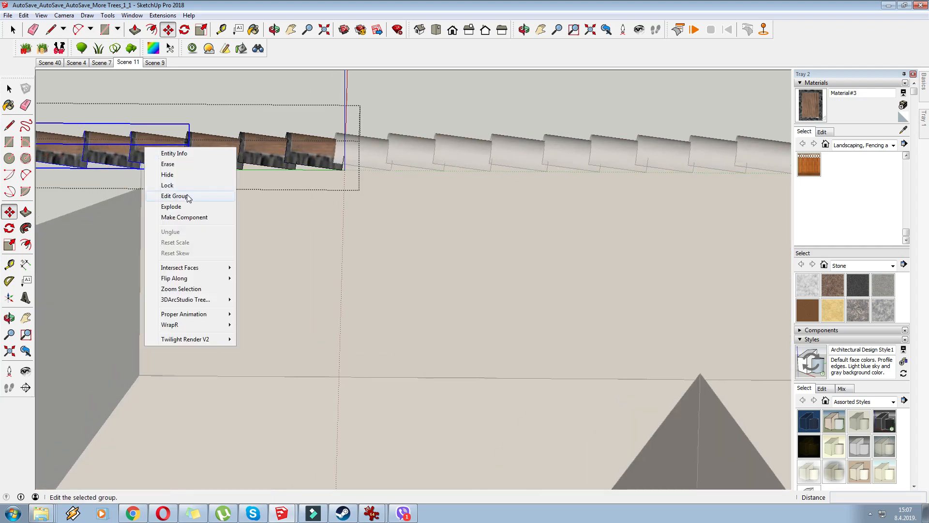
click(175, 196)
scroll(191, 185, down, 1)
right_click(166, 129)
click(187, 134)
right_click(167, 128)
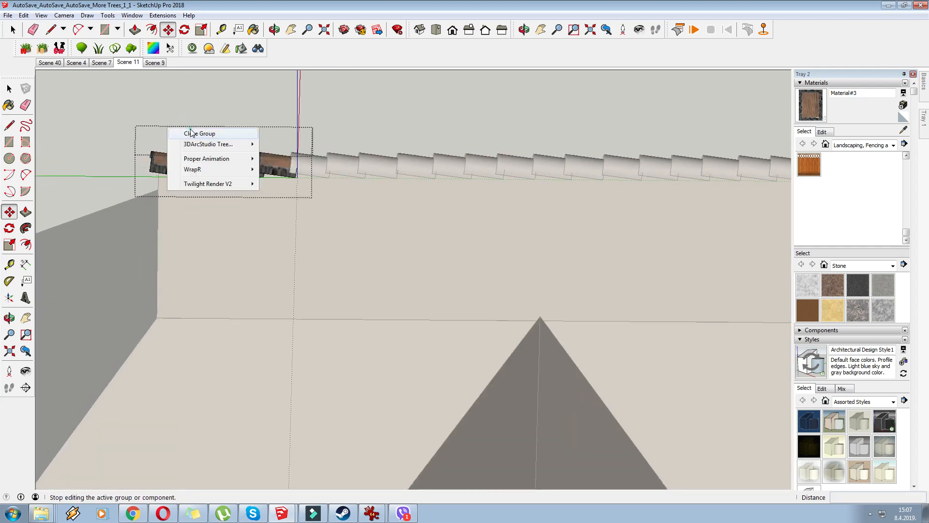
click(187, 134)
- Copy the six-tile ridge group at the white gap out into the free space beside the roof
middle_drag(187, 134, 71, 141)
scroll(138, 83, down, 3)
scroll(177, 123, down, 2)
scroll(291, 145, up, 4)
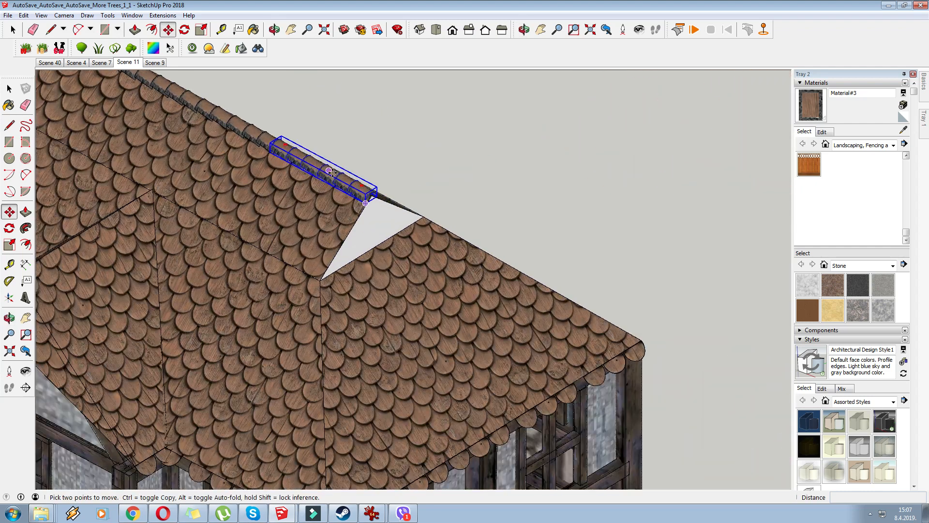
click(327, 168)
key(ctrl)
click(473, 148)
- Rotate the free six-tile strip so it runs crosswise to the ridge and tilts like the roof's sloping edge
scroll(379, 128, up, 1)
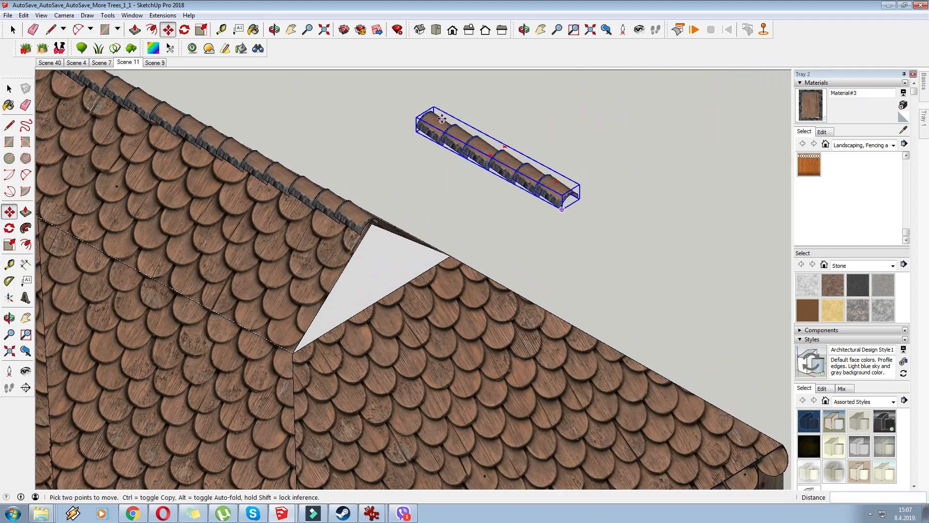
click(441, 119)
click(454, 125)
click(483, 177)
middle_drag(508, 188, 597, 173)
click(596, 165)
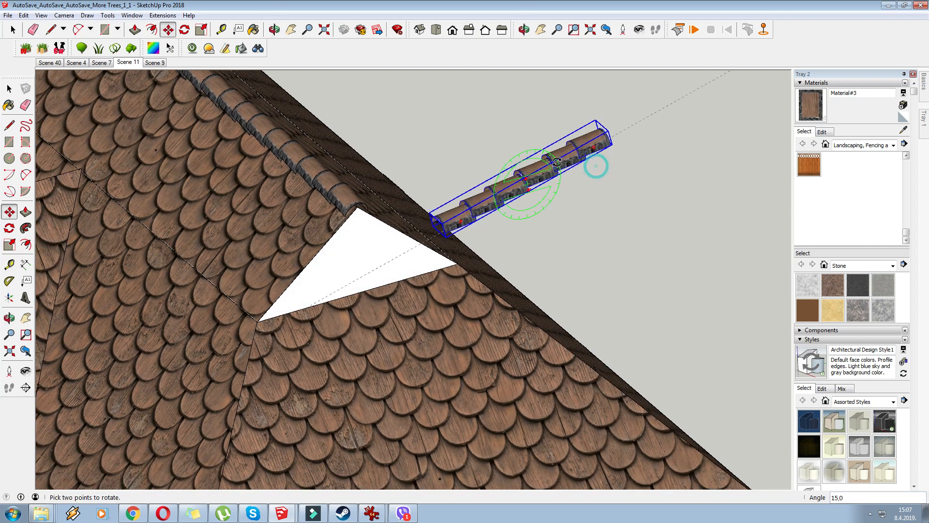
click(597, 120)
- Copy the rotated tile strip to the ridge end at the peak of the white triangular face
scroll(596, 116, up, 2)
click(596, 114)
key(ctrl)
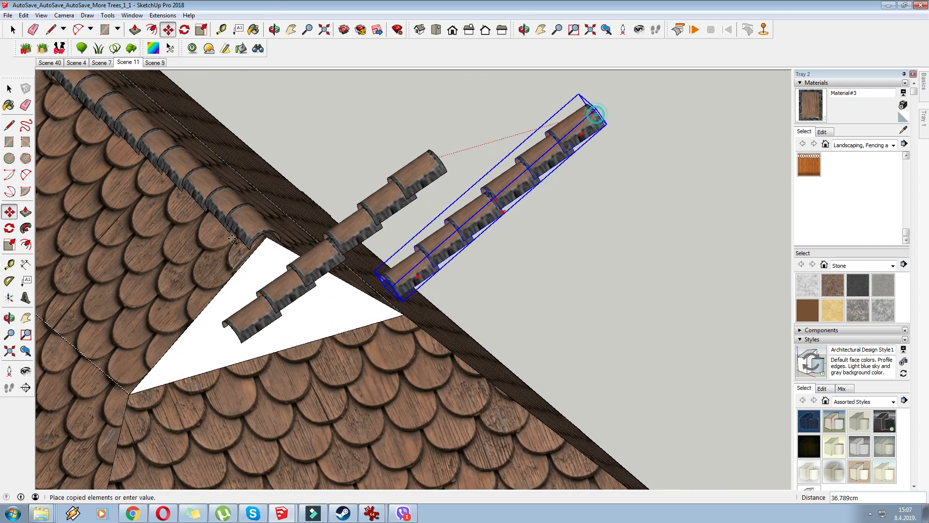
click(269, 235)
- Rotate the placed strip to follow the white face's sloping edge and shift it about 2.5 cm onto that edge
scroll(411, 158, down, 2)
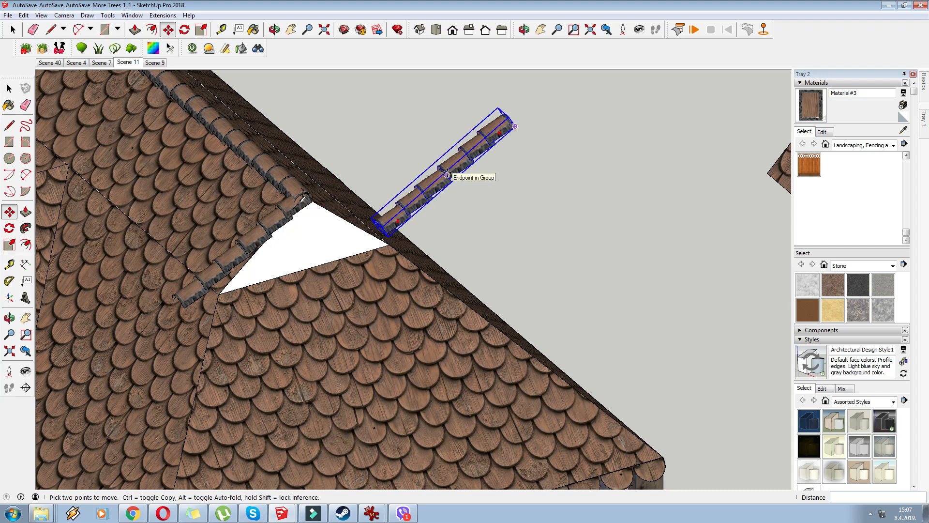
scroll(196, 291, up, 3)
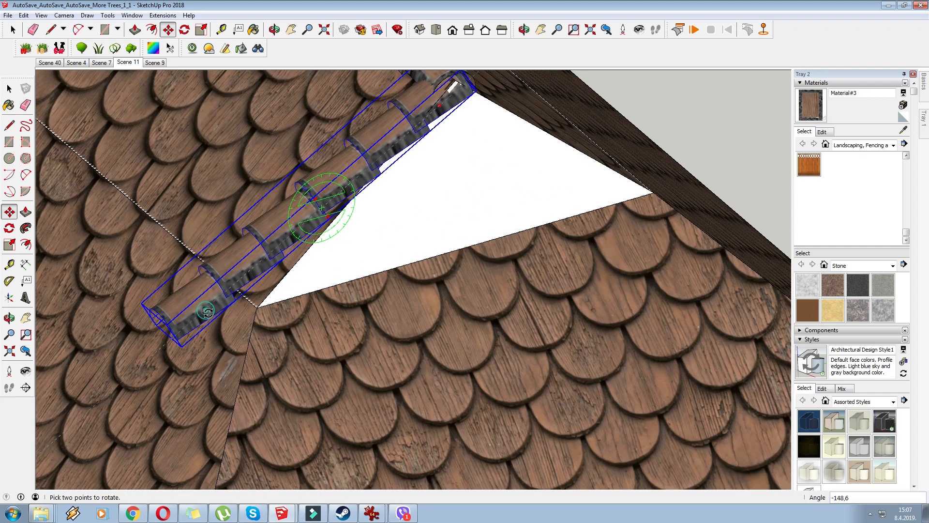
click(230, 334)
middle_drag(434, 86, 408, 131)
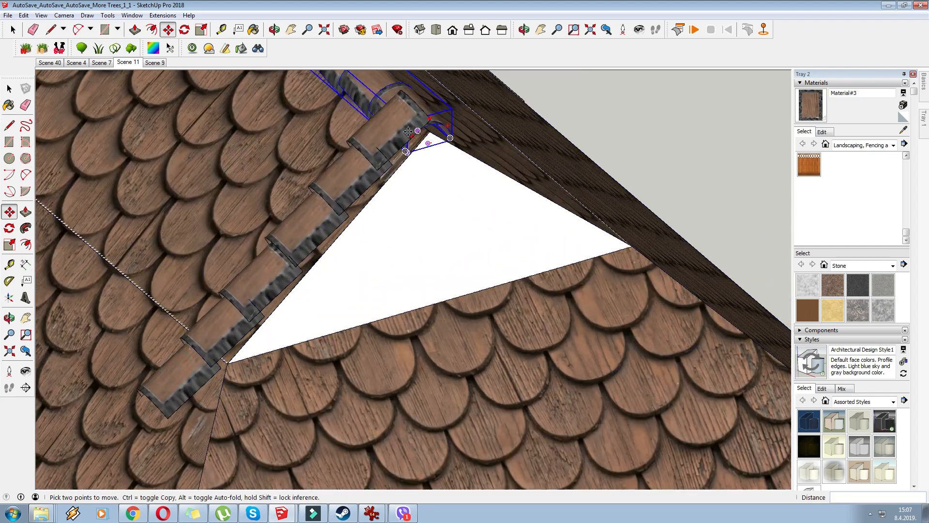
scroll(409, 116, up, 1)
click(404, 87)
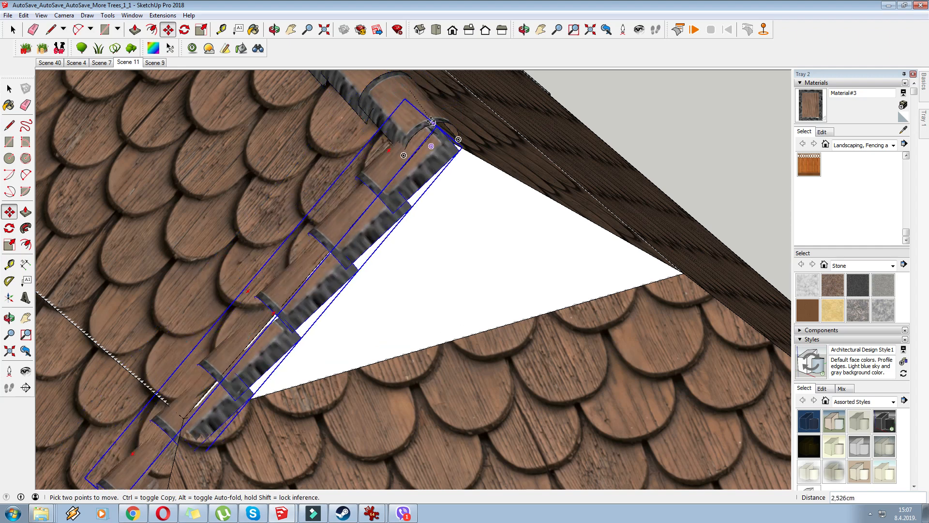
key(Escape)
- Scale the sloping tile strip along the red axis to fit over the roof edge
shift+middle_drag(278, 309, 360, 191)
click(203, 30)
scroll(342, 194, up, 2)
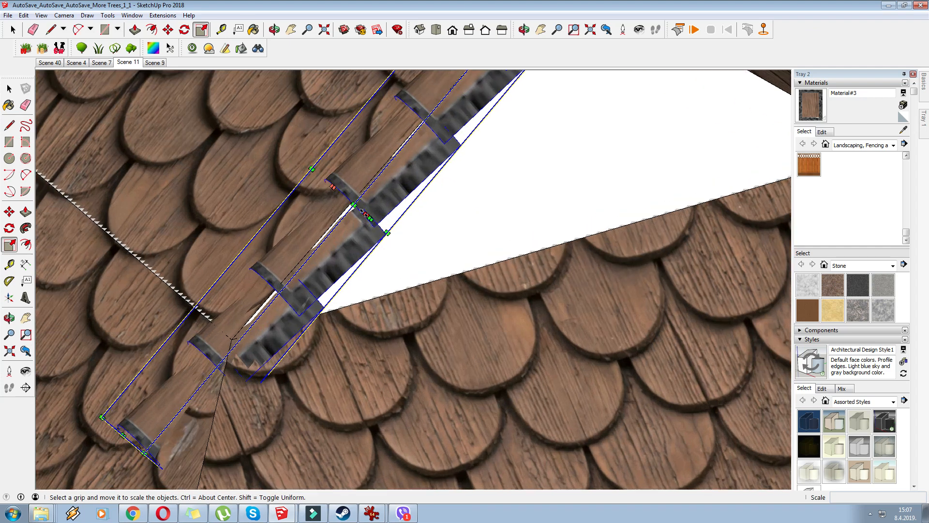
click(360, 209)
click(359, 207)
middle_drag(359, 207, 343, 303)
- Open the sloping tile strip and its nested lower group for editing and erase the surplus overhanging tile
right_click(352, 266)
click(382, 315)
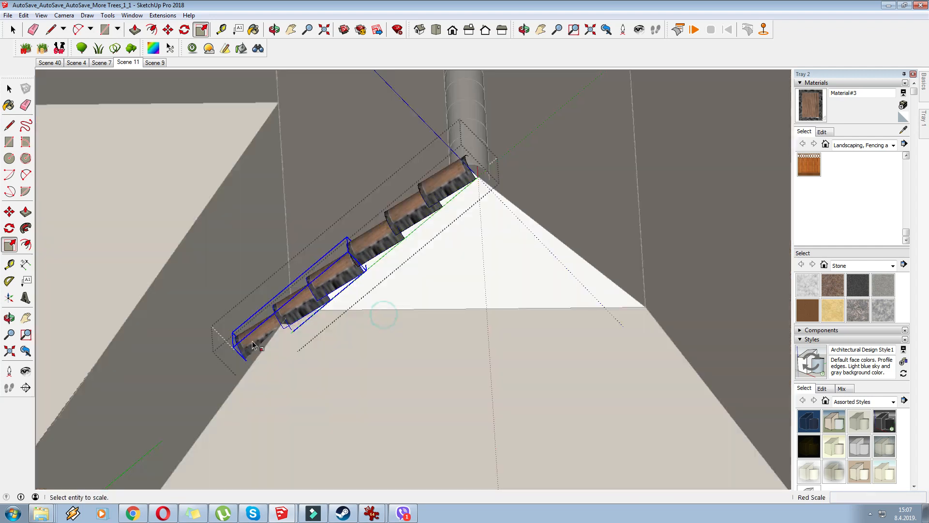
right_click(252, 341)
click(284, 188)
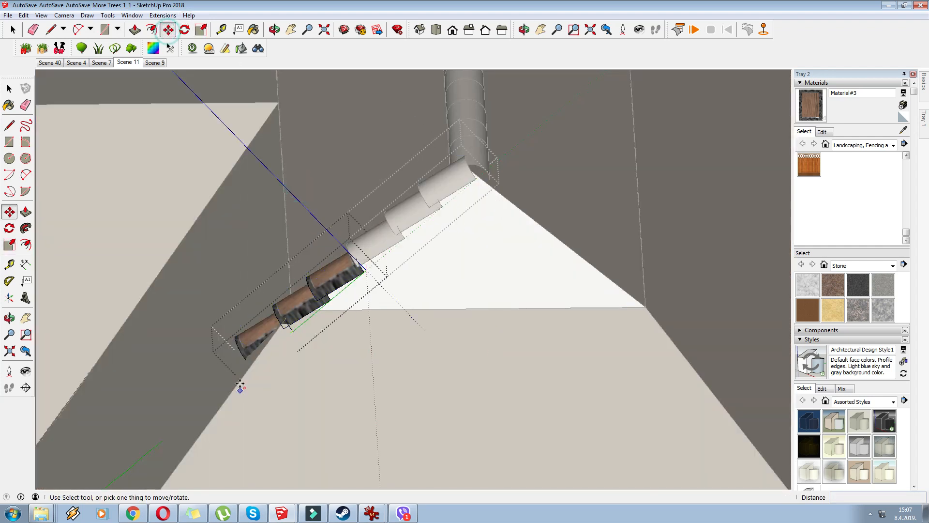
middle_drag(257, 334, 382, 244)
right_click(303, 226)
click(315, 230)
right_click(315, 219)
click(328, 226)
- Explode the sloping strip's outer group and regroup the remaining tiles as one group
right_click(385, 246)
click(413, 306)
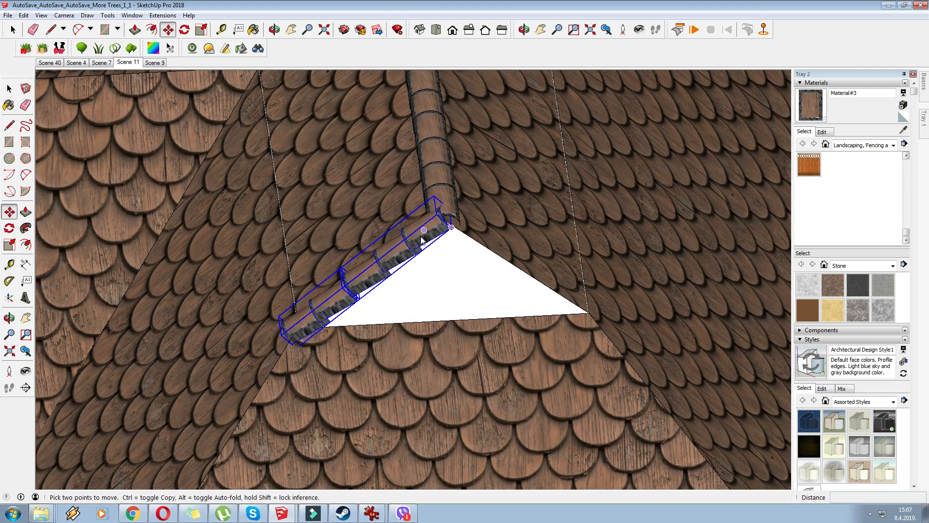
right_click(419, 236)
click(462, 334)
- Copy the sloping tile strip across the white triangular face and mirror it onto the opposite sloping edge
scroll(210, 214, down, 2)
middle_drag(329, 264, 287, 305)
key(ctrl)
click(279, 345)
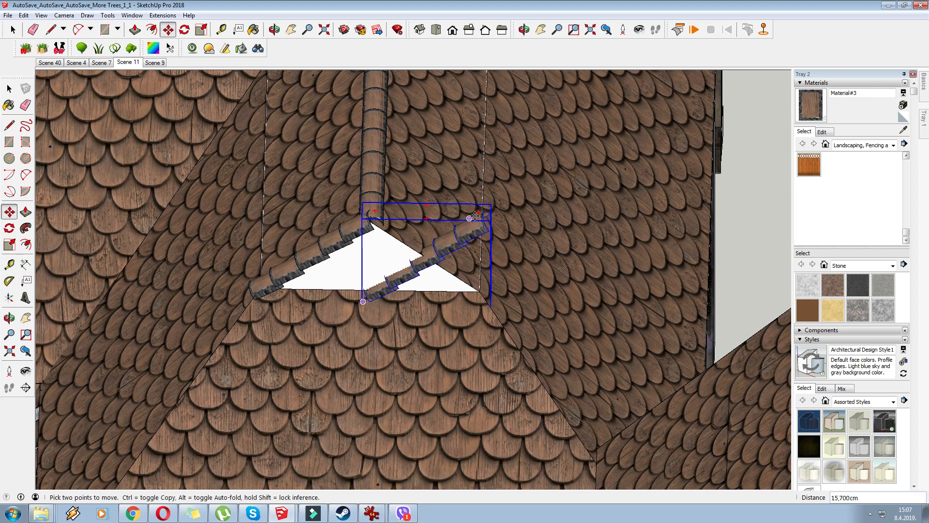
click(476, 213)
scroll(368, 208, up, 6)
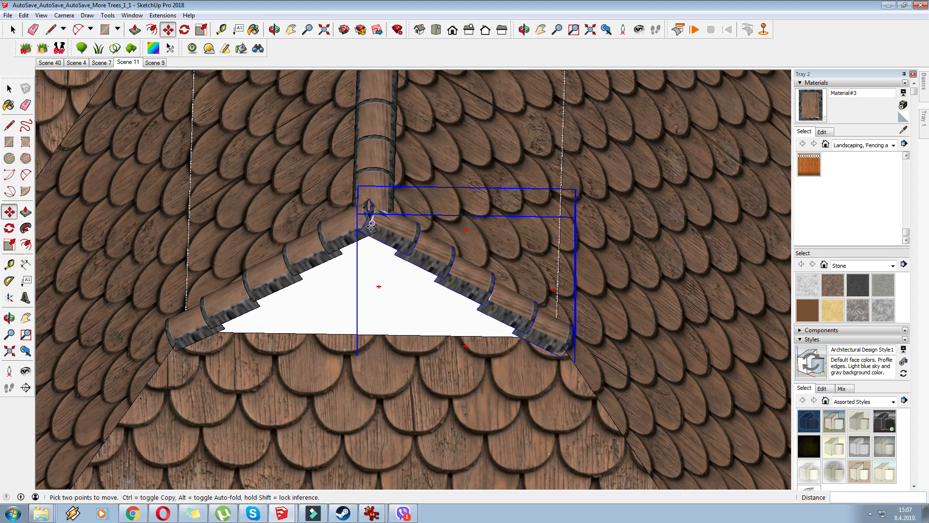
- Copy both sloping tile strips of the white face to the opposite end of the roof ridge
scroll(368, 208, down, 2)
middle_drag(369, 197, 575, 189)
scroll(575, 189, down, 8)
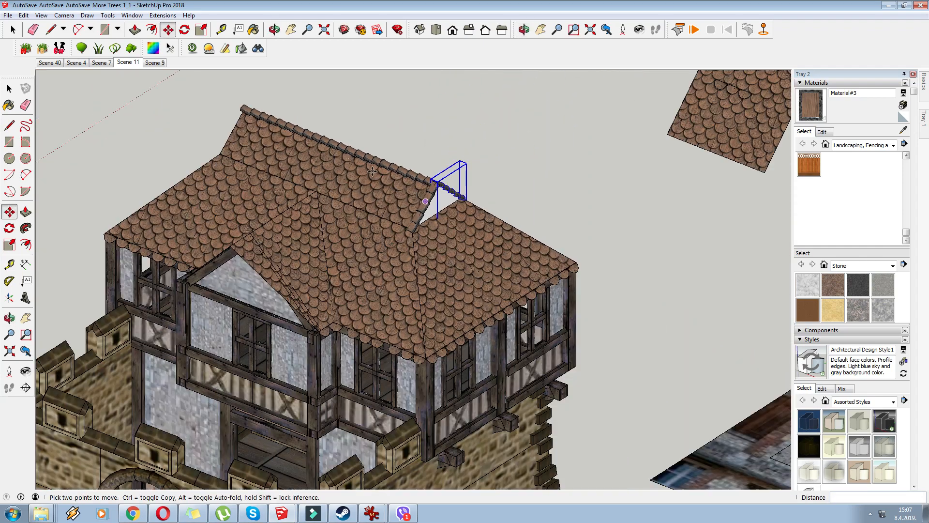
middle_drag(499, 263, 395, 131)
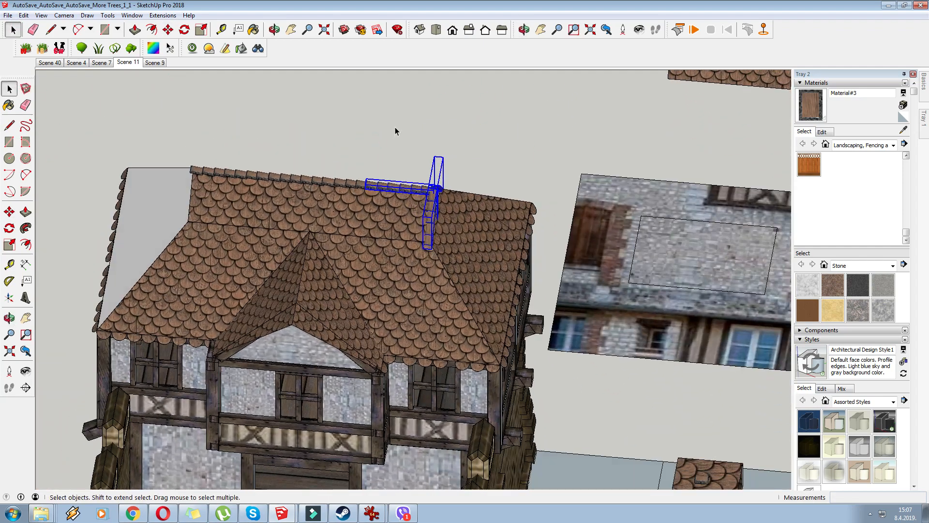
middle_drag(418, 295, 367, 232)
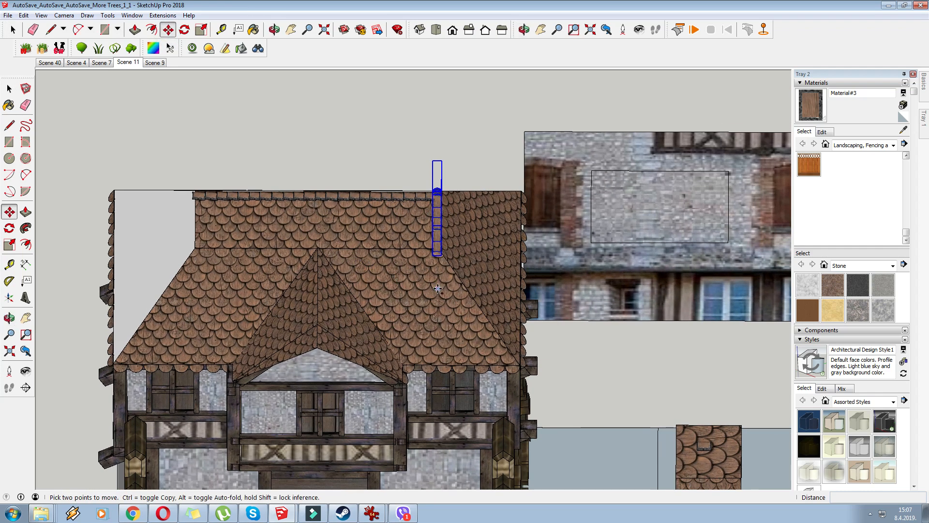
click(437, 289)
key(ctrl)
click(198, 289)
middle_drag(198, 289, 141, 356)
key(ctrl+t)
scroll(437, 245, down, 2)
middle_drag(438, 245, 424, 252)
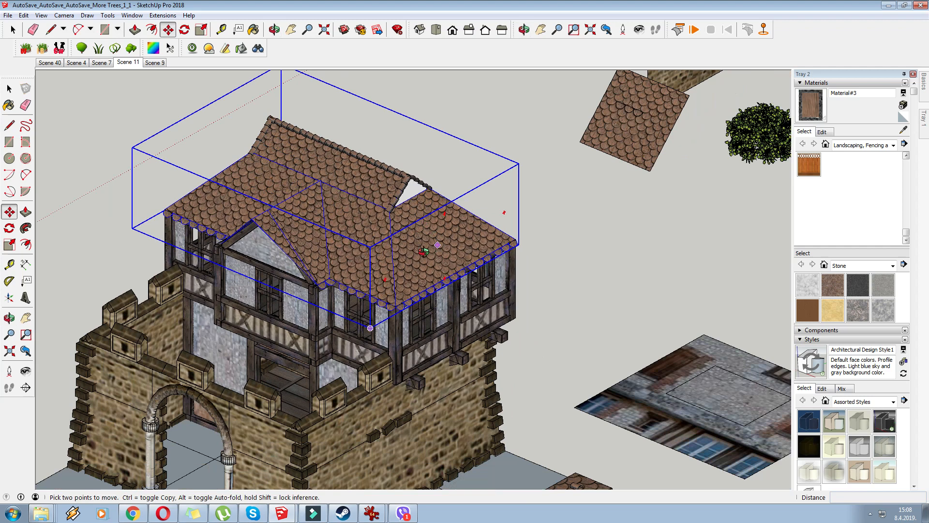
- Copy the end six-tile strip of the ridge about 35.2 cm away into the free space beside the roof
scroll(389, 138, up, 5)
click(393, 139)
key(ctrl)
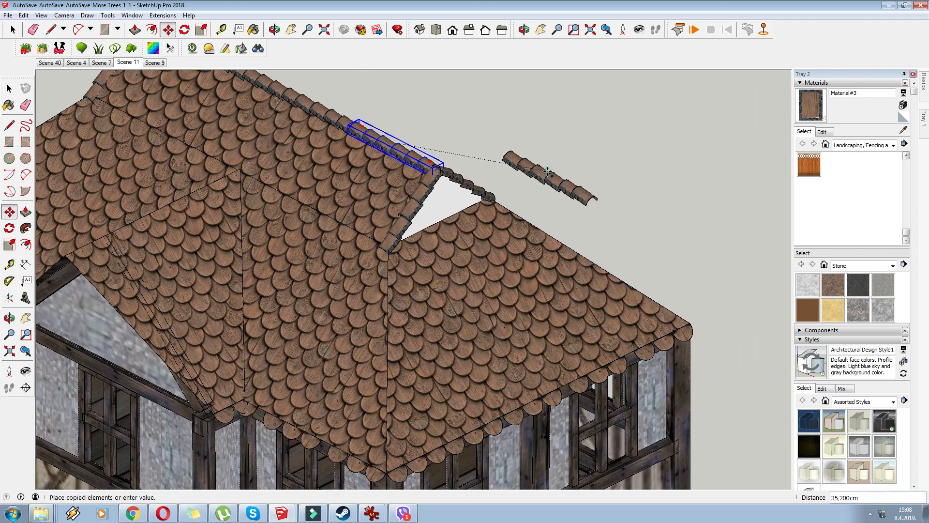
click(547, 171)
- Rotate the free tile strip toward the roof's hip direction and tilt it 30 degrees to follow the slope
scroll(583, 191, up, 3)
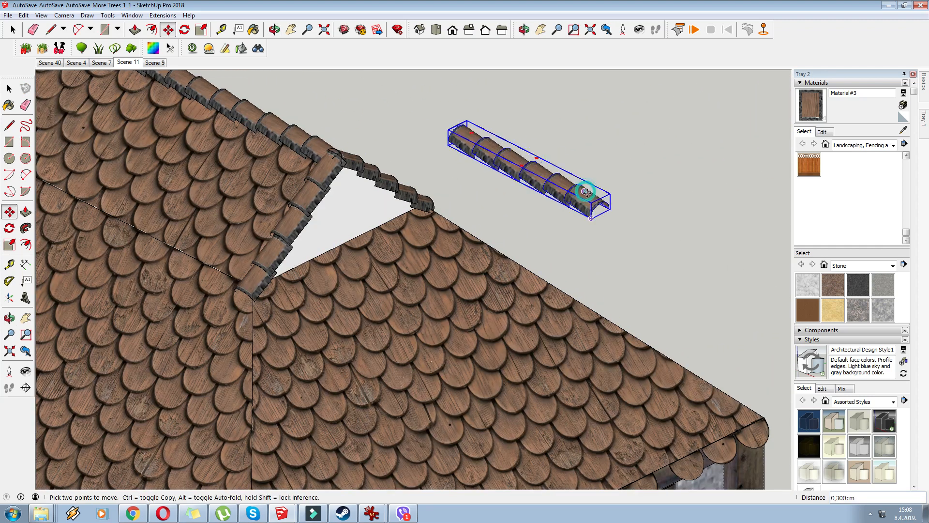
click(573, 171)
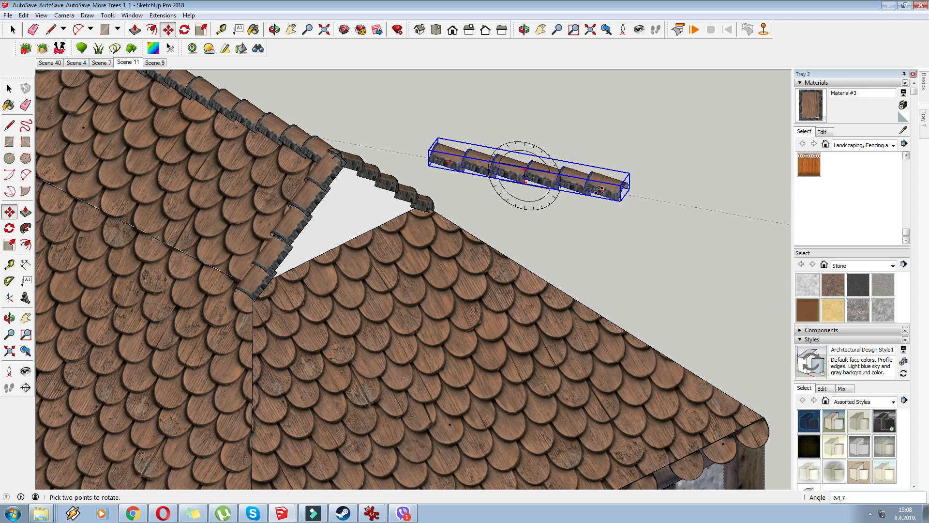
click(599, 190)
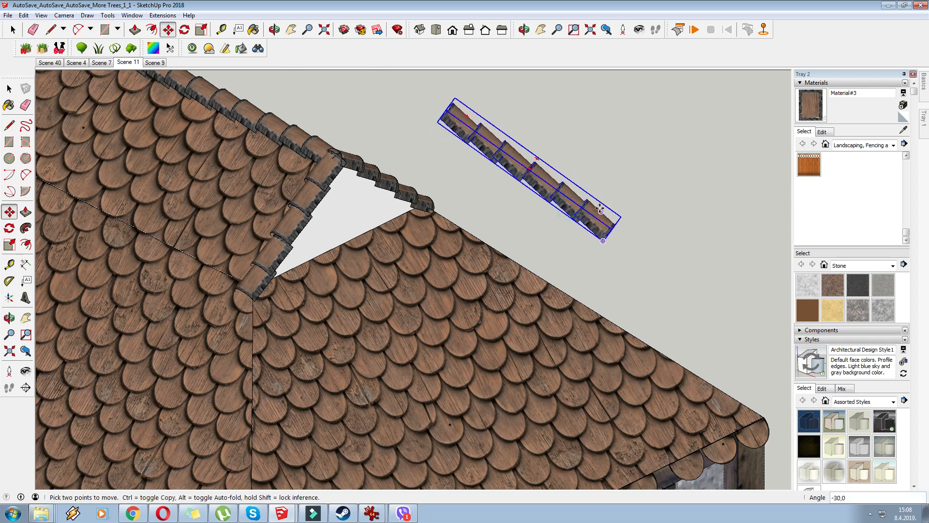
click(599, 209)
click(512, 144)
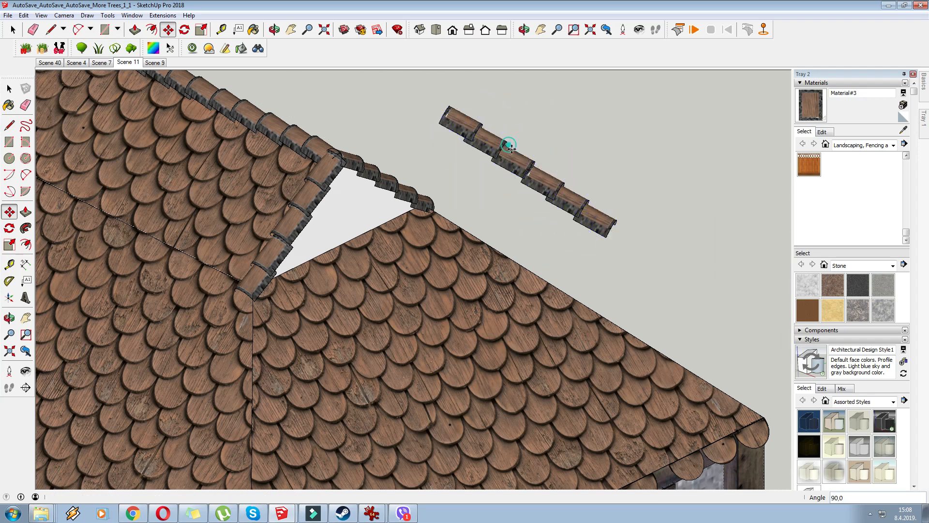
- Copy the tilted tile strip to the upper part of the hip edge below the white face's corner
key(ctrl)
click(440, 121)
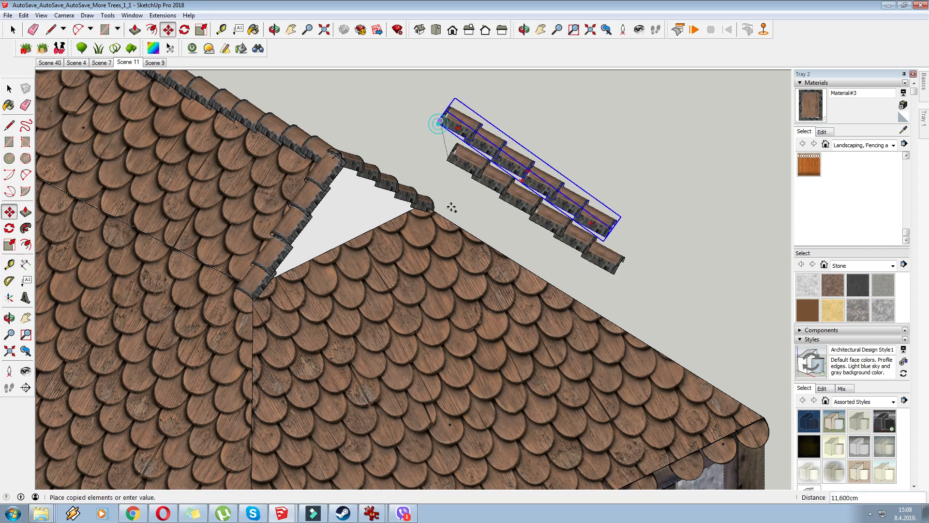
click(435, 220)
scroll(622, 315, up, 3)
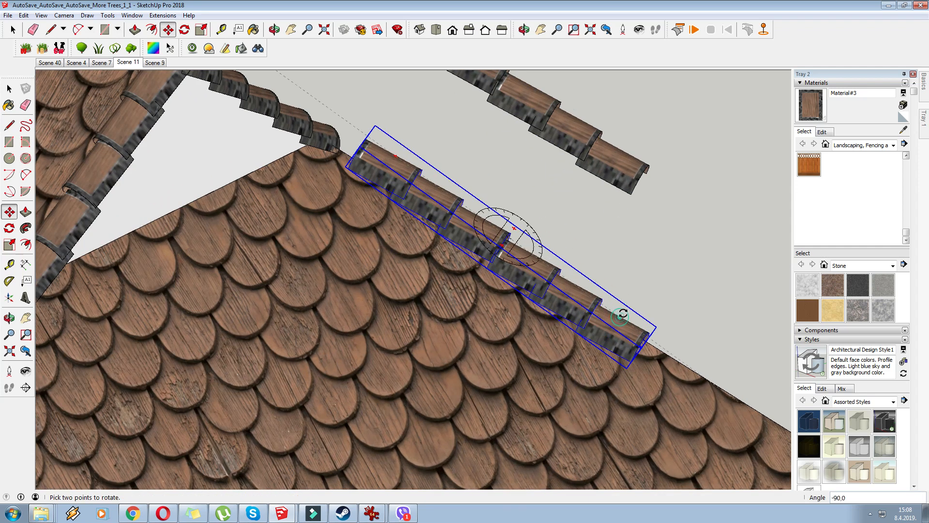
- Shift the hip strip about 12.2 cm so its upper end meets the sloping tiles at the white face's lower corner
middle_drag(622, 315, 355, 162)
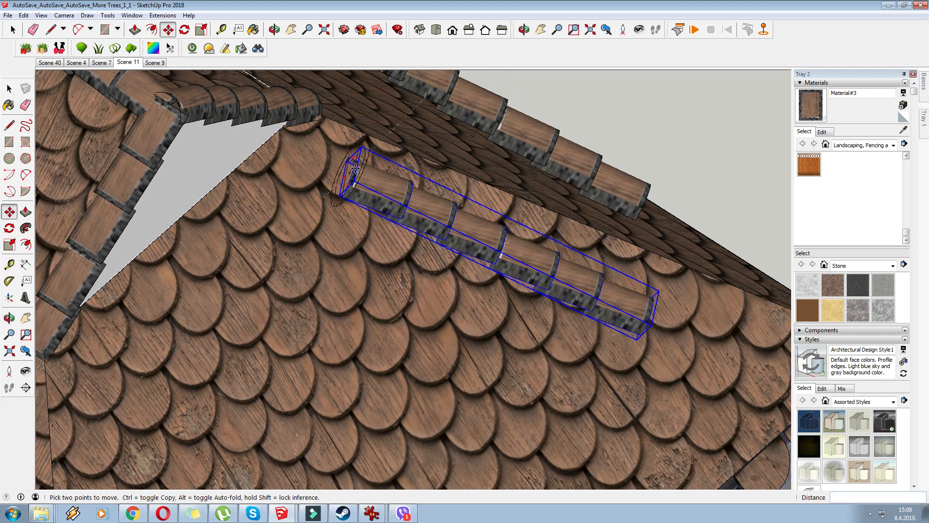
key(ctrl)
click(352, 171)
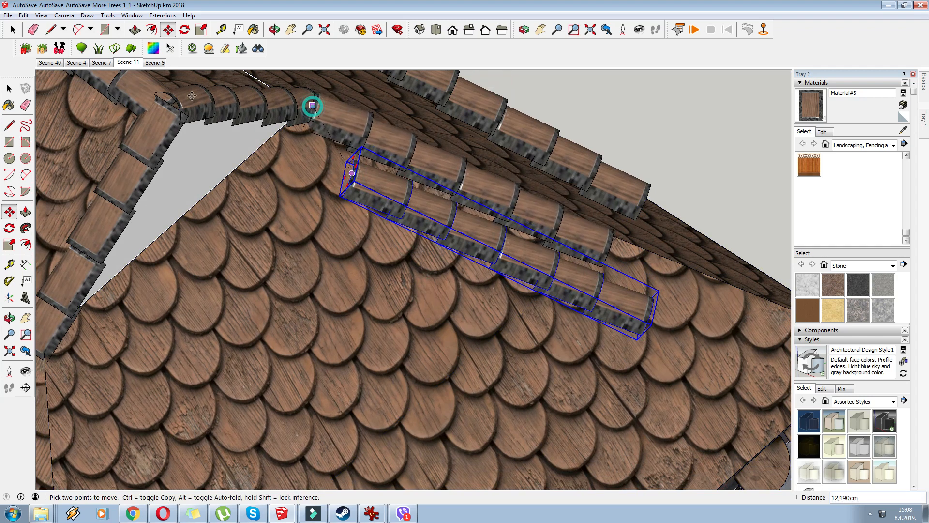
scroll(191, 96, down, 2)
key(ctrl+z)
middle_drag(460, 146, 253, 162)
middle_drag(543, 251, 476, 296)
scroll(513, 290, up, 2)
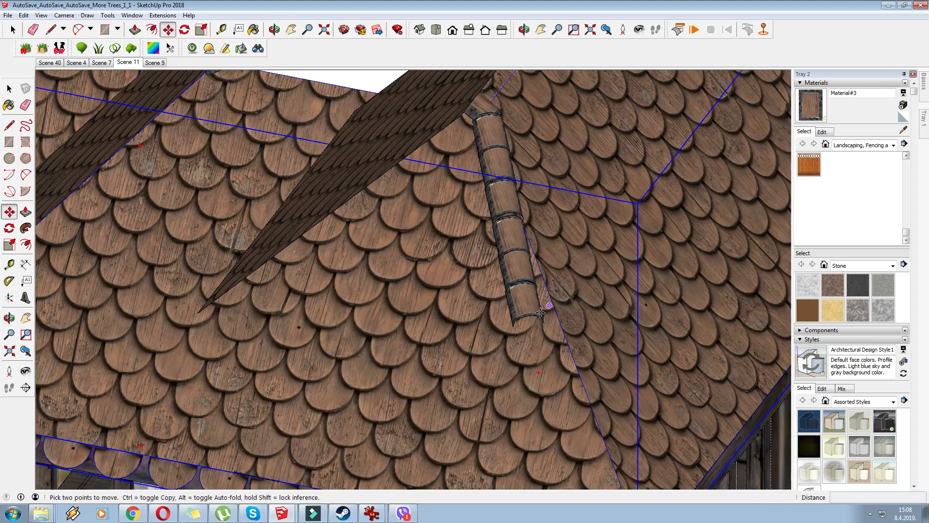
- Rotate the hip strip to run parallel to the hip line and move it about 1.5 cm onto the line
middle_drag(547, 334, 508, 325)
click(600, 252)
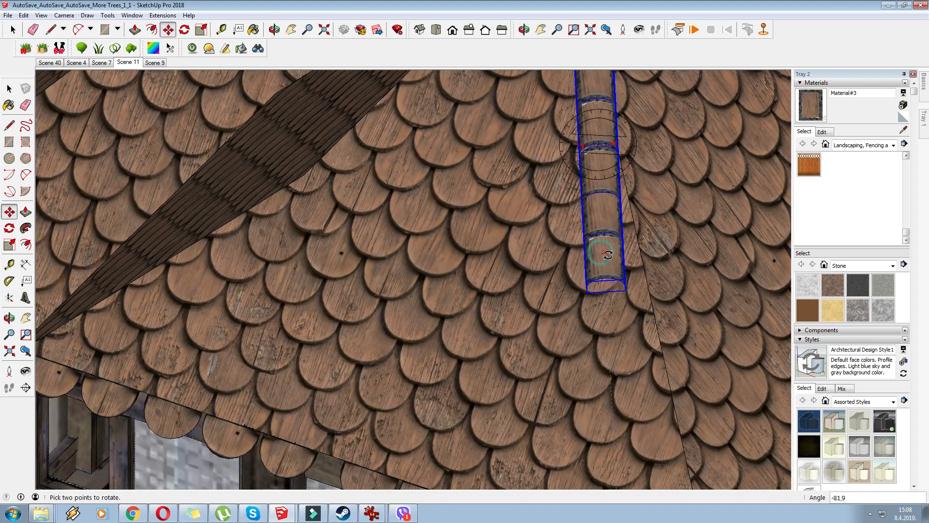
click(618, 254)
click(618, 266)
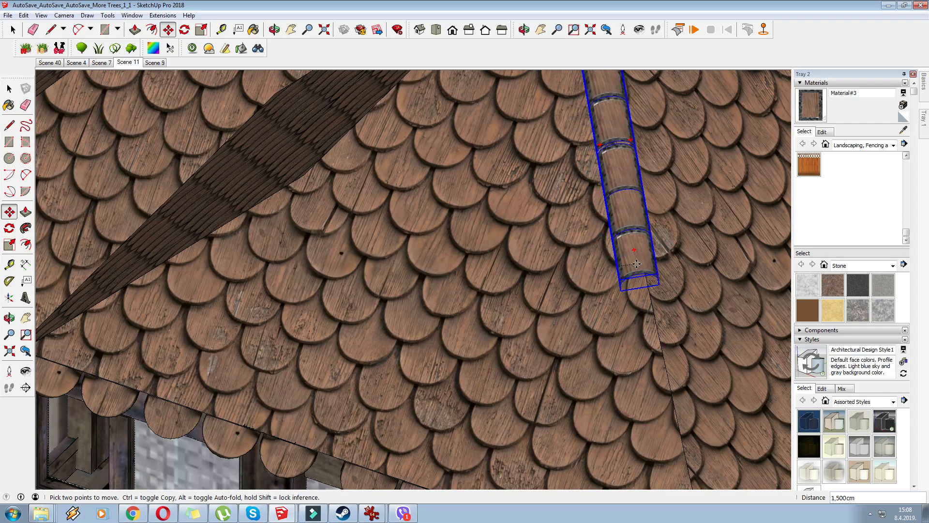
click(637, 264)
- Tilt the hip strip slightly more so it matches the slope of the hip edge
middle_drag(638, 264, 688, 269)
scroll(549, 259, down, 4)
middle_drag(489, 259, 624, 258)
scroll(321, 222, up, 8)
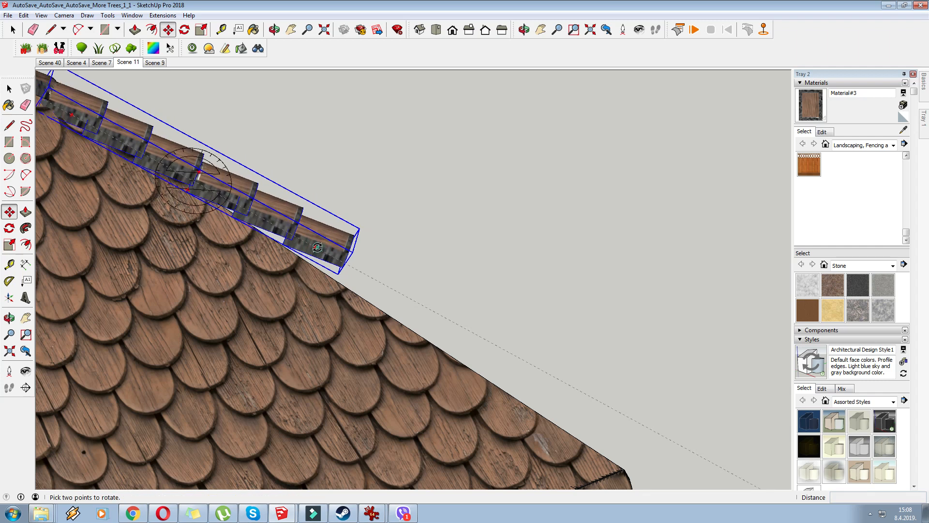
click(317, 247)
click(316, 256)
- Try to place a copy of the hip strip about 1.3 cm away, closer to the roof surface
scroll(309, 249, down, 2)
scroll(150, 128, up, 5)
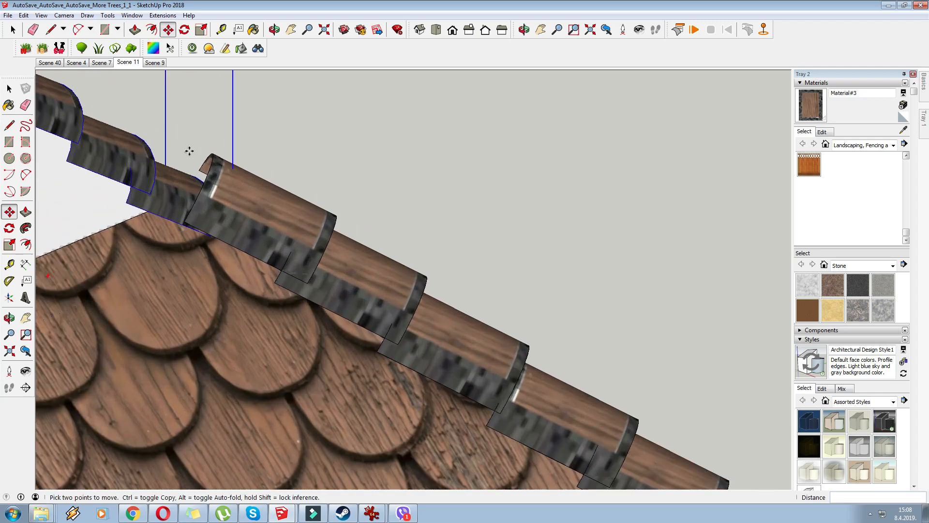
right_click(211, 164)
key(ctrl)
click(211, 166)
click(194, 173)
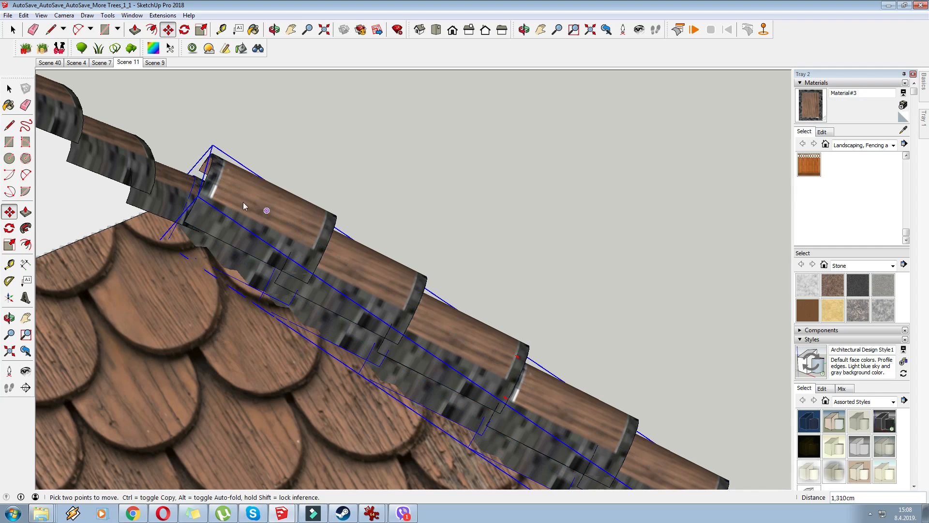
scroll(243, 177, down, 3)
key(ctrl+z)
- Lower the hip strip so its upper end tucks against the last tile of the white face's sloping strip
scroll(224, 171, up, 3)
click(228, 169)
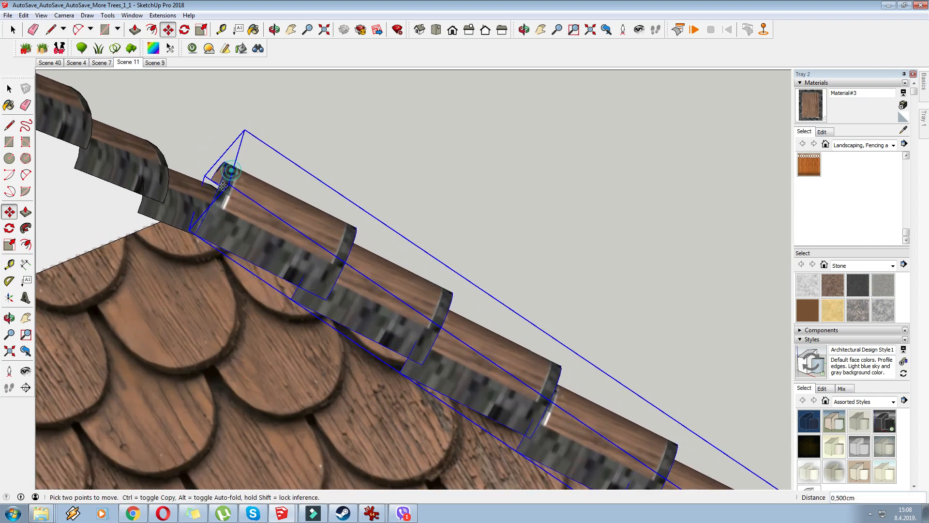
click(218, 202)
scroll(217, 202, down, 1)
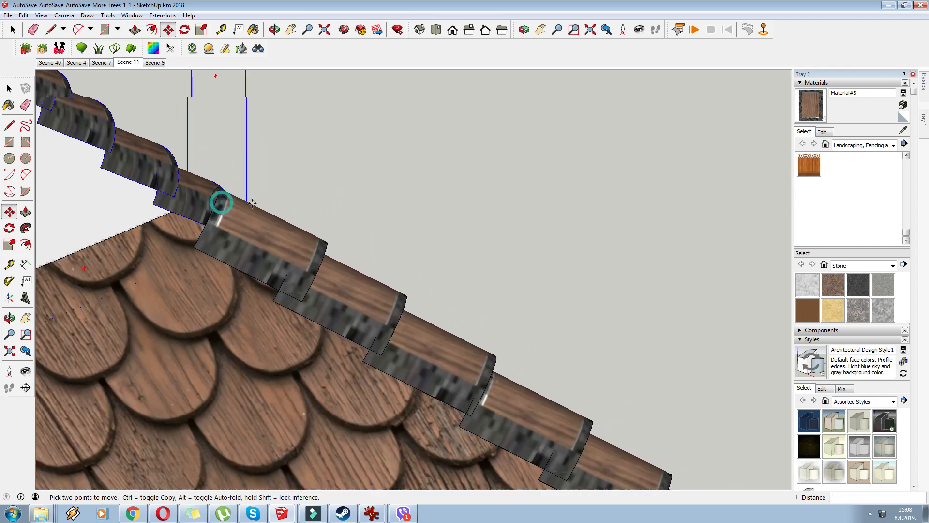
- Move the hip strip about 1.2 cm so its tiles cover the hip line evenly on both sides
middle_drag(217, 202, 271, 227)
scroll(271, 227, up, 1)
click(272, 216)
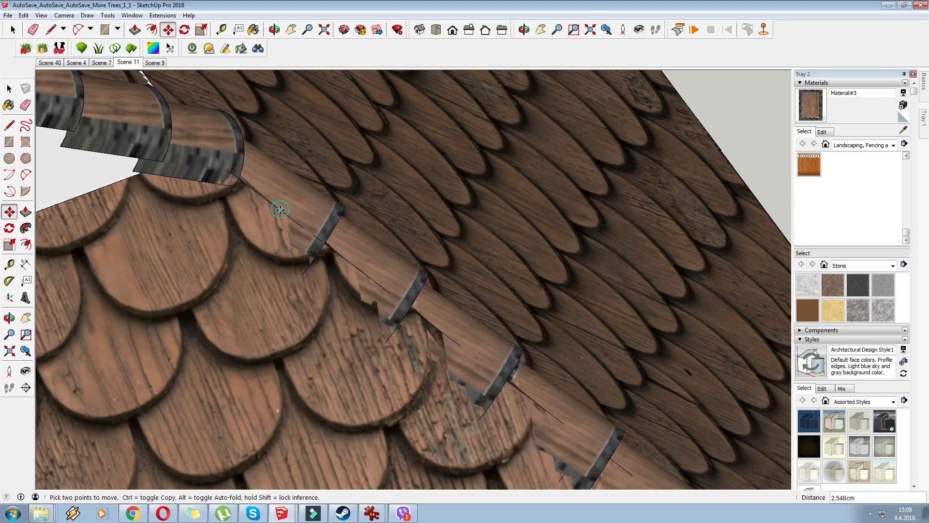
scroll(279, 209, up, 6)
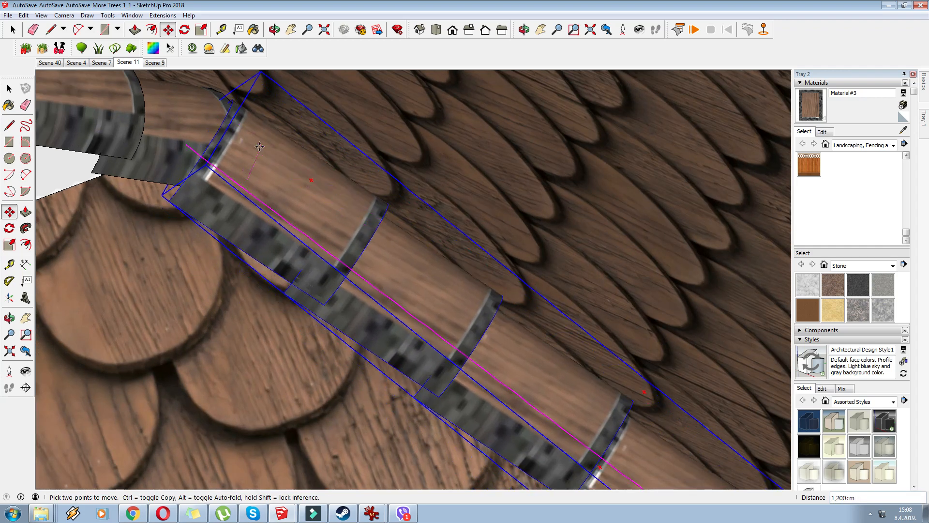
click(260, 147)
- Copy the six-tile hip strip about 25.45 cm down the hip so it continues from the upper strip's end
scroll(319, 194, down, 9)
middle_drag(355, 93, 463, 181)
scroll(315, 154, up, 3)
click(305, 140)
key(ctrl)
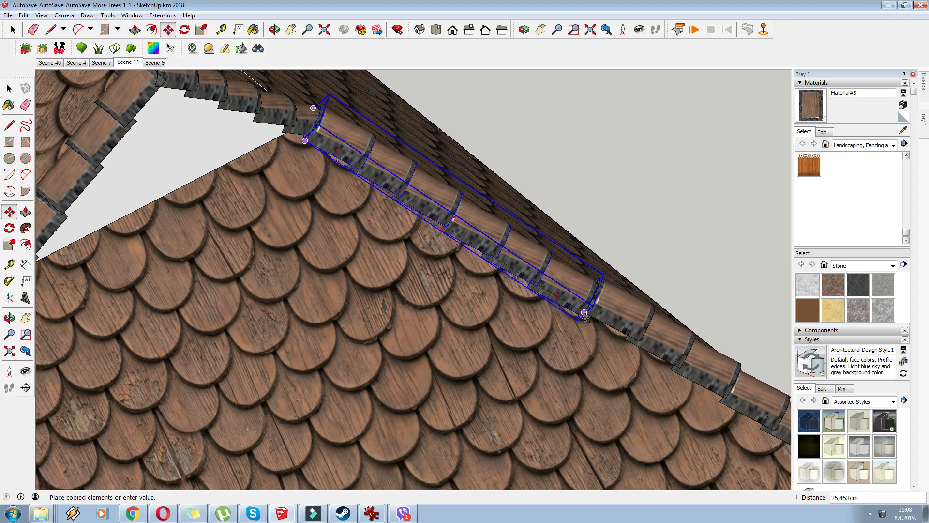
click(582, 316)
- Reposition the lower hip strip onto the hip edge so its first tile overlaps the upper strip's last tile
scroll(388, 184, down, 3)
middle_drag(576, 291, 674, 263)
scroll(517, 301, up, 3)
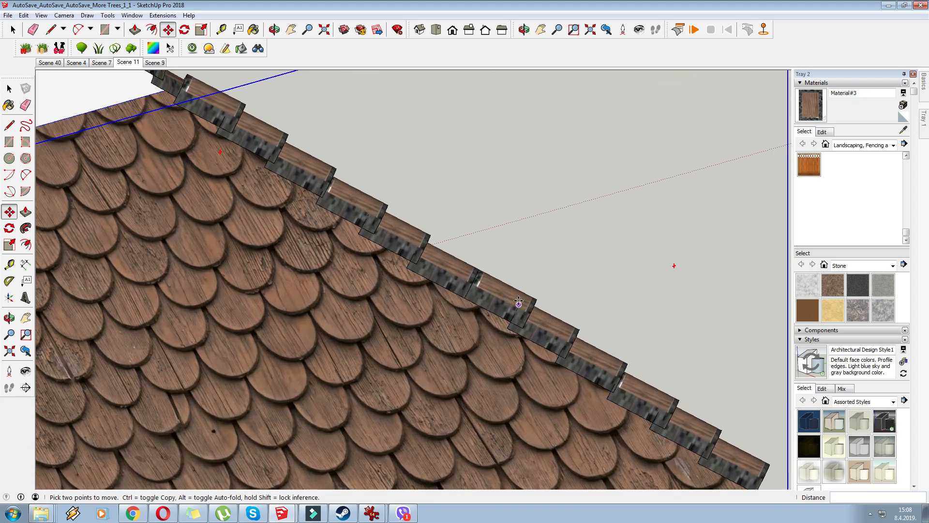
right_click(467, 279)
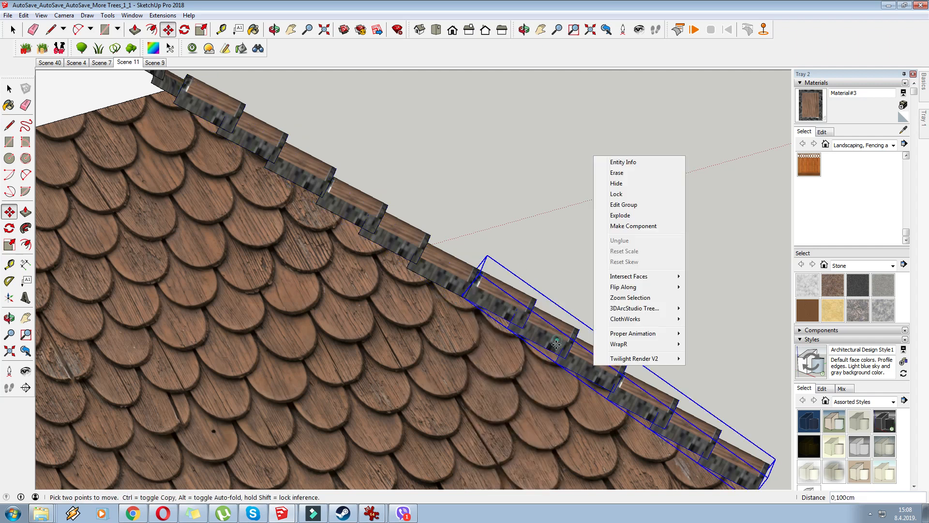
click(593, 365)
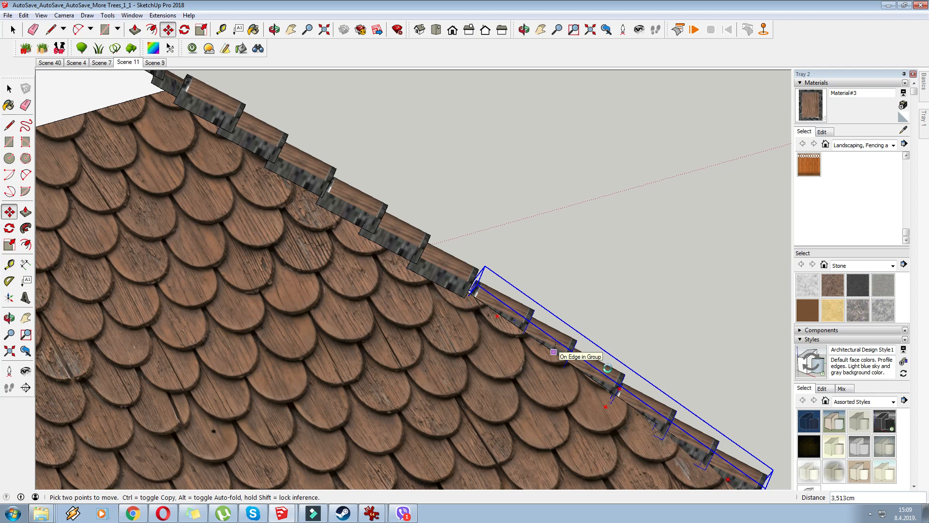
scroll(493, 289, up, 6)
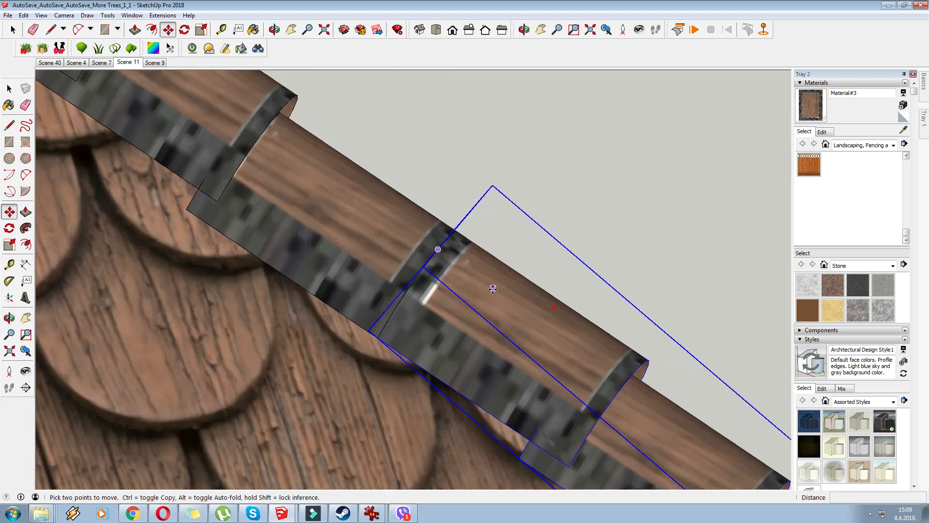
click(493, 288)
- Select the upper and lower hip tile strips and combine them into one group
middle_drag(514, 344, 414, 367)
scroll(611, 354, down, 10)
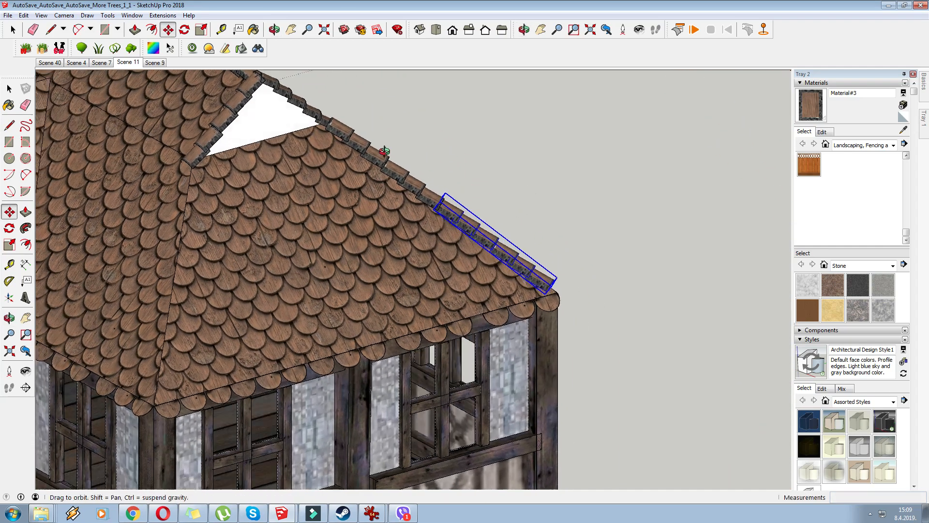
middle_drag(385, 151, 465, 252)
click(13, 30)
drag(452, 126, 622, 219)
scroll(488, 143, up, 2)
click(358, 175)
shift+click(476, 151)
right_click(476, 151)
click(516, 246)
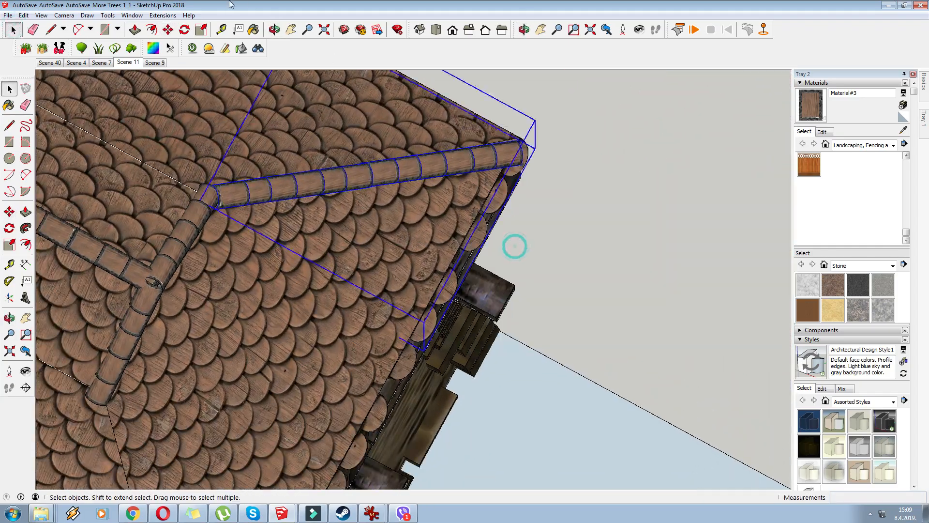
- Rotate the grouped hip tile strip slightly so it follows the line of the roof's hip
click(168, 29)
scroll(366, 280, up, 3)
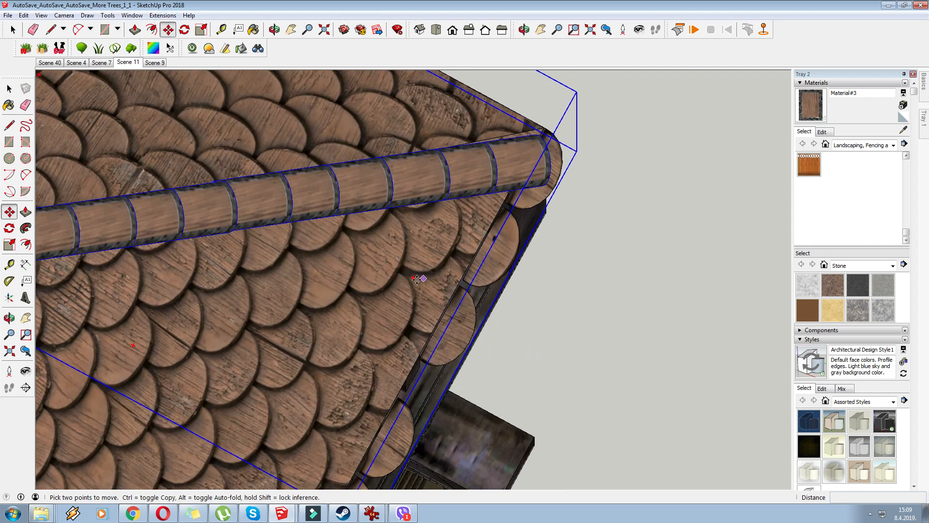
click(412, 280)
click(426, 267)
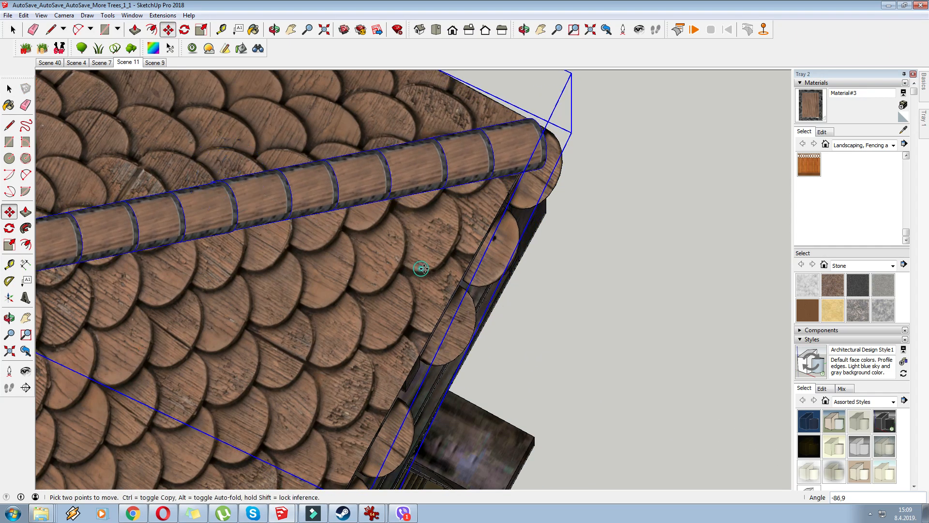
middle_drag(425, 267, 329, 131)
- Scale the grouped hip strip to about 1.03 along the green axis so it reaches toward the eave corner
click(200, 29)
middle_drag(446, 253, 442, 290)
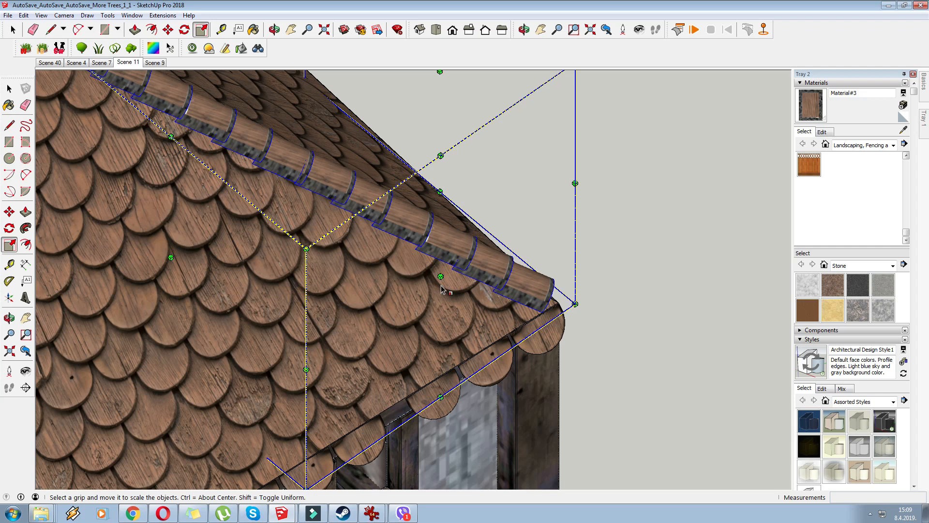
click(443, 278)
click(448, 282)
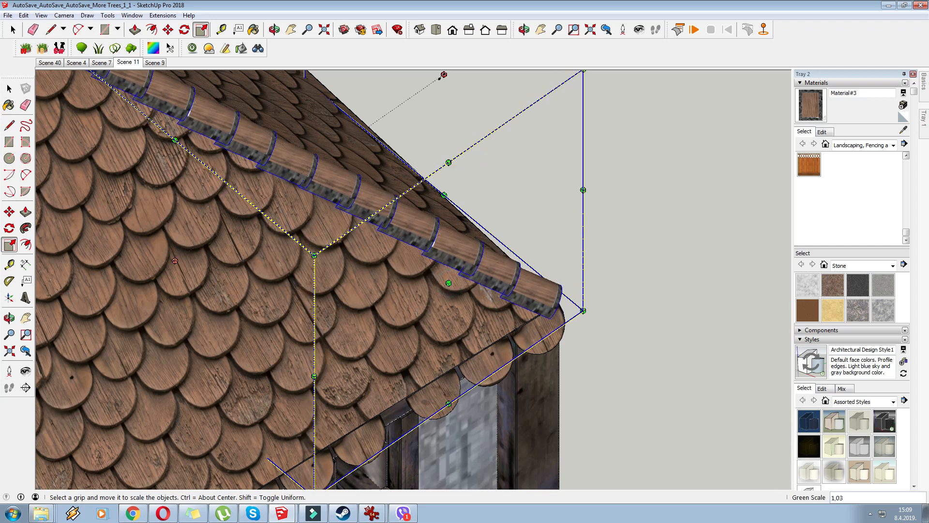
click(444, 75)
scroll(520, 280, down, 2)
middle_drag(520, 280, 518, 249)
- Explode the hip strip's group and regroup its pieces as one group
right_click(266, 150)
click(290, 209)
right_click(282, 165)
click(322, 264)
- Copy the hip strip sideways, mirror the copy and move it about 15 cm onto the opposite hip of the roof end
scroll(386, 206, down, 4)
middle_drag(386, 207, 329, 235)
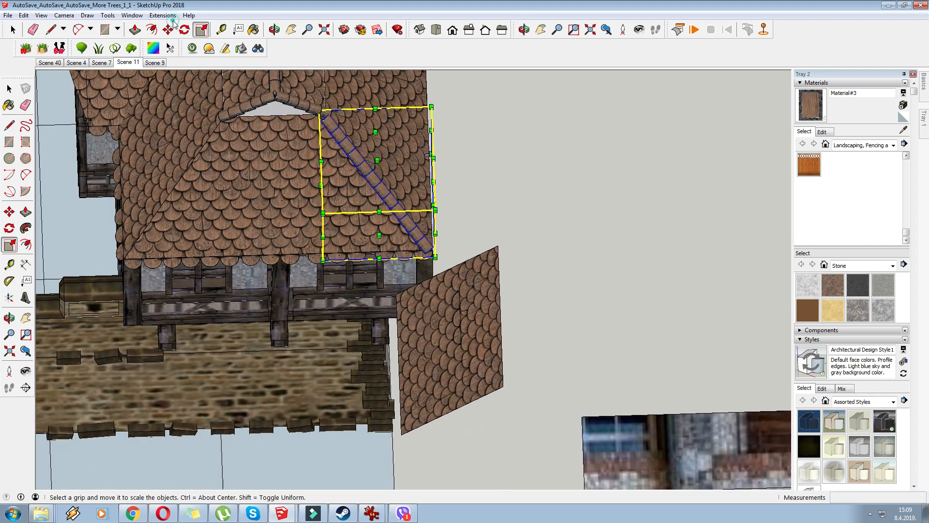
click(171, 24)
key(ctrl)
click(578, 190)
click(539, 191)
click(206, 25)
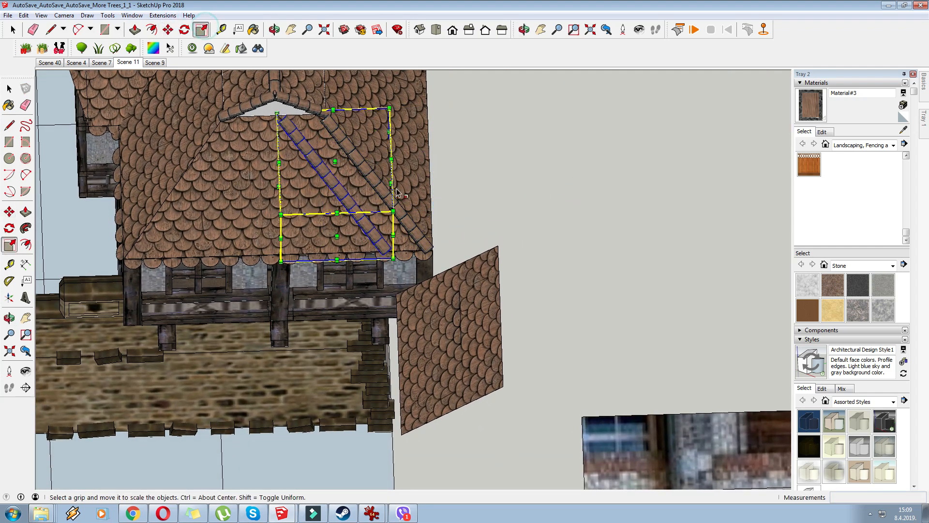
drag(391, 180, 162, 183)
click(168, 30)
click(366, 237)
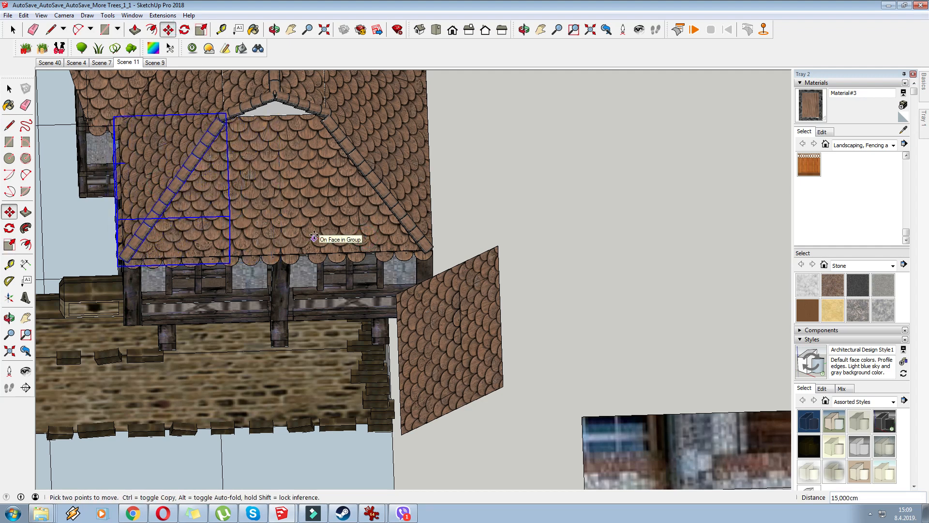
- Copy the hip strip onto the dormer's right valley and place another copy about 10.7 cm to its left
middle_drag(316, 238, 526, 152)
scroll(417, 315, down, 5)
middle_drag(417, 315, 455, 310)
key(ctrl)
click(527, 409)
click(472, 386)
scroll(261, 323, up, 4)
middle_drag(263, 322, 420, 339)
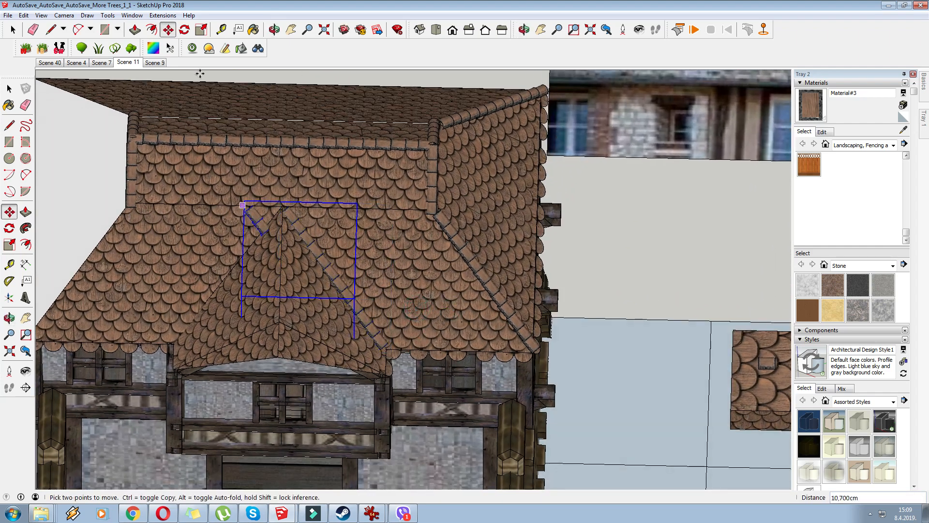
- Mirror the second valley strip and move it onto the dormer's left valley
click(201, 29)
drag(354, 278, 120, 264)
click(152, 30)
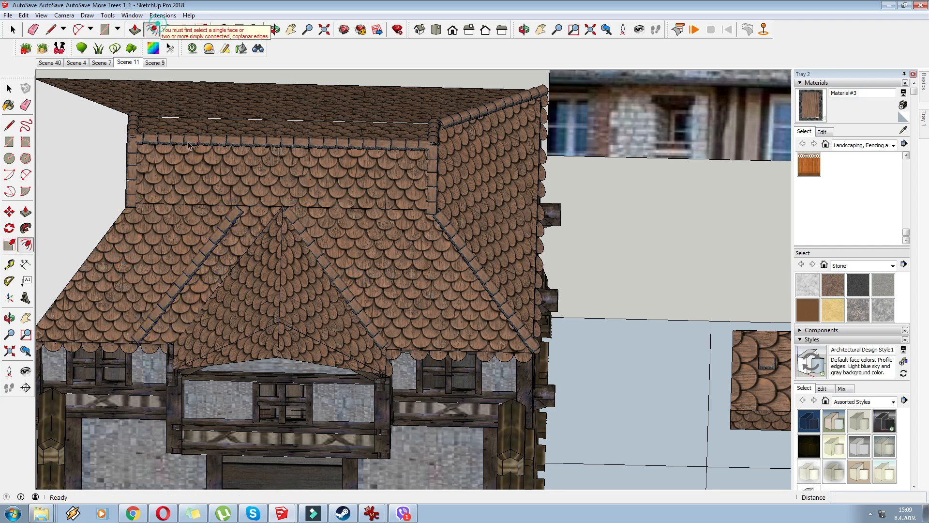
click(168, 29)
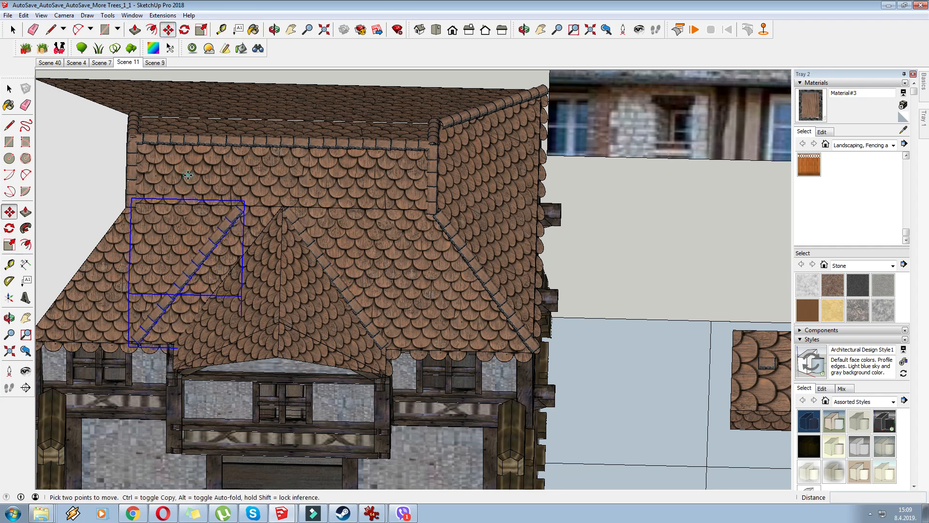
click(187, 175)
scroll(346, 185, down, 2)
- Copy the mirrored strip onto the left hip of the main roof's front slope
key(ctrl)
click(351, 185)
click(229, 183)
- Copy the ridge tile strip onto the break line between the upper and lower front slopes, repeating it leftward about 24.3 cm apart
middle_drag(228, 183, 450, 173)
scroll(450, 173, up, 3)
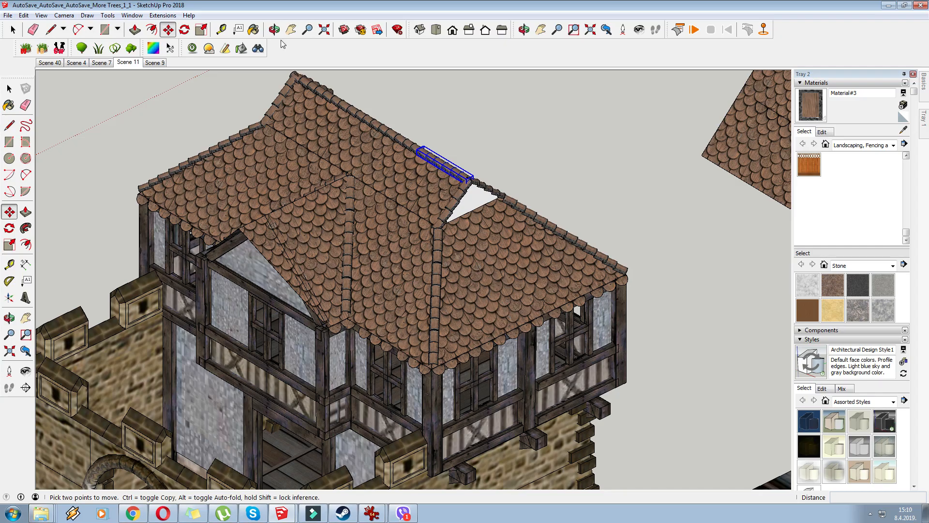
scroll(435, 166, up, 5)
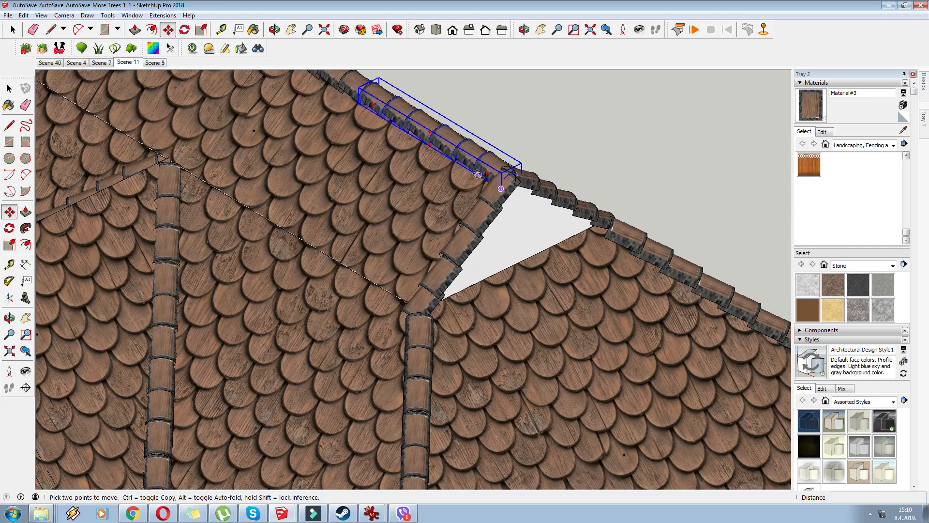
key(ctrl)
click(478, 175)
scroll(390, 300, down, 8)
middle_drag(389, 300, 377, 320)
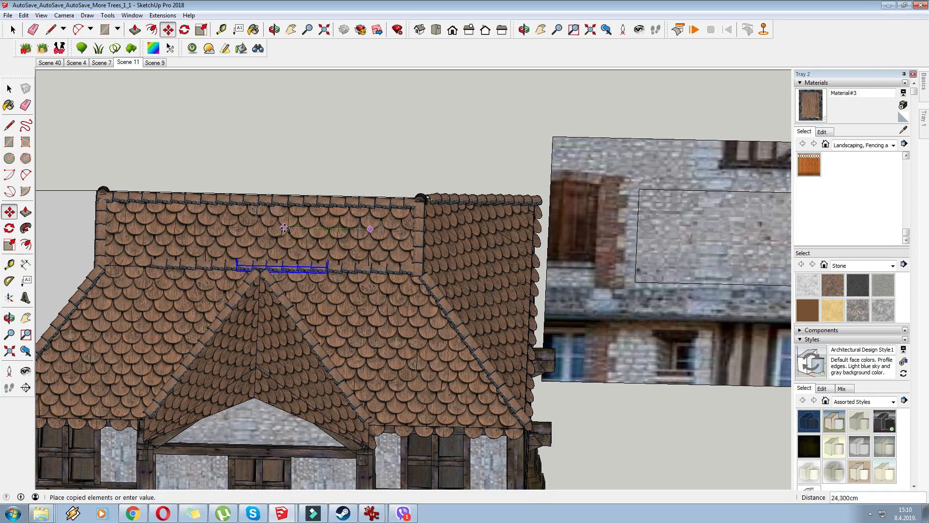
click(284, 228)
scroll(140, 220, up, 3)
click(368, 252)
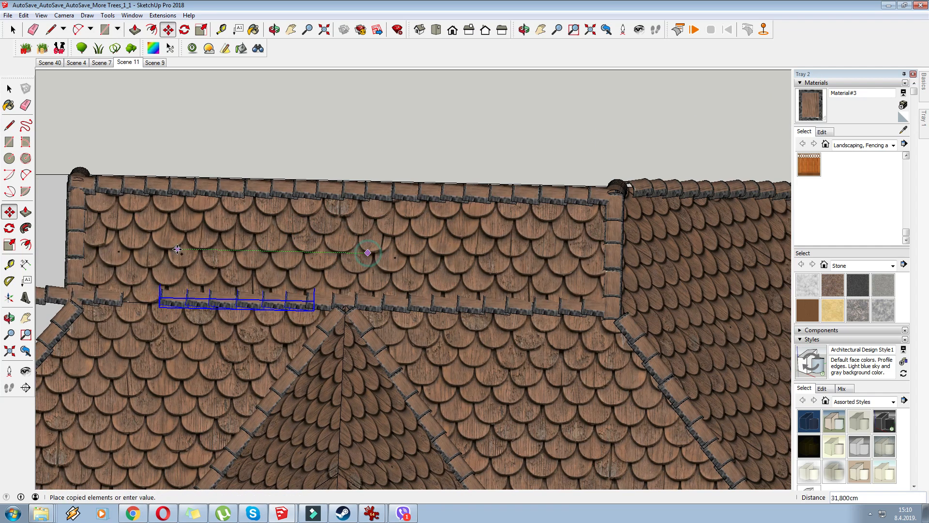
click(218, 251)
- Edit the leftmost break-line strip's group and delete its surplus tiles, keeping three
scroll(389, 205, down, 2)
scroll(92, 277, up, 4)
right_click(188, 262)
click(220, 312)
key(Delete)
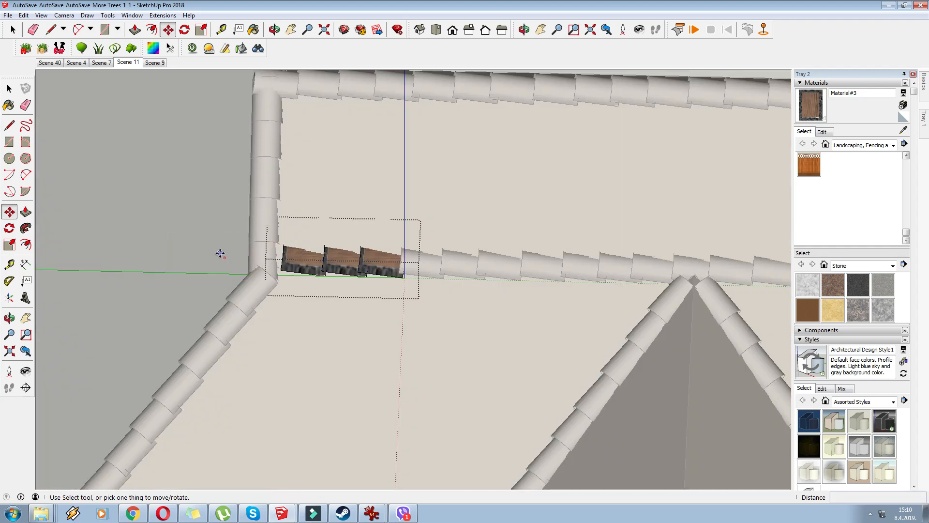
click(222, 256)
- Stretch the shortened three-tile strip lengthwise so it meets the left hip junction
click(203, 30)
middle_drag(285, 179, 375, 213)
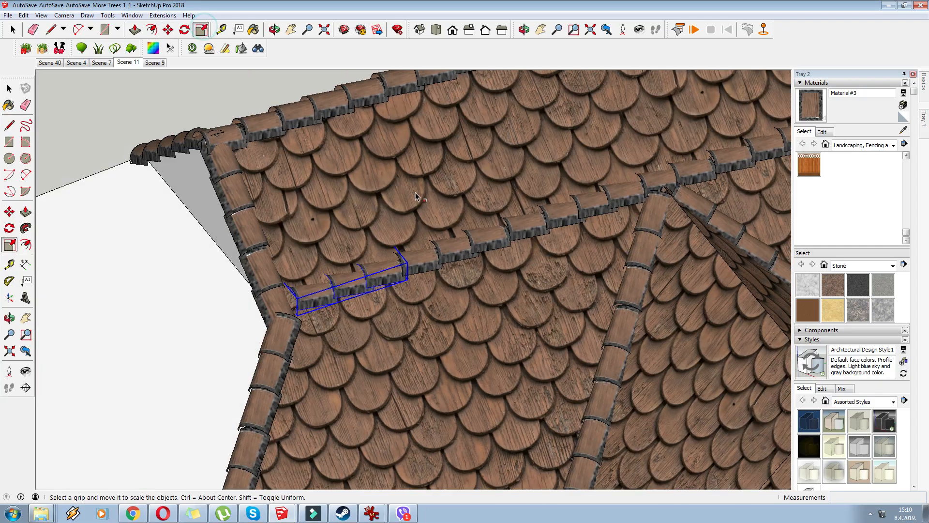
scroll(371, 215, up, 3)
click(238, 335)
click(219, 335)
scroll(377, 141, down, 8)
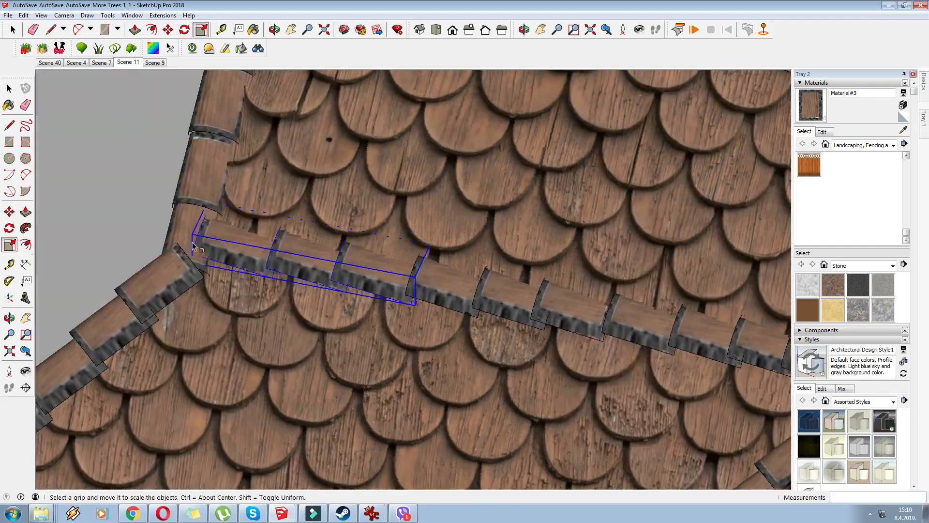
scroll(486, 249, up, 2)
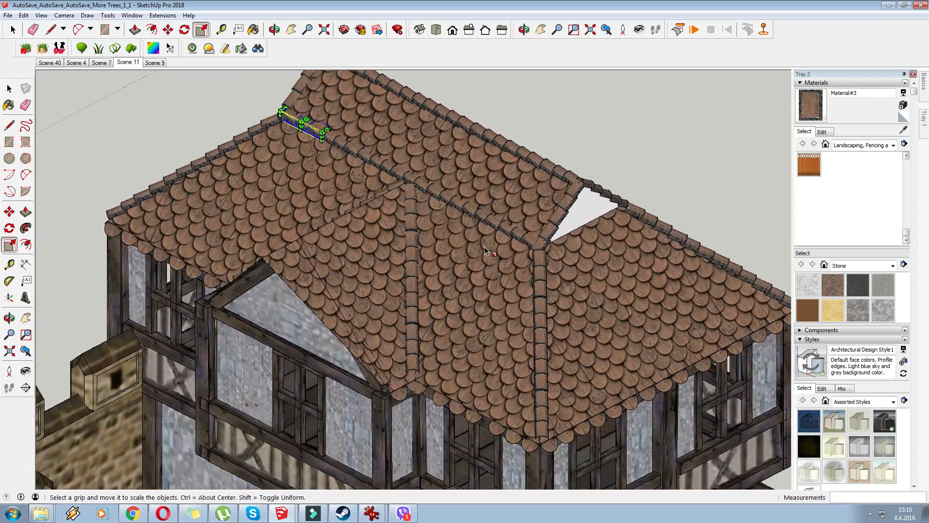
- Select the tile strips on the right part of the break line and combine them into one group
click(448, 192)
click(13, 31)
middle_drag(213, 141, 343, 164)
drag(359, 166, 678, 267)
right_click(519, 211)
click(551, 304)
- Copy the grouped break-line strip about 24.4 cm toward the dormer and rotate the copy to the dormer ridge's direction
middle_drag(484, 271, 339, 184)
click(167, 30)
key(ctrl)
click(509, 278)
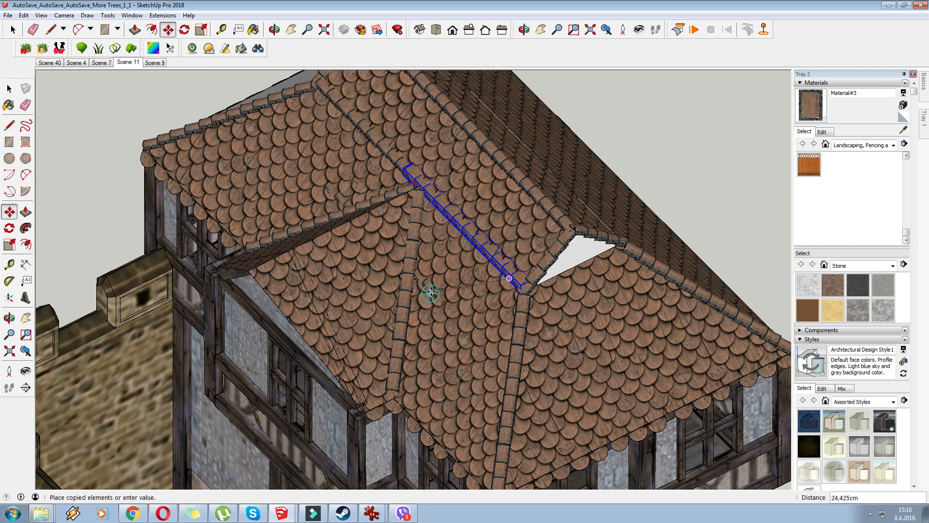
click(430, 292)
scroll(433, 292, up, 3)
click(444, 285)
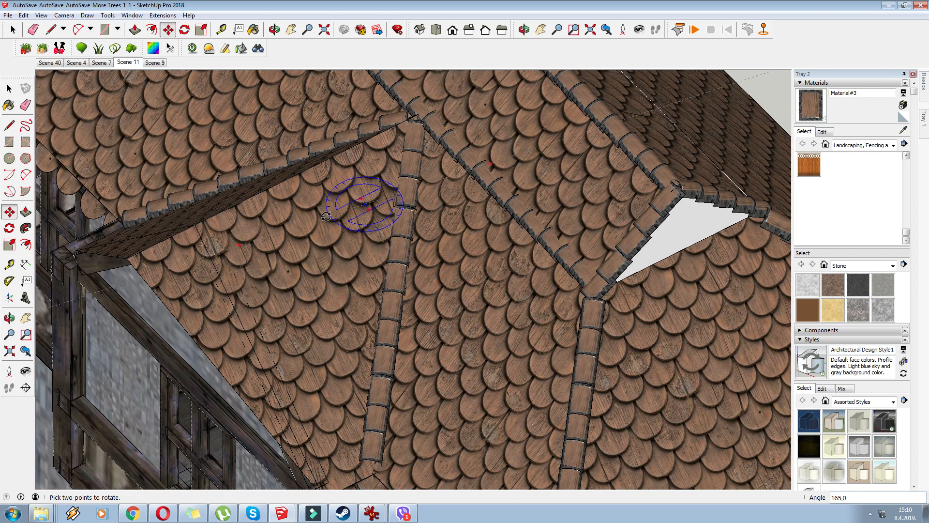
- Move the rotated strip onto the dormer's ridge and adjust its height so its tiles cap the ridge line
scroll(54, 242, up, 5)
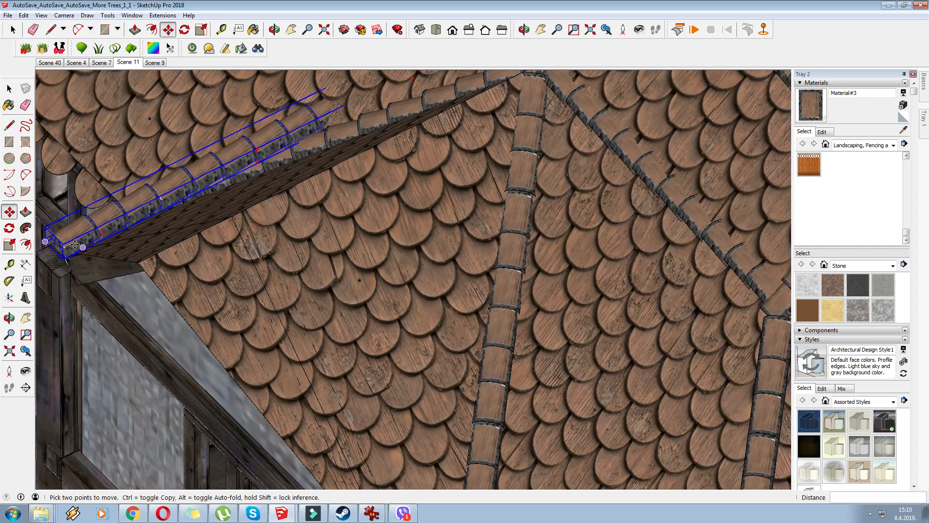
click(50, 240)
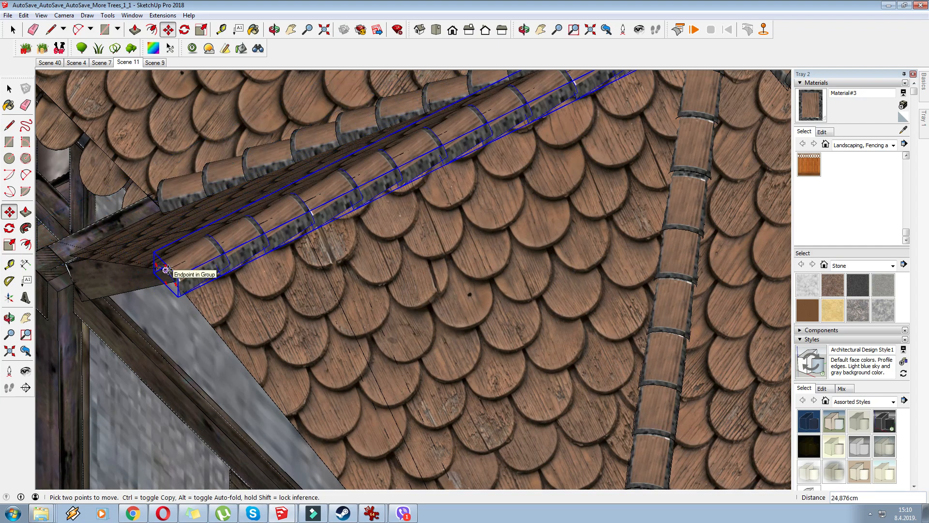
click(167, 269)
scroll(257, 263, down, 2)
middle_drag(290, 257, 300, 229)
scroll(407, 169, up, 5)
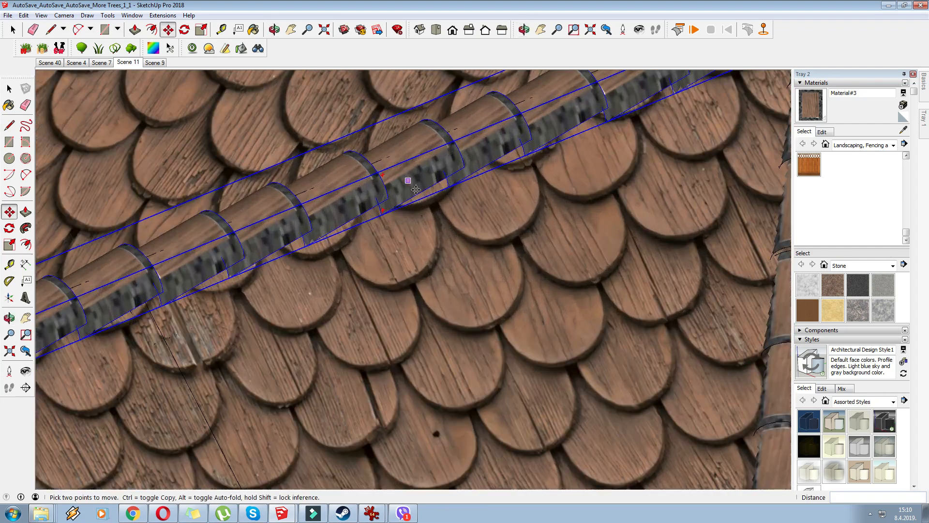
click(430, 191)
click(431, 167)
scroll(430, 165, down, 5)
- Open the roof group and its nested dormer roof group for editing
middle_drag(423, 162, 576, 295)
middle_drag(486, 176, 353, 101)
scroll(412, 232, down, 5)
scroll(354, 101, down, 3)
middle_drag(426, 252, 402, 213)
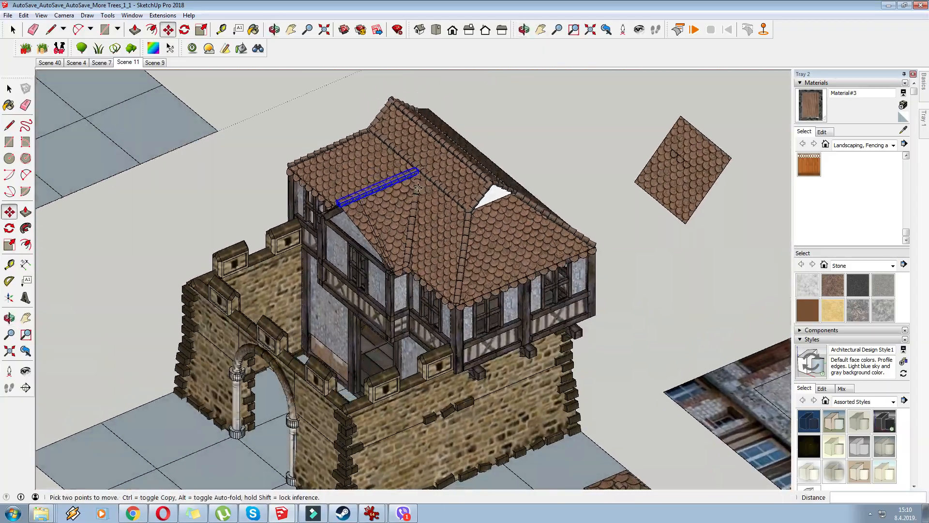
scroll(407, 205, up, 3)
right_click(379, 222)
scroll(408, 272, up, 3)
right_click(369, 221)
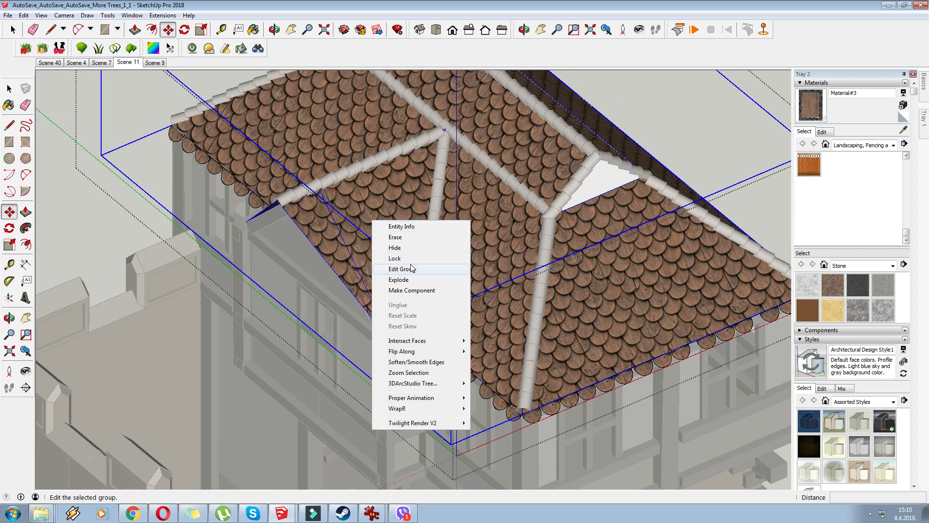
scroll(409, 268, up, 4)
right_click(372, 222)
click(405, 270)
click(33, 30)
click(339, 239)
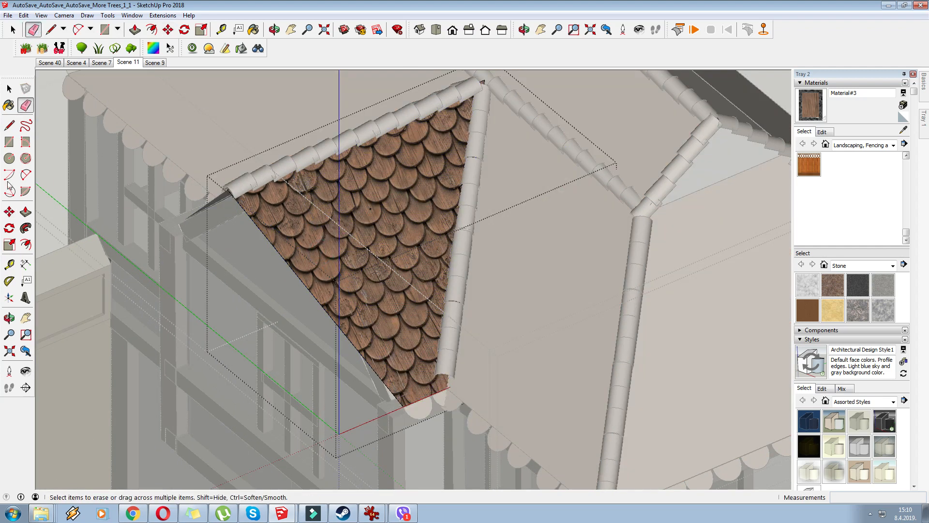
click(27, 246)
scroll(197, 245, up, 2)
click(266, 211)
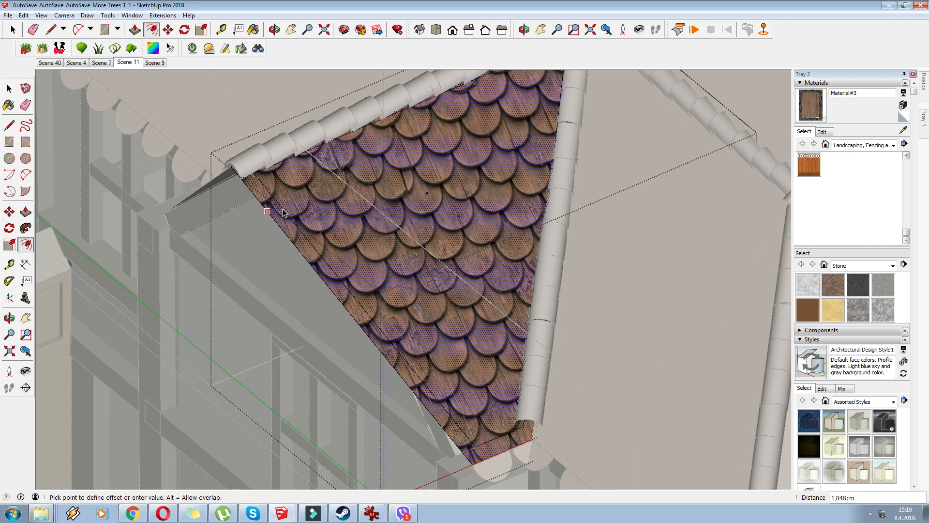
key(Escape)
scroll(204, 237, down, 2)
click(906, 128)
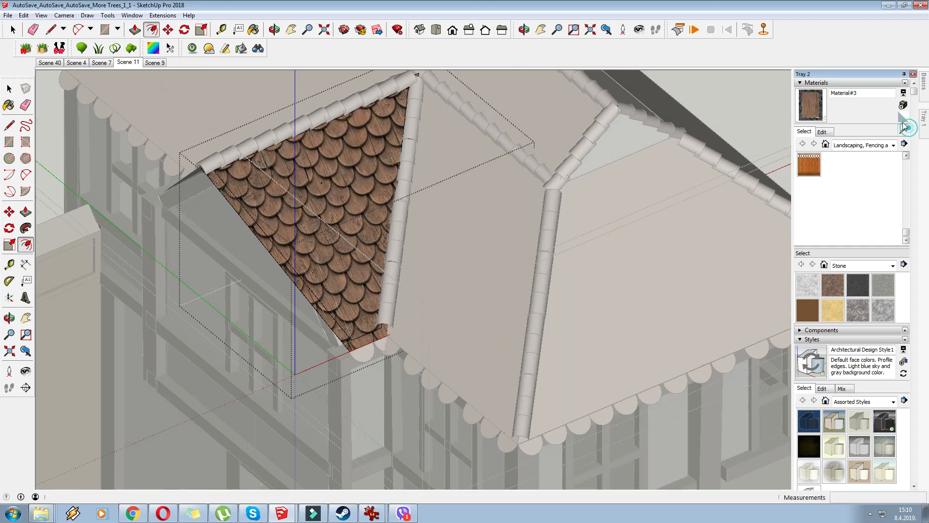
click(833, 286)
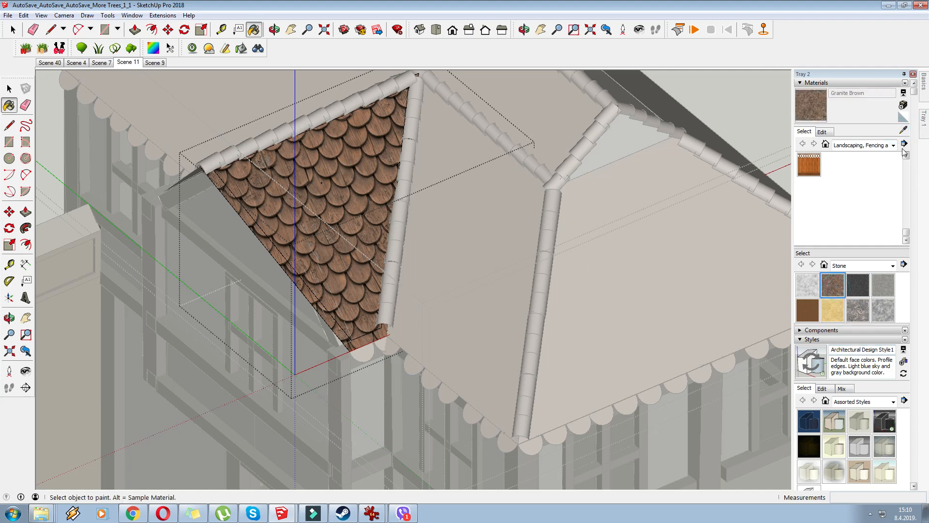
click(348, 348)
scroll(348, 348, up, 2)
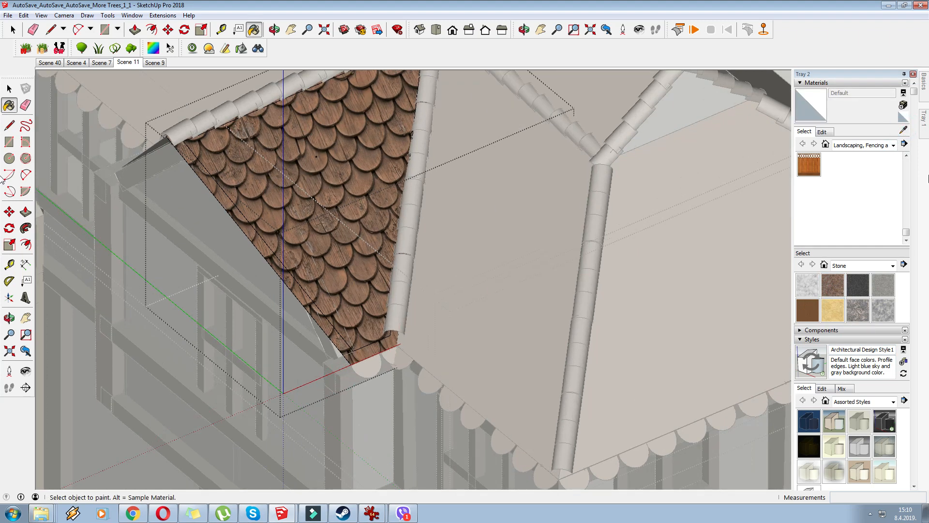
- Paint the dormer roof's exposed front and eave edge faces with the sampled Fencing Wood Old material, then close the group
click(904, 130)
scroll(413, 398, up, 2)
click(412, 397)
scroll(290, 294, down, 4)
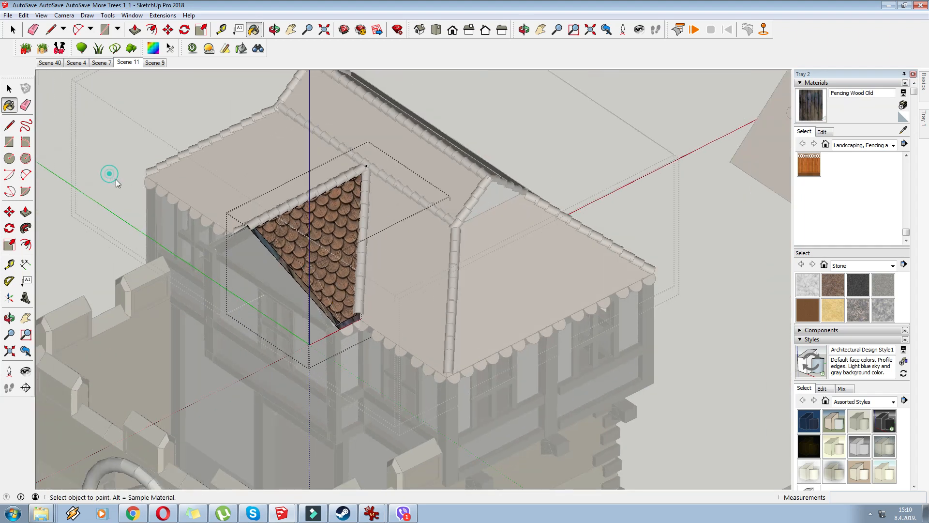
right_click(116, 179)
click(131, 193)
right_click(555, 143)
click(578, 150)
- Open the roof group containing the white triangular gable and paint the gable face with Fencing Wood Old
scroll(536, 165, down, 3)
scroll(536, 165, down, 5)
scroll(477, 174, up, 8)
right_click(460, 179)
click(485, 226)
right_click(465, 172)
click(484, 212)
click(443, 170)
scroll(484, 172, up, 2)
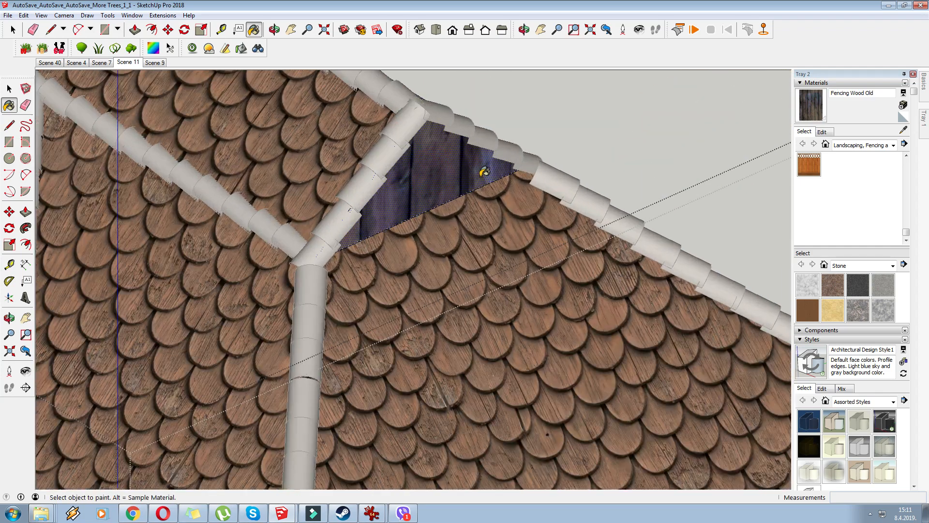
- Offset the triangular gable face's outline inward and push the inner panel back to form a recess
scroll(484, 171, up, 1)
scroll(428, 155, up, 1)
click(432, 169)
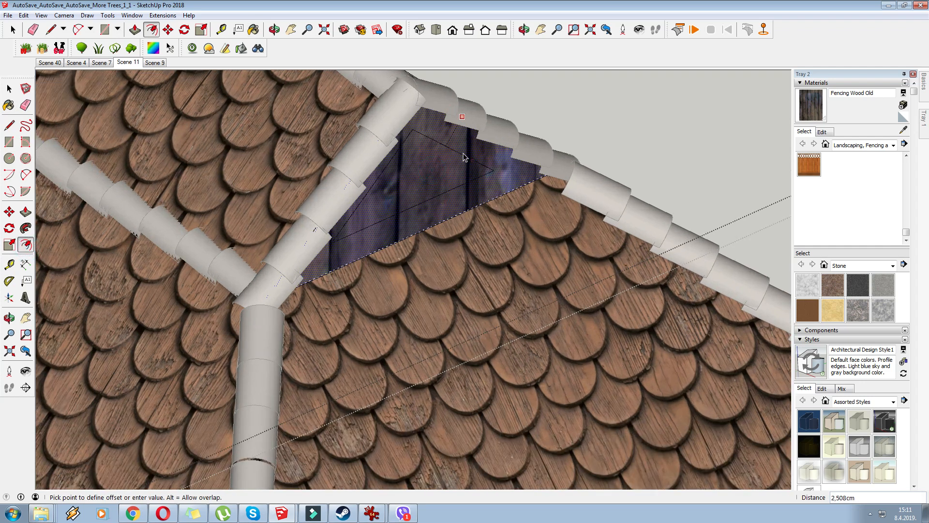
click(135, 31)
scroll(513, 162, up, 1)
right_click(420, 170)
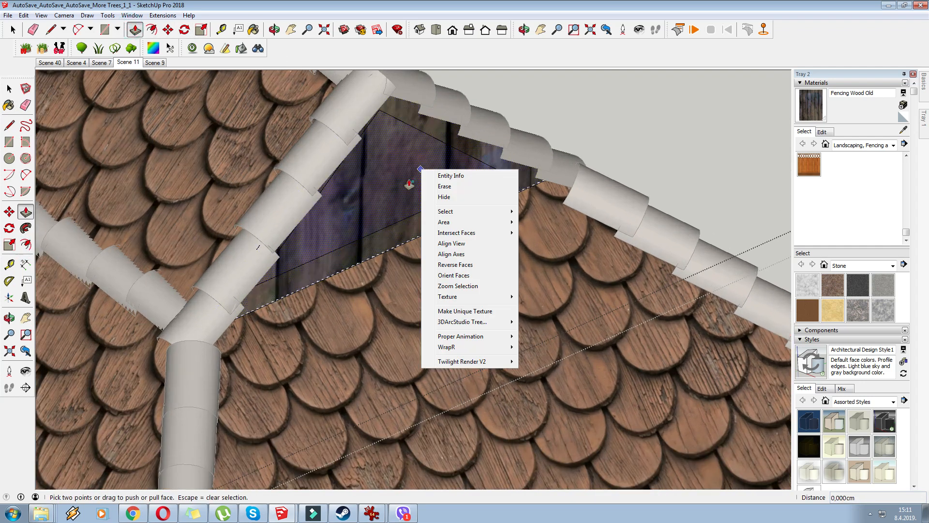
click(410, 183)
click(398, 176)
- Sample the Screenshot_19#2 wall plaster material and paint the recessed triangular gable panel with it
scroll(639, 152, down, 2)
click(903, 131)
scroll(532, 121, down, 3)
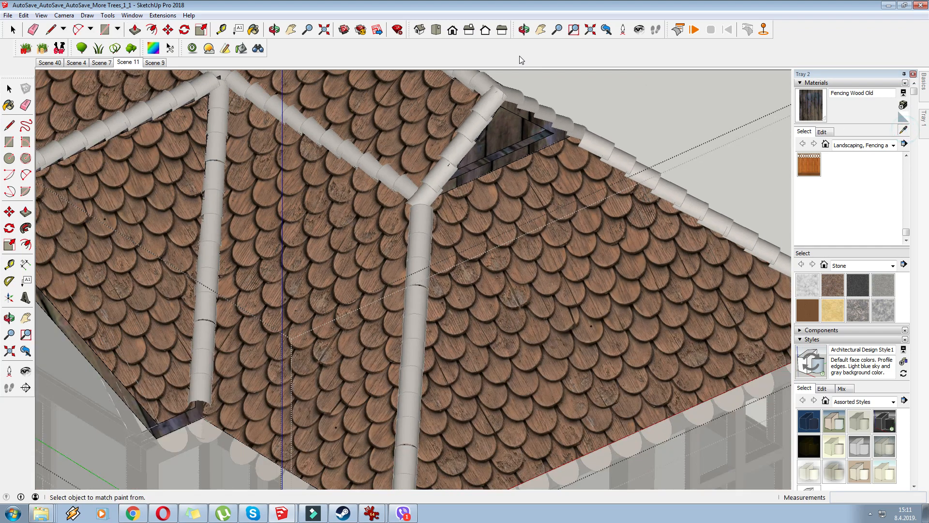
click(322, 321)
scroll(414, 312, down, 2)
right_click(526, 137)
click(548, 143)
middle_drag(550, 138, 537, 125)
right_click(535, 125)
click(555, 131)
scroll(547, 134, down, 4)
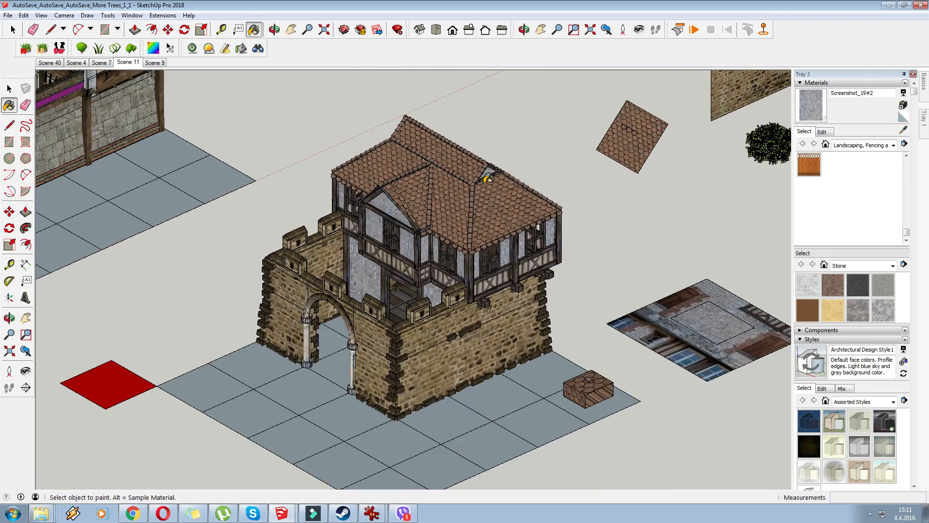
- Select all the roof pieces and ridge tile strips of the gatehouse and combine them into one group
click(295, 30)
drag(467, 187, 371, 207)
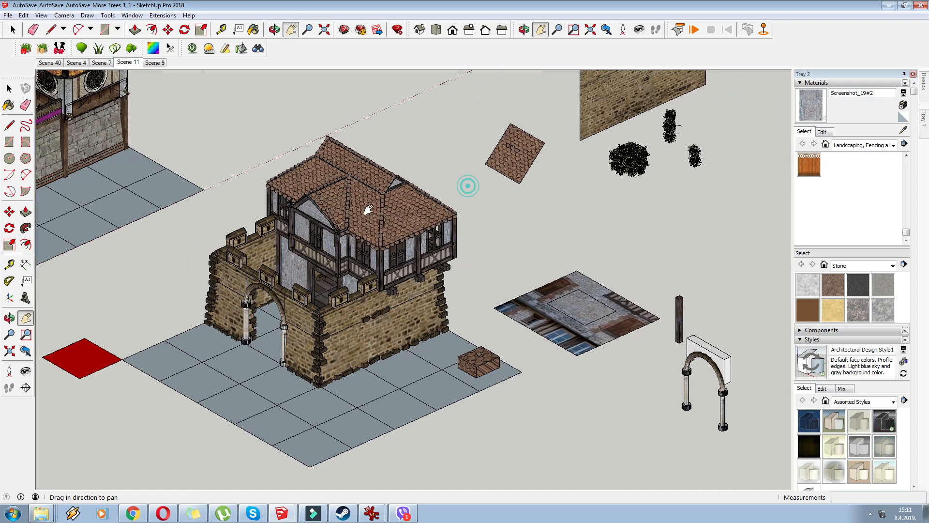
middle_drag(369, 208, 371, 190)
drag(387, 183, 419, 188)
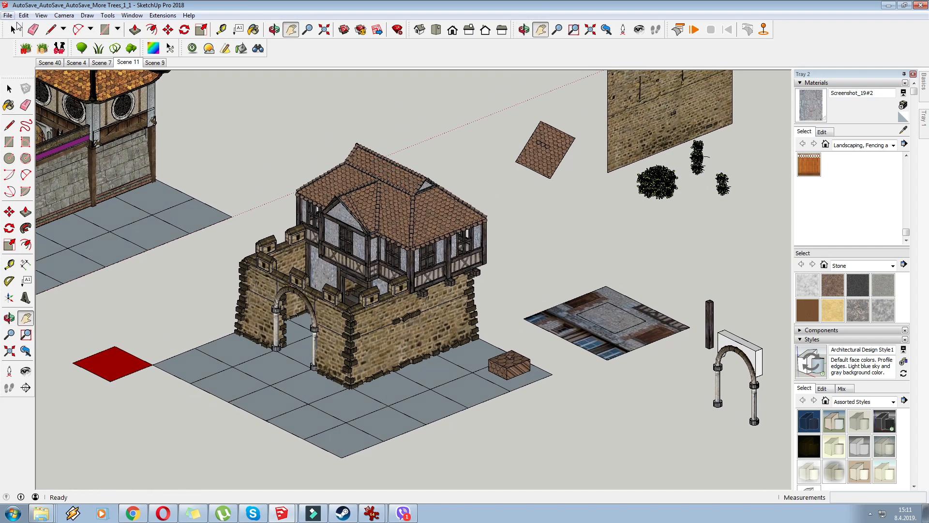
click(13, 30)
middle_drag(238, 155, 252, 168)
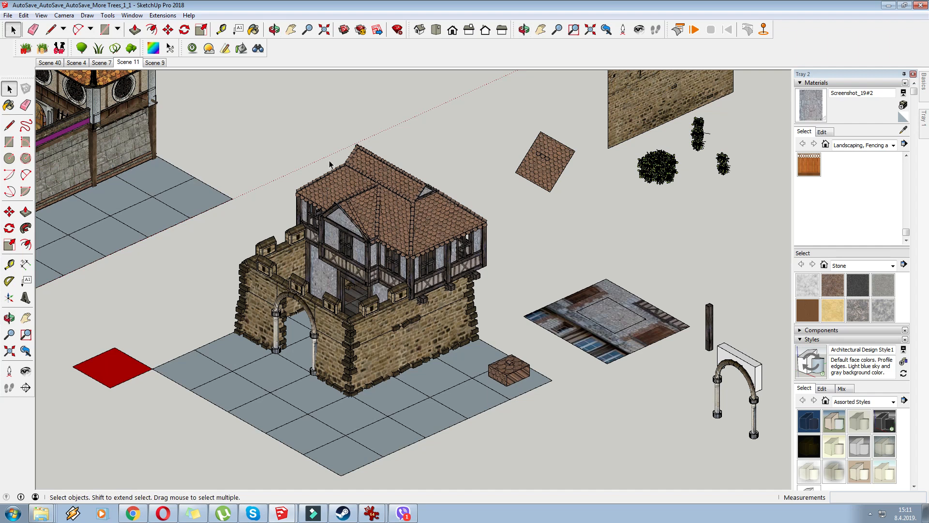
scroll(330, 165, up, 3)
drag(519, 270, 588, 329)
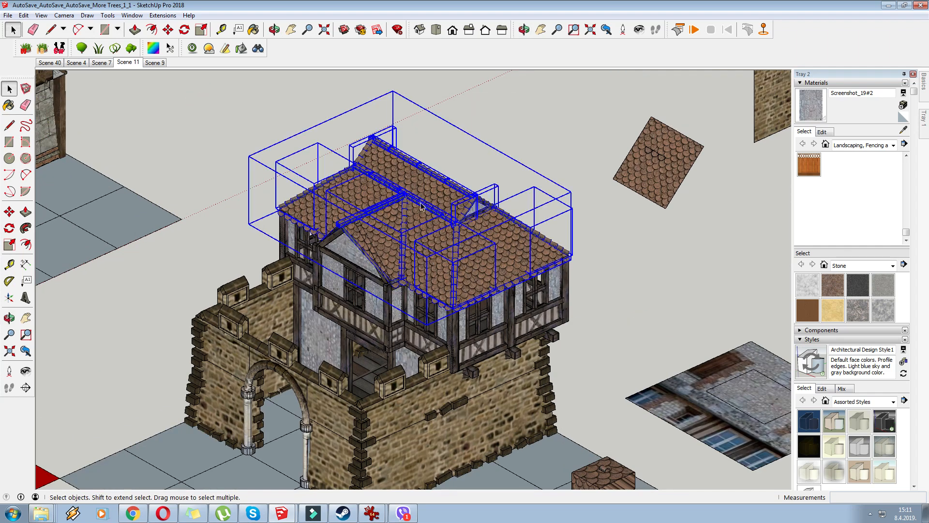
right_click(424, 224)
click(454, 318)
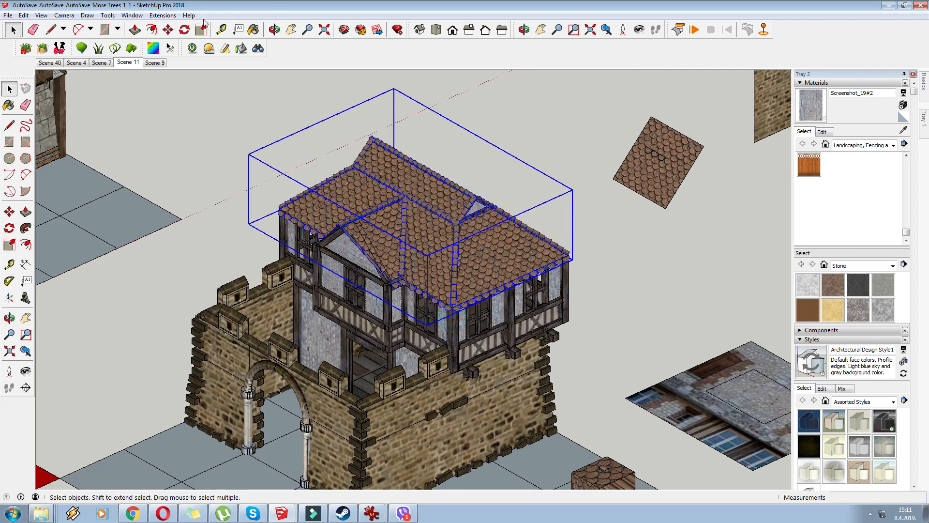
- Scale the gatehouse roof group to 1.02 along the red axis
click(201, 30)
scroll(478, 160, up, 2)
drag(479, 160, 481, 158)
middle_drag(481, 158, 236, 170)
scroll(310, 230, up, 5)
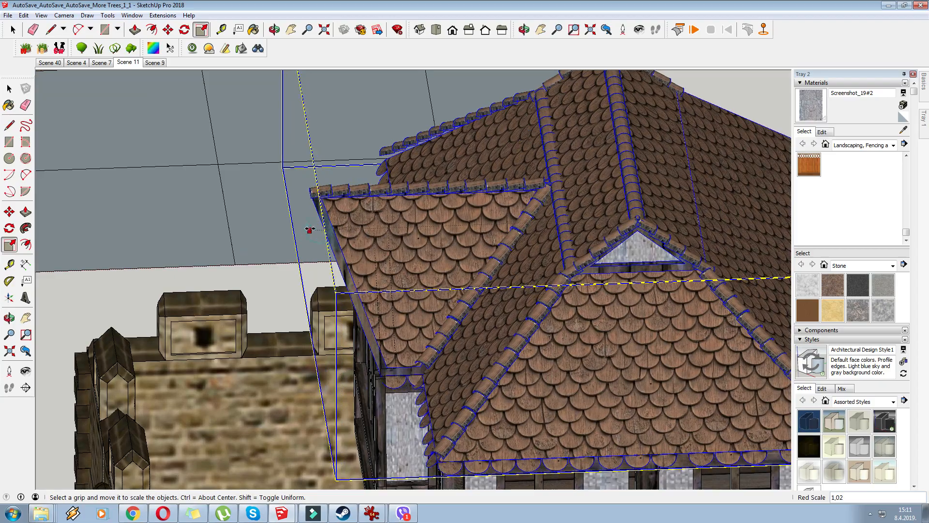
click(308, 229)
- Scale the roof group to 1.02 along the green axis, stretching it slightly at both ends, and deselect it
middle_drag(280, 220, 411, 240)
scroll(290, 212, down, 4)
middle_drag(290, 169, 271, 179)
drag(304, 178, 296, 180)
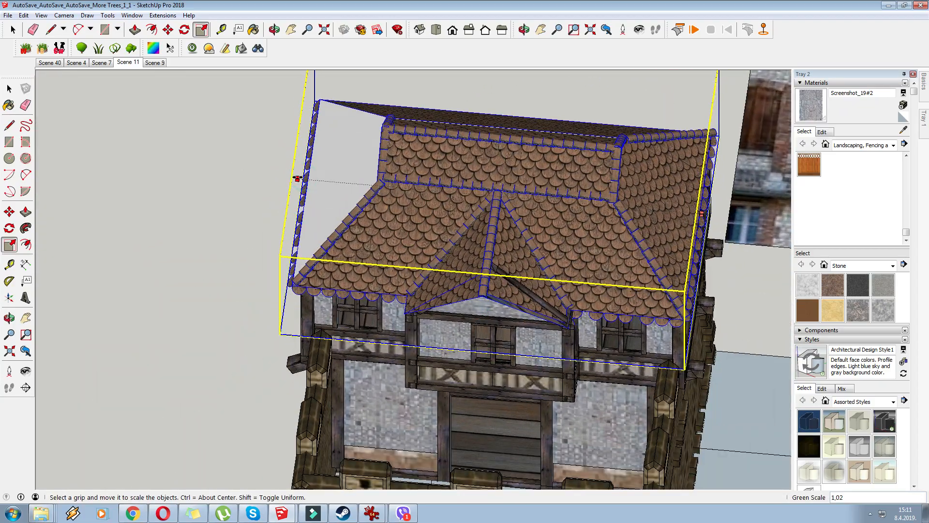
scroll(297, 181, down, 2)
middle_drag(443, 191, 571, 229)
scroll(548, 213, up, 2)
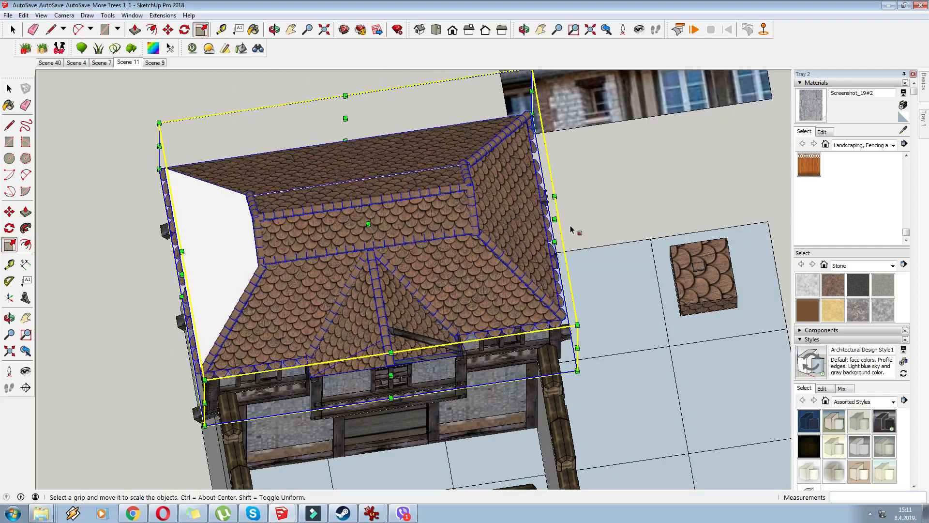
drag(555, 217, 562, 217)
middle_drag(571, 234, 423, 244)
scroll(412, 283, down, 2)
scroll(413, 283, down, 2)
click(220, 144)
middle_drag(220, 143, 220, 189)
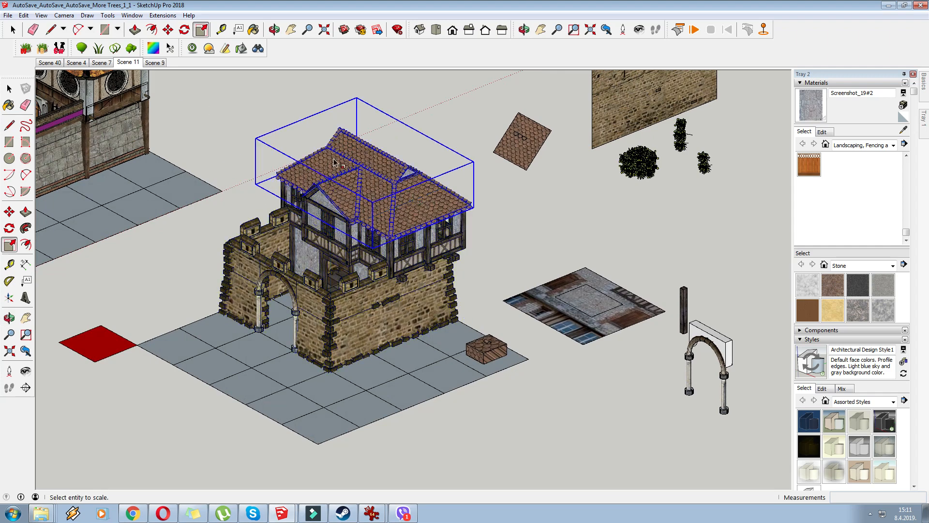
- Choose the Wood Fence material and draw a circle on the ground beside the red square
scroll(387, 218, up, 2)
scroll(445, 205, down, 2)
mouse_move(445, 205)
middle_down()
mouse_move(448, 194)
mouse_move(448, 204)
middle_up()
middle_drag(712, 236, 713, 238)
scroll(869, 296, down, 3)
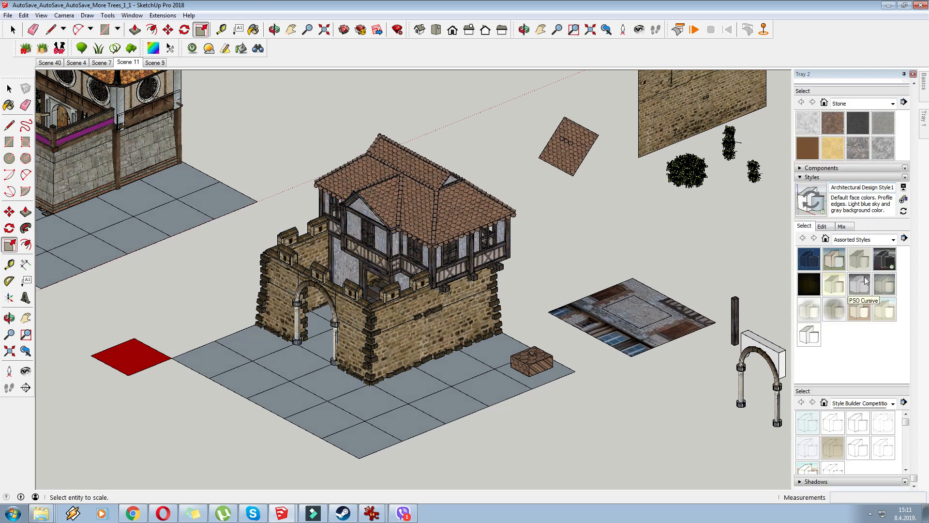
click(832, 148)
scroll(834, 145, up, 1)
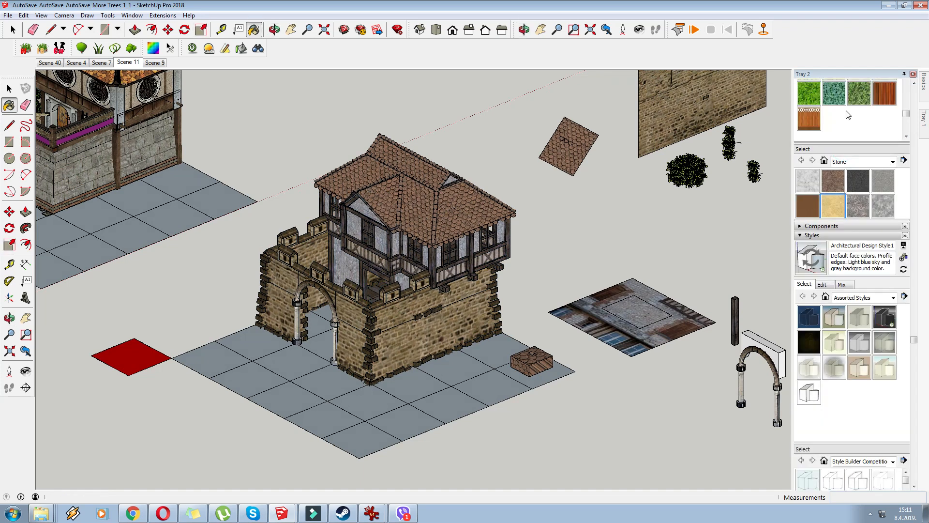
click(884, 95)
scroll(465, 298, down, 2)
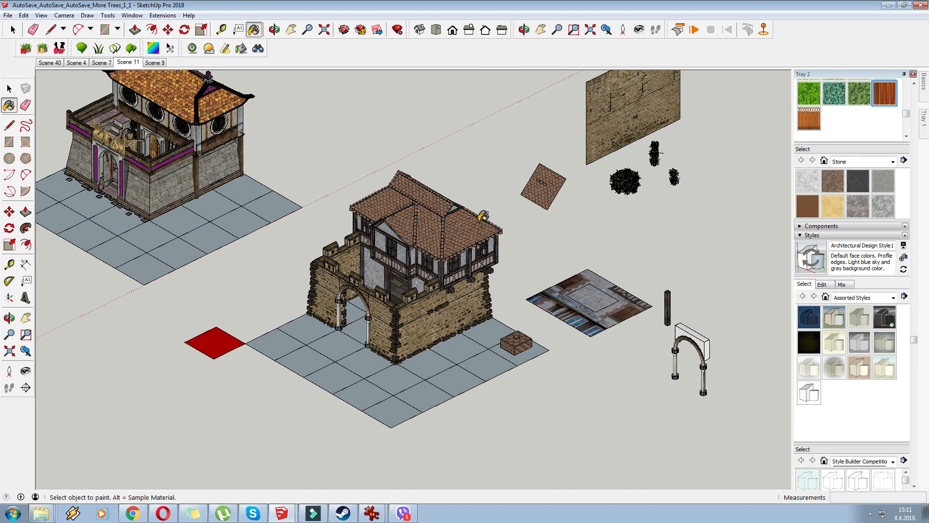
click(9, 158)
scroll(248, 286, up, 1)
- Paint the circle with Wood Fence and make its texture unique
click(9, 105)
click(236, 279)
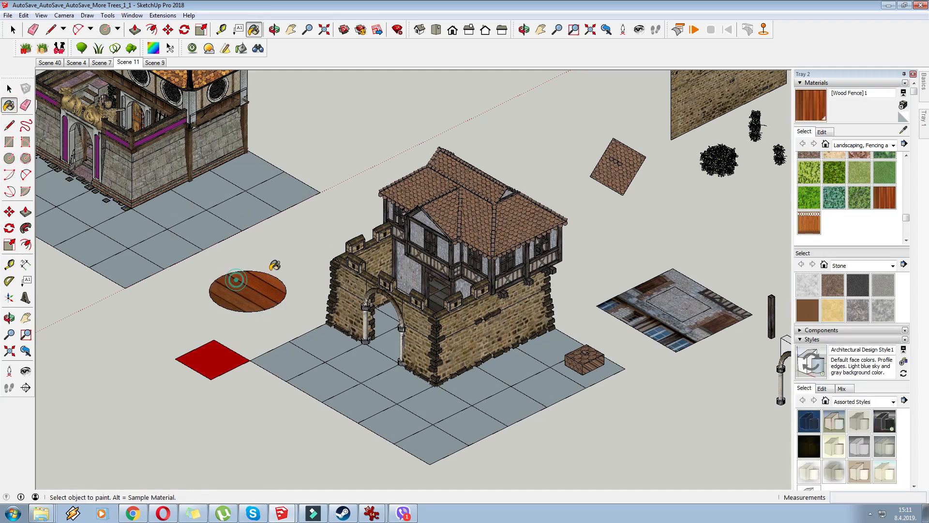
right_click(251, 286)
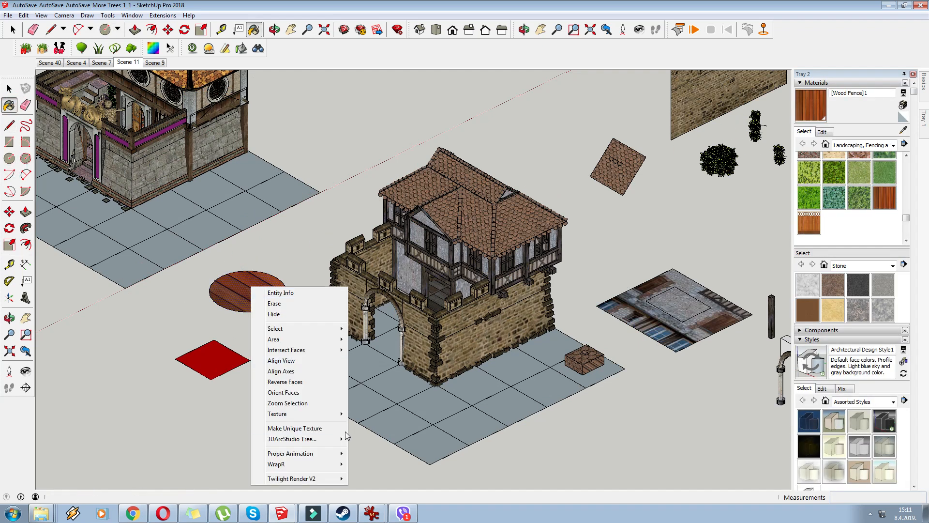
click(310, 427)
middle_drag(285, 301, 293, 282)
- Sample the roof tile material, match its color to the wood-painted circle and adjust its brightness
click(470, 211)
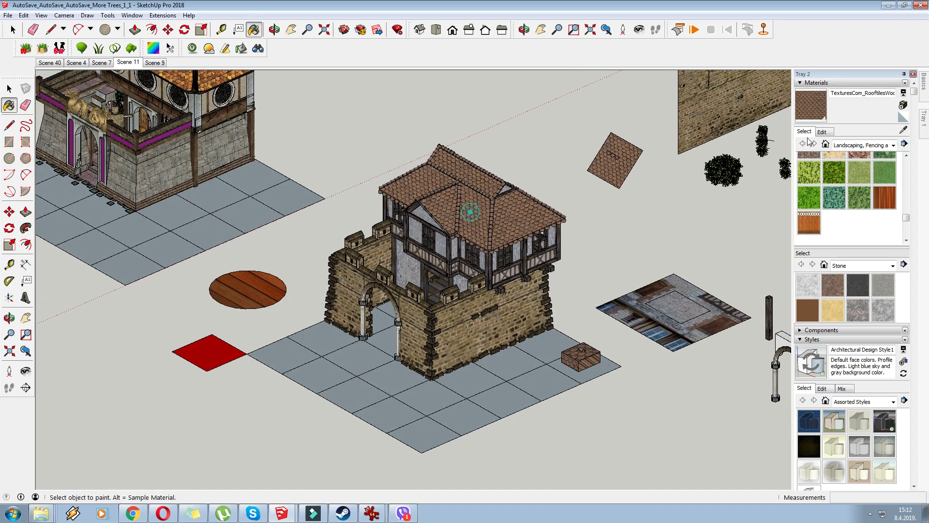
click(822, 132)
click(883, 154)
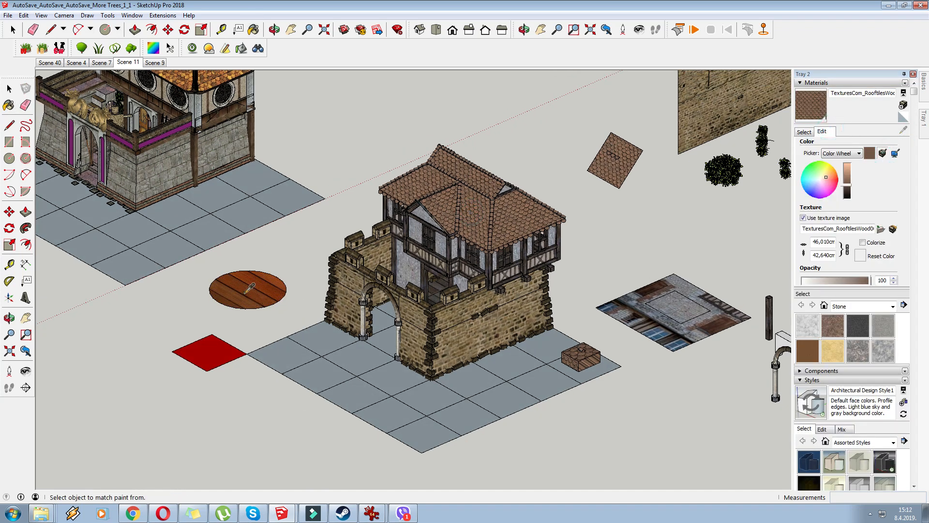
click(263, 269)
drag(845, 180, 847, 189)
middle_drag(596, 214, 582, 224)
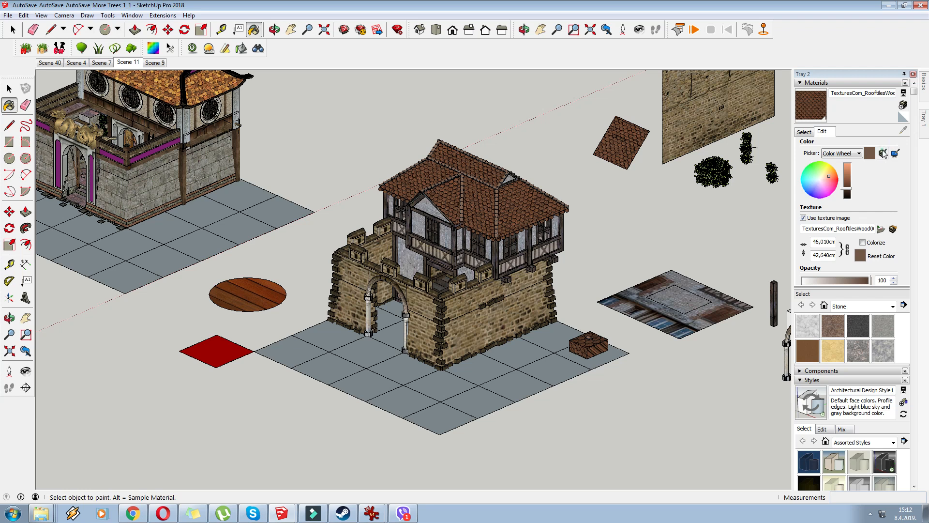
- Try a paler roof tile color matched from the neighbouring building, and undo the color edits and the circle's wood paint
click(223, 86)
middle_drag(444, 163, 439, 173)
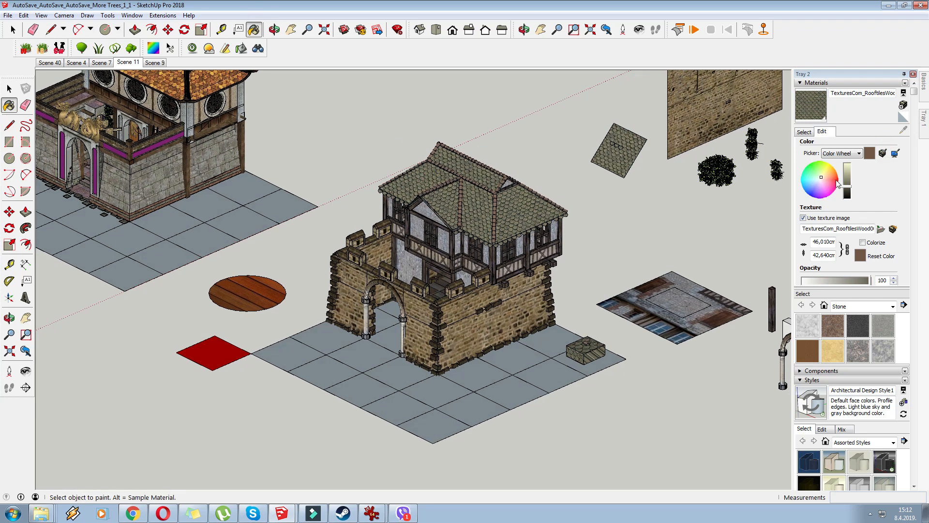
click(847, 175)
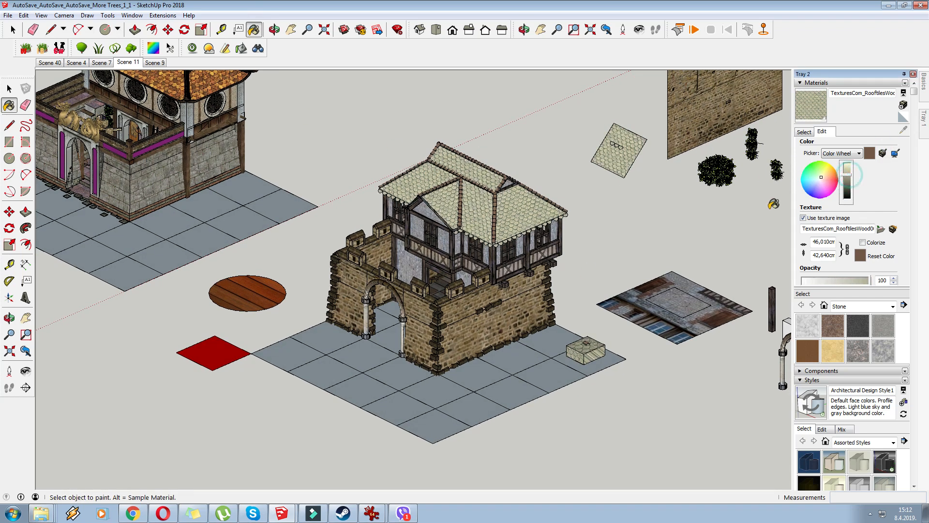
middle_drag(597, 226, 592, 233)
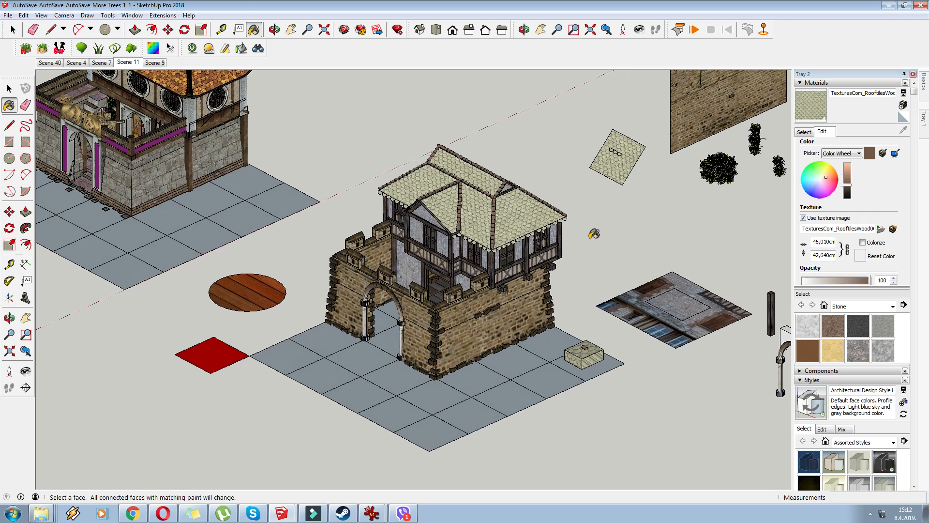
key(ctrl+z)
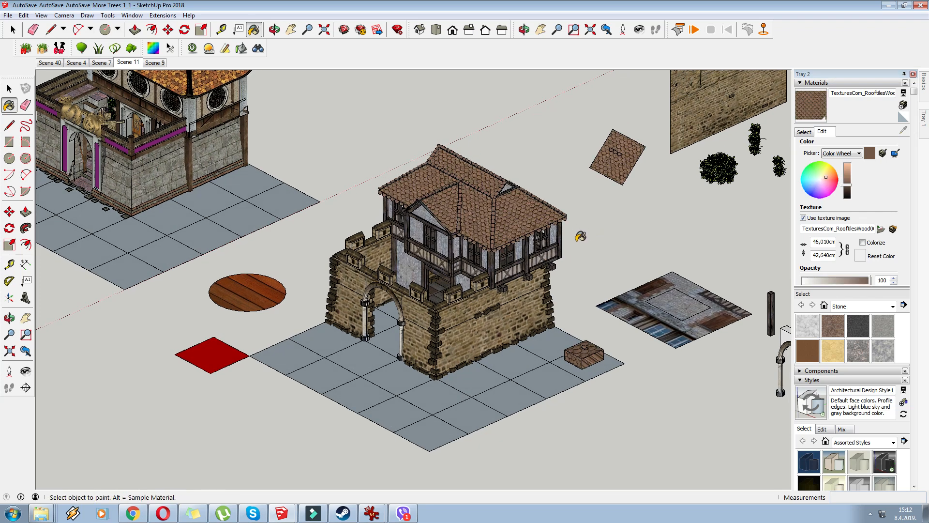
key(ctrl+z)
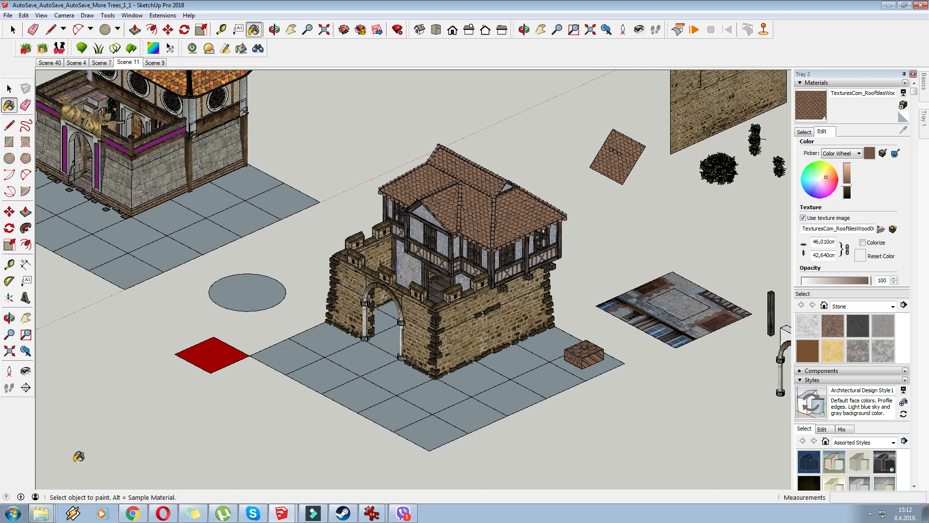
- Check the Franks Sources folder, and import the brown Screenshot_3 image from the desktop into the SketchUp model beside the gatehouse
click(41, 513)
click(44, 520)
click(43, 478)
click(620, 263)
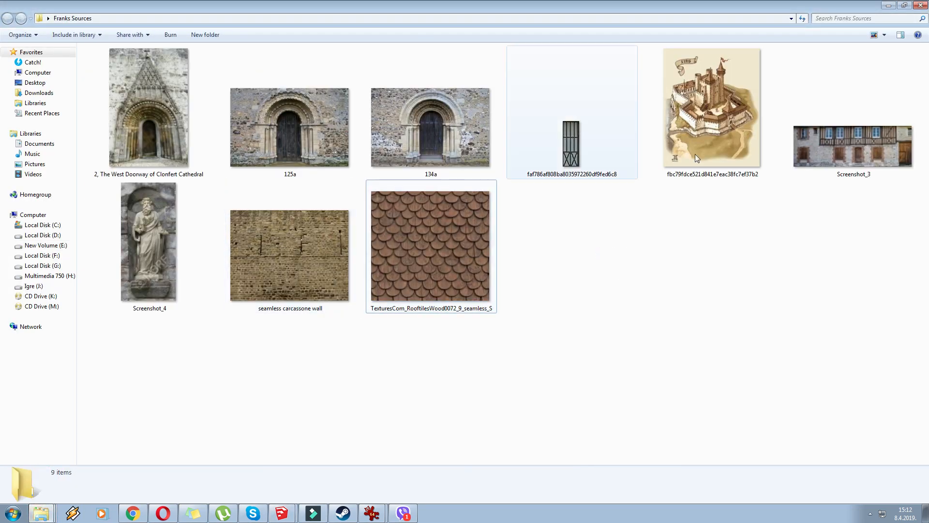
right_click(486, 517)
click(507, 471)
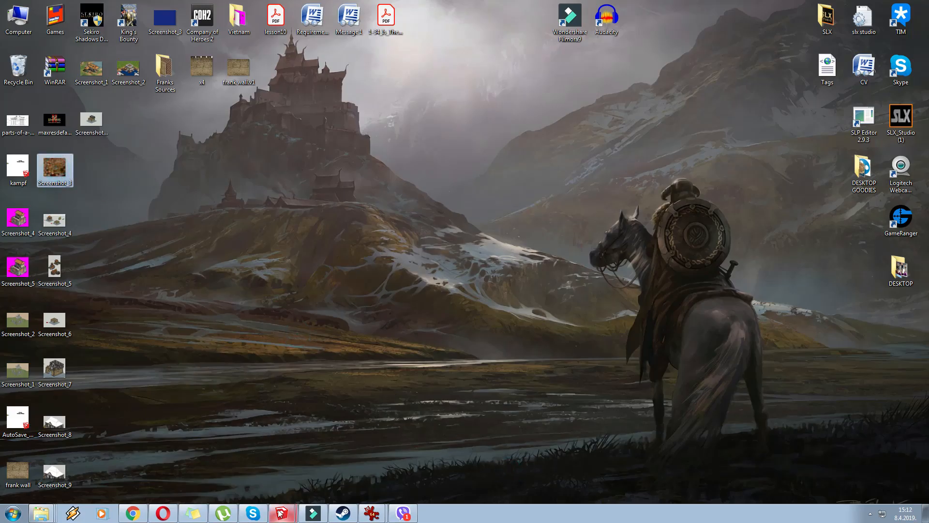
drag(283, 479, 354, 401)
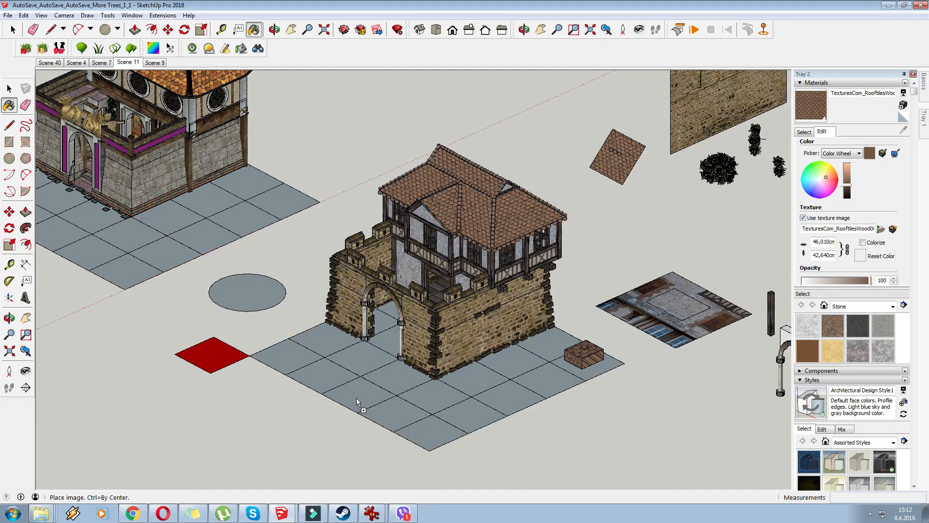
click(168, 450)
- Scale the imported reference image down to 0.13 and explode it
key(s)
drag(168, 445, 200, 322)
right_click(201, 322)
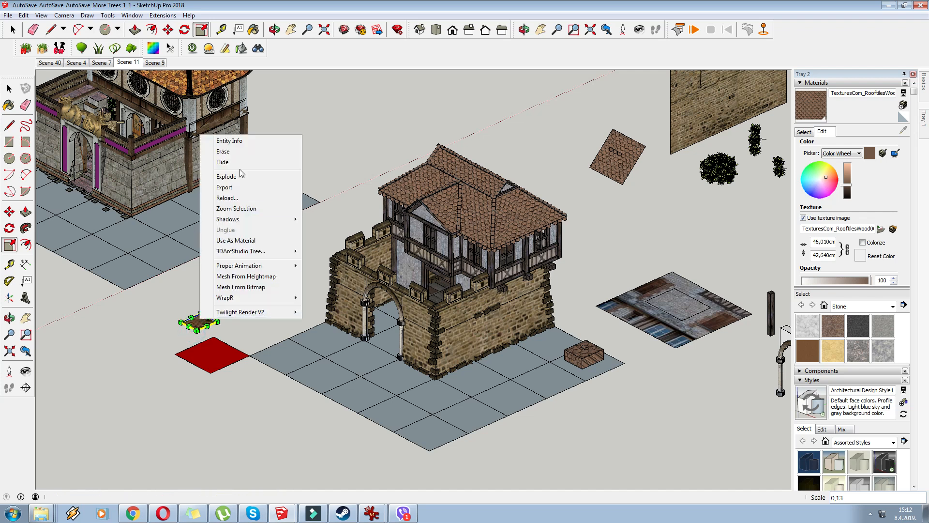
click(242, 175)
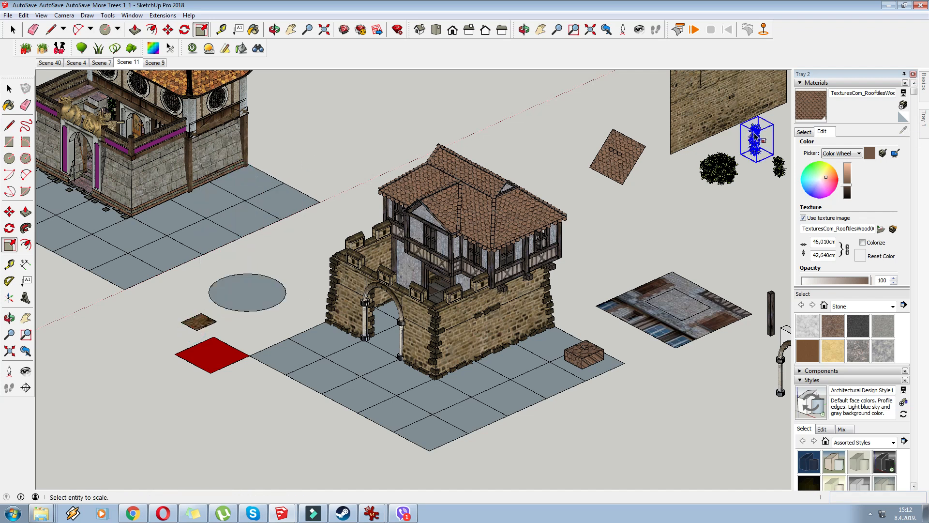
- Match the roof tile material's color to the brown of the exploded reference image
click(804, 131)
click(903, 130)
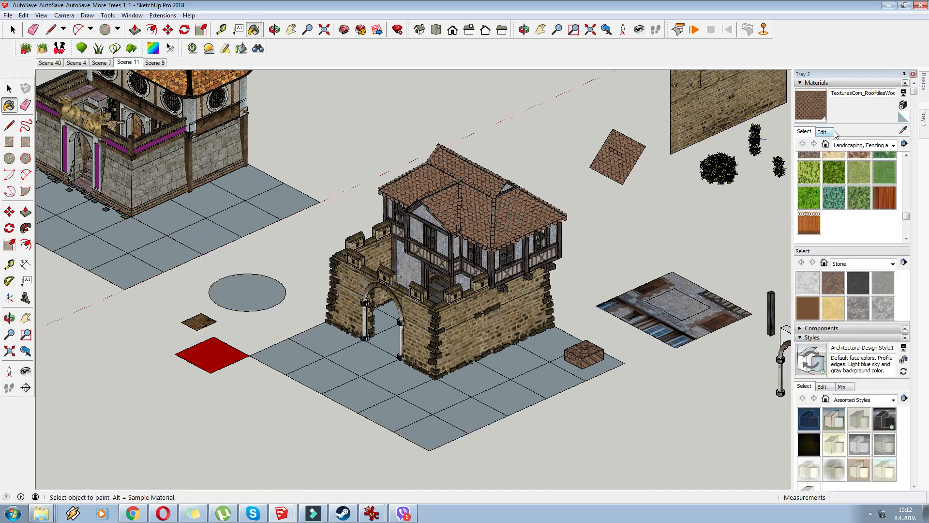
click(822, 132)
click(882, 153)
click(206, 322)
middle_drag(248, 318, 249, 302)
scroll(233, 339, down, 1)
middle_drag(400, 296, 397, 292)
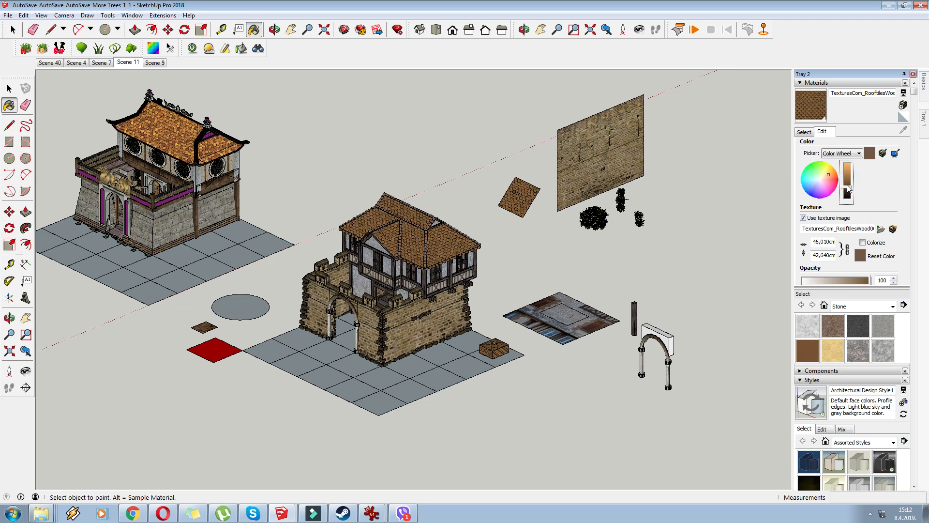
- Adjust the roof tile material's color to a darker reddish brown
drag(848, 188, 847, 190)
scroll(382, 244, up, 2)
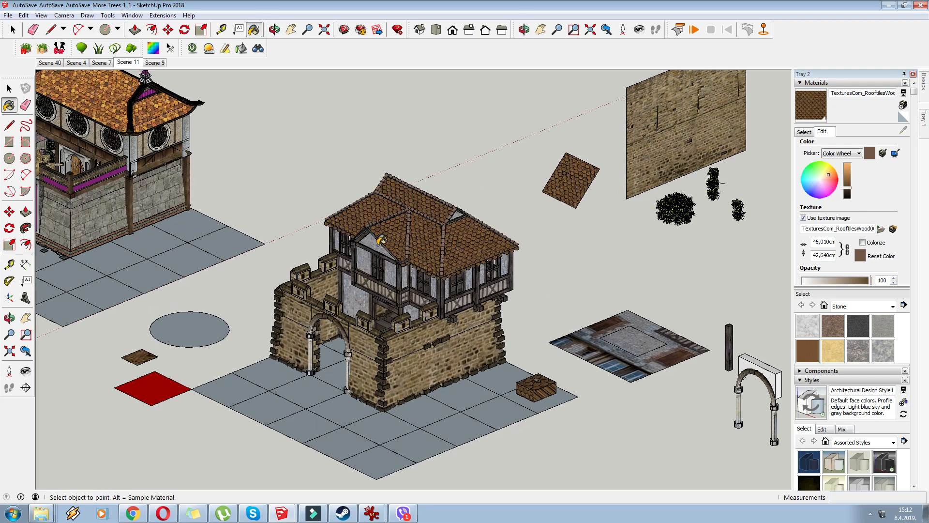
drag(849, 185, 850, 189)
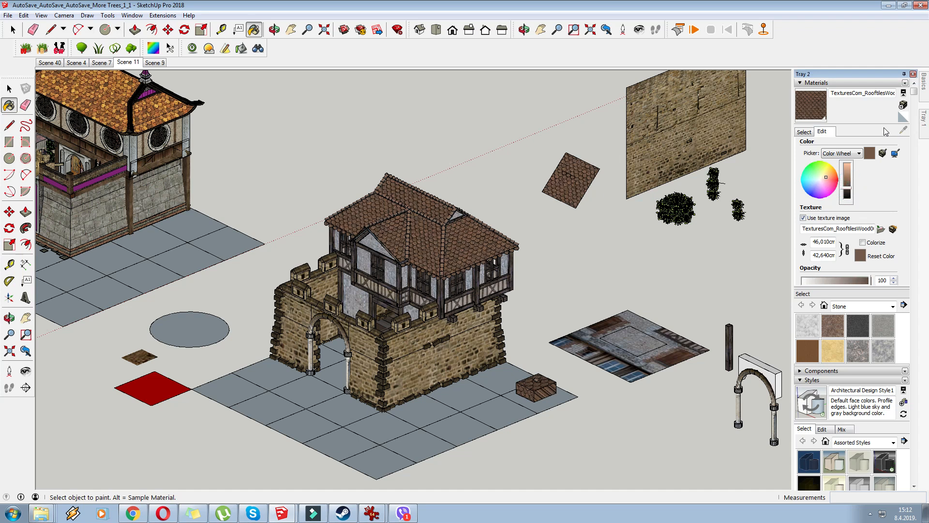
- Sample the ridge tile material Material#3 and darken its color to suit the darker roof tiles
click(804, 132)
click(904, 130)
scroll(459, 220, up, 5)
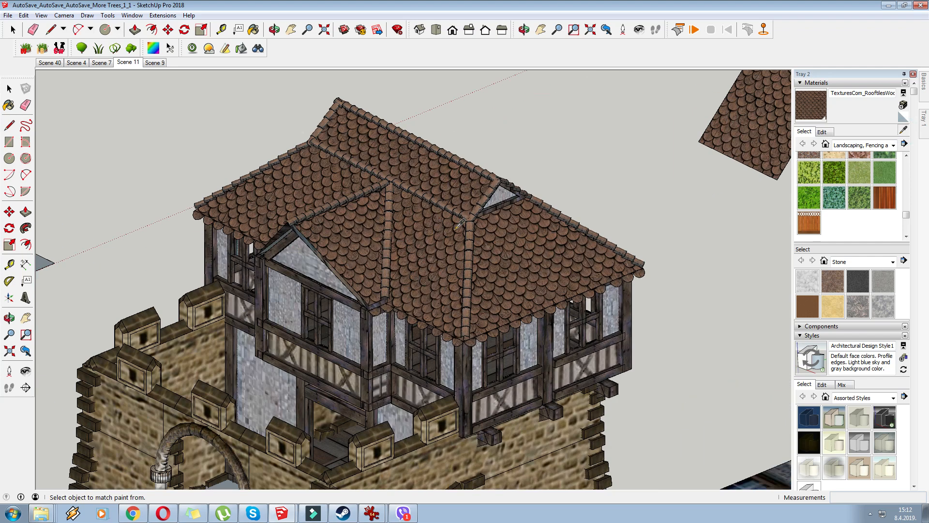
click(461, 224)
click(896, 131)
scroll(577, 149, up, 4)
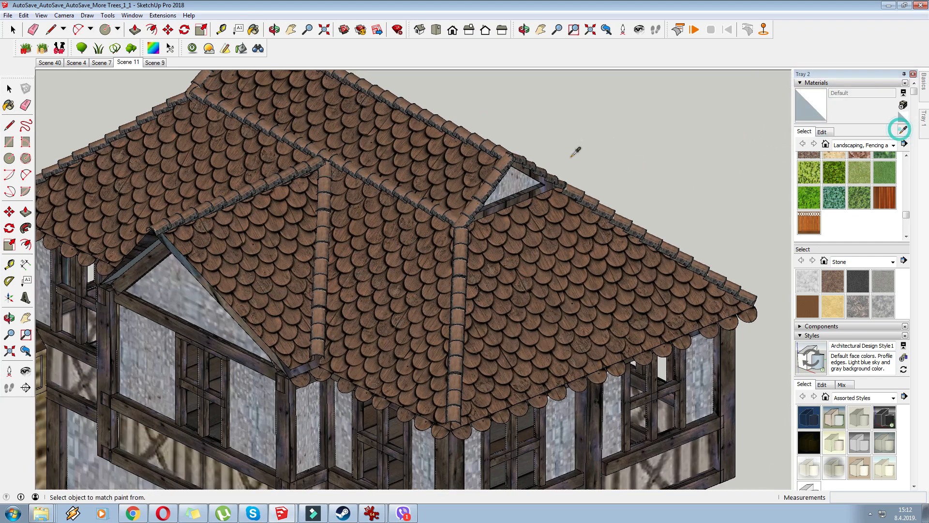
click(492, 160)
click(822, 131)
click(846, 188)
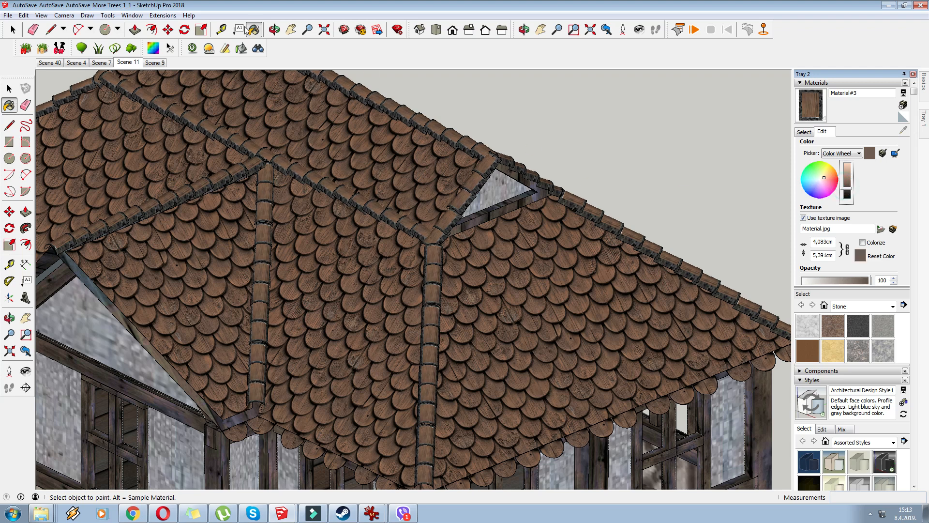
click(291, 30)
scroll(439, 135, down, 2)
scroll(439, 134, down, 4)
drag(465, 132, 408, 165)
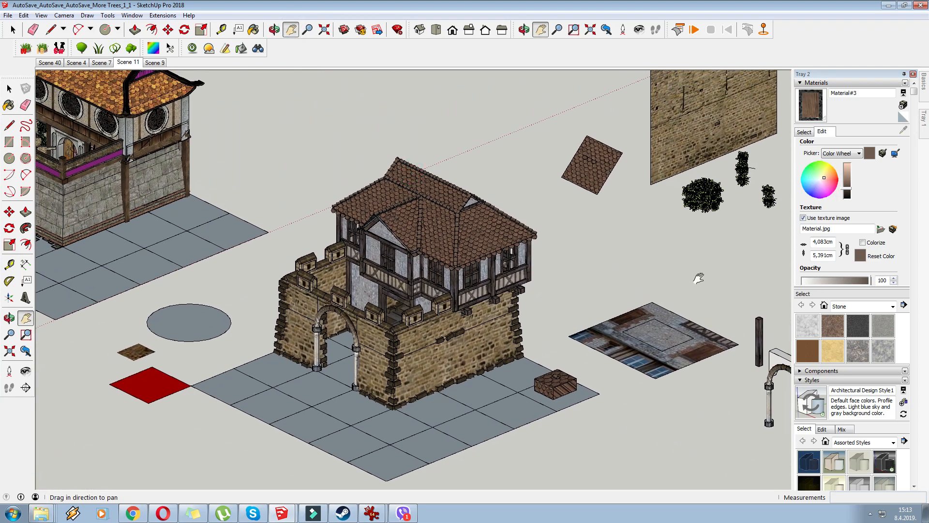